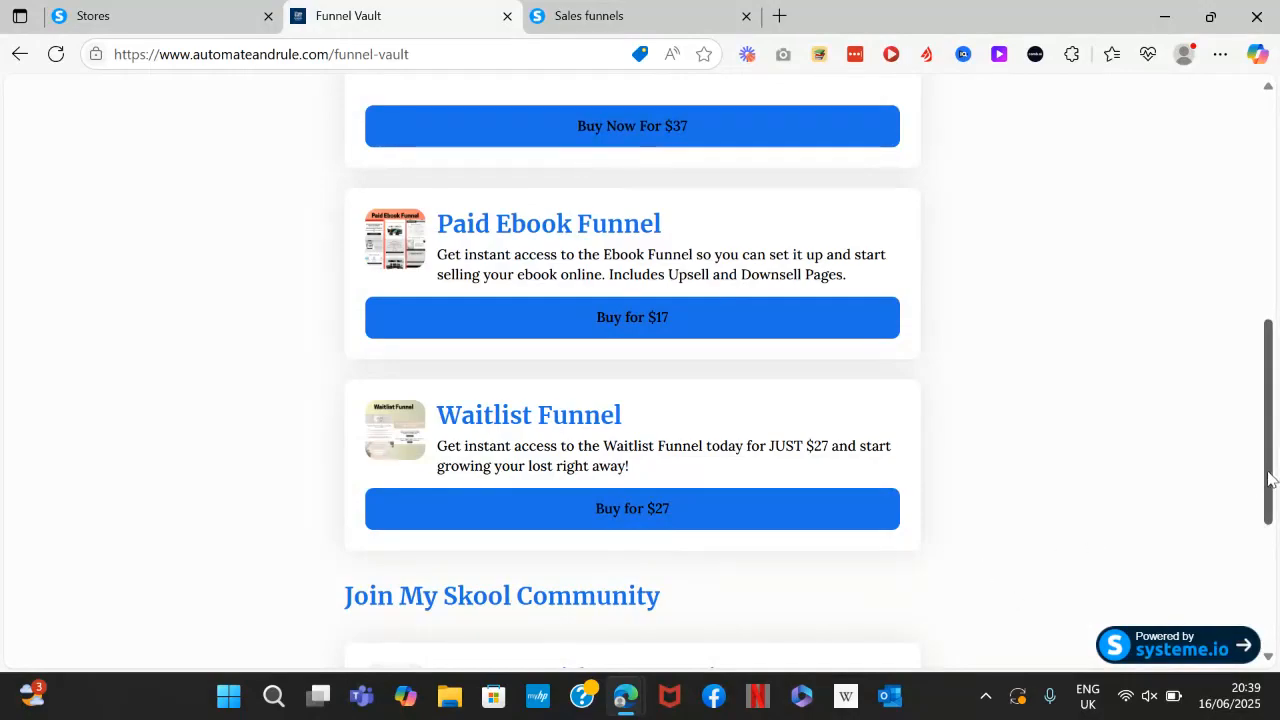
# Start a new store and name it Funnel Store.
pyautogui.scroll(-2, 1270, 450)
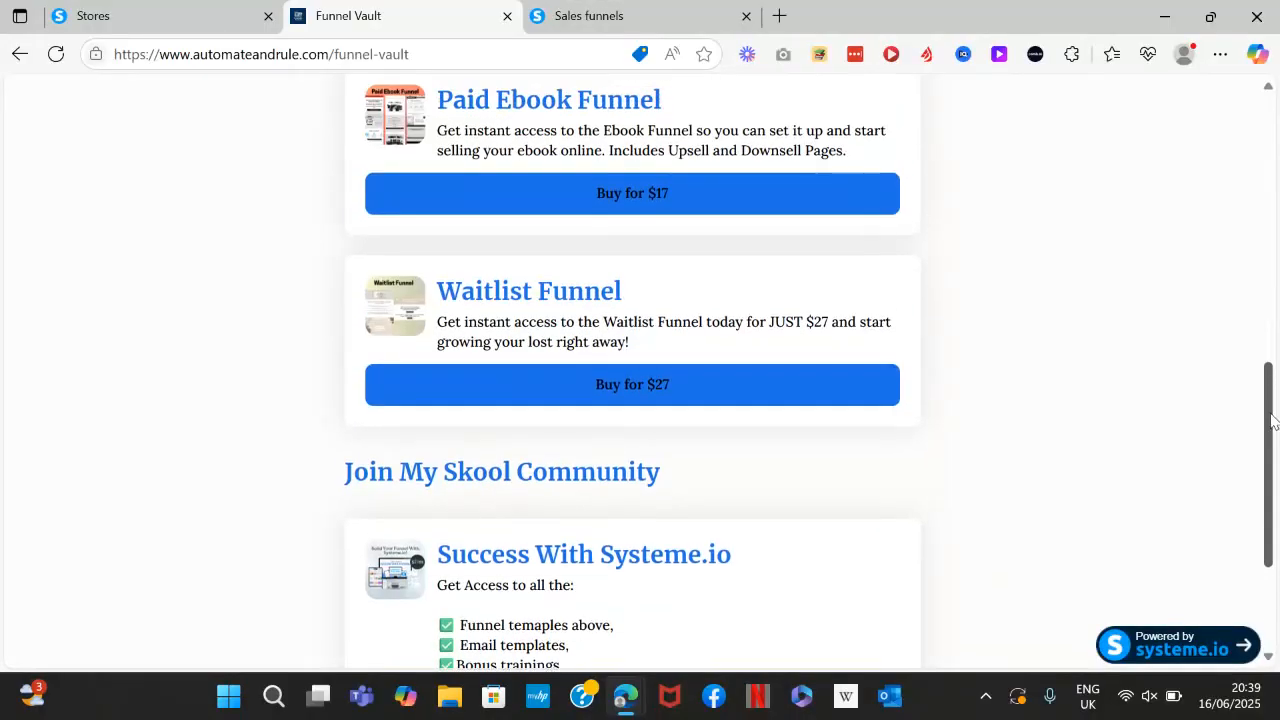
pyautogui.moveTo(1273, 425); pyautogui.dragTo(1274, 497)
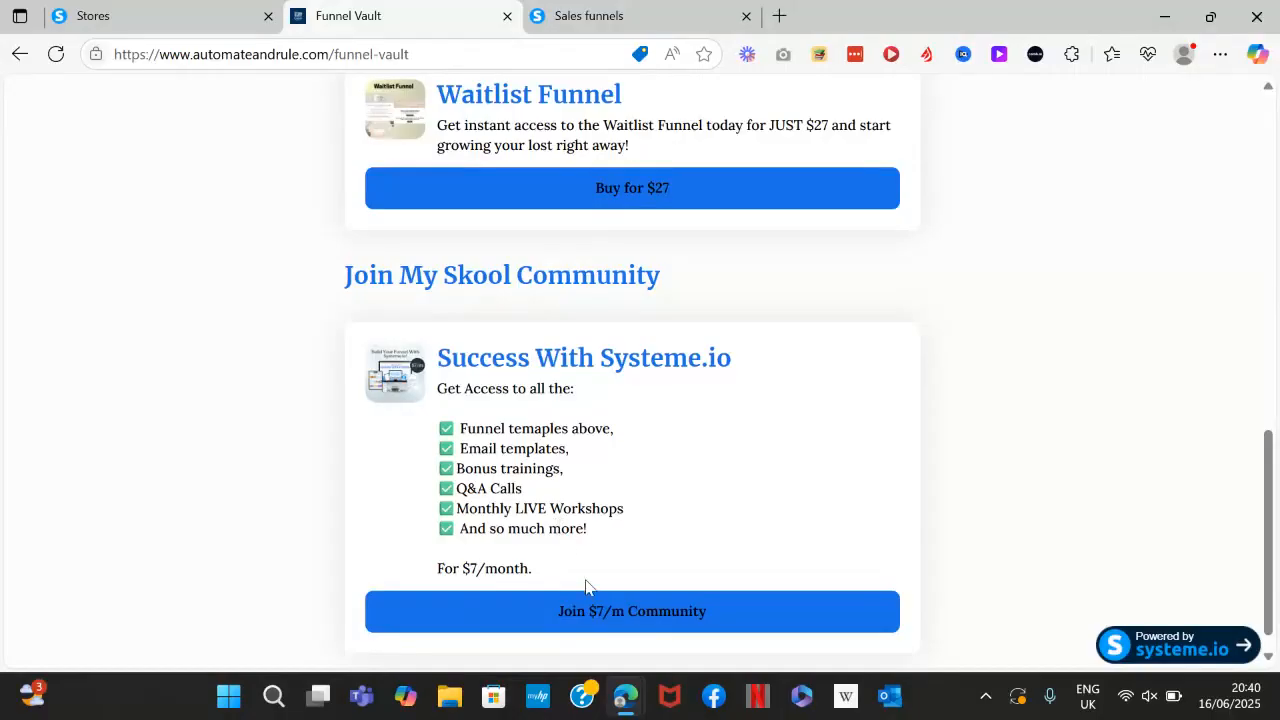
pyautogui.moveTo(1267, 517); pyautogui.dragTo(1277, 215)
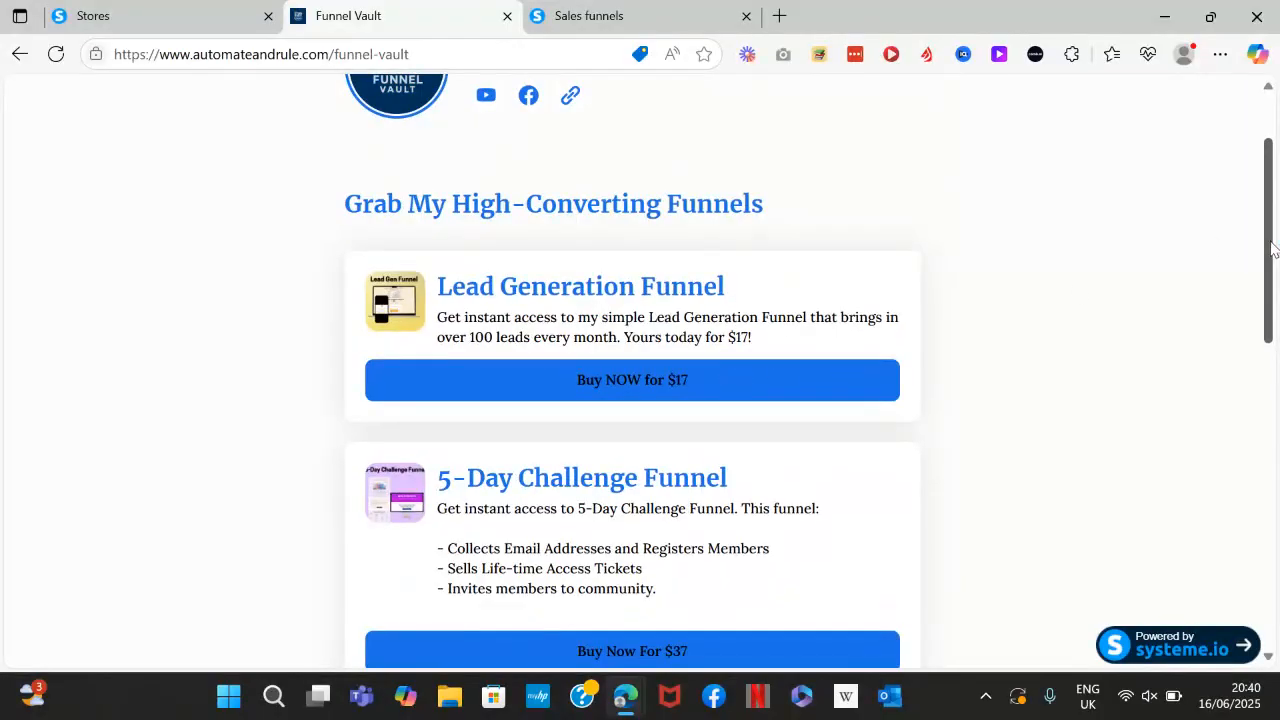
pyautogui.moveTo(1273, 243); pyautogui.dragTo(1277, 216)
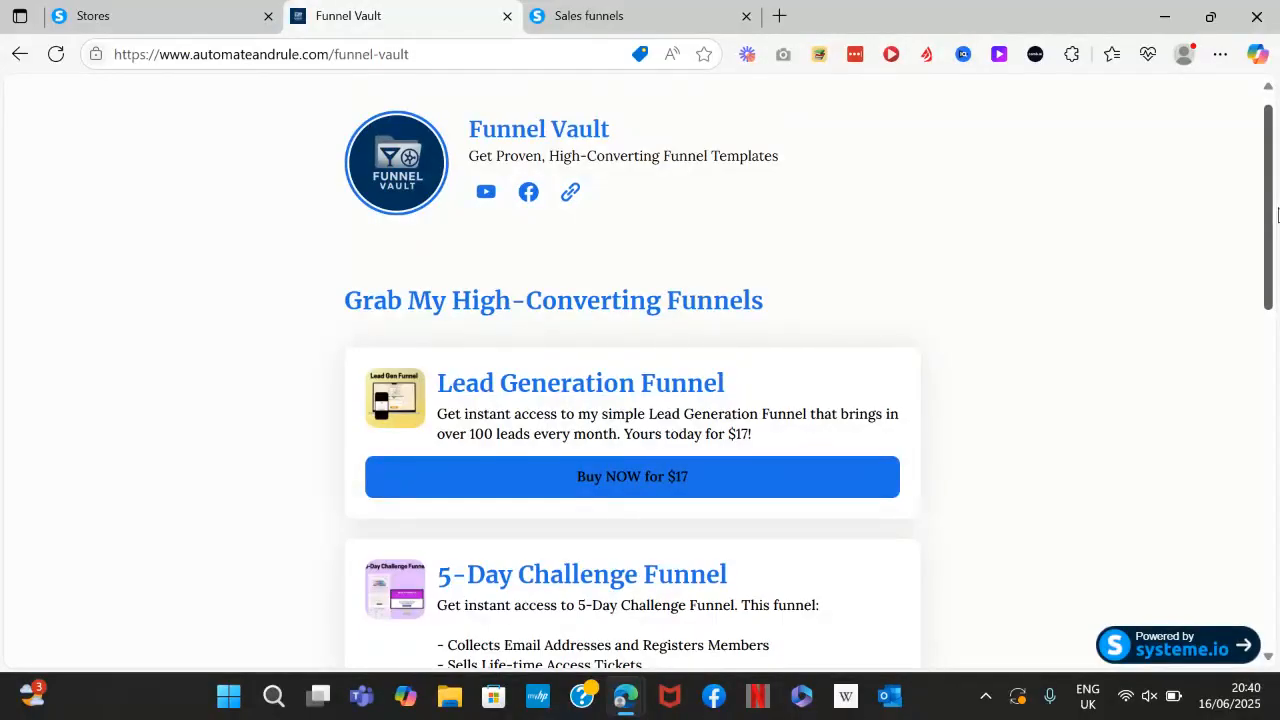
pyautogui.moveTo(1277, 215); pyautogui.dragTo(1277, 138)
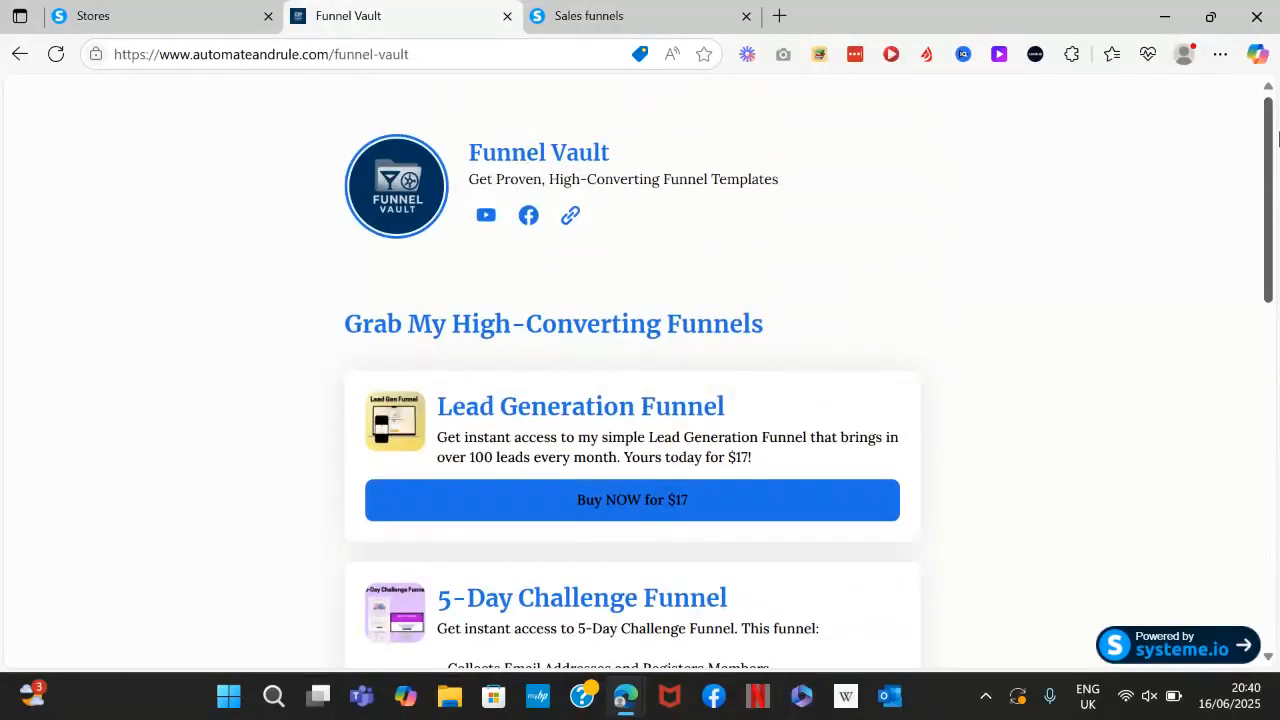
pyautogui.click(133, 12)
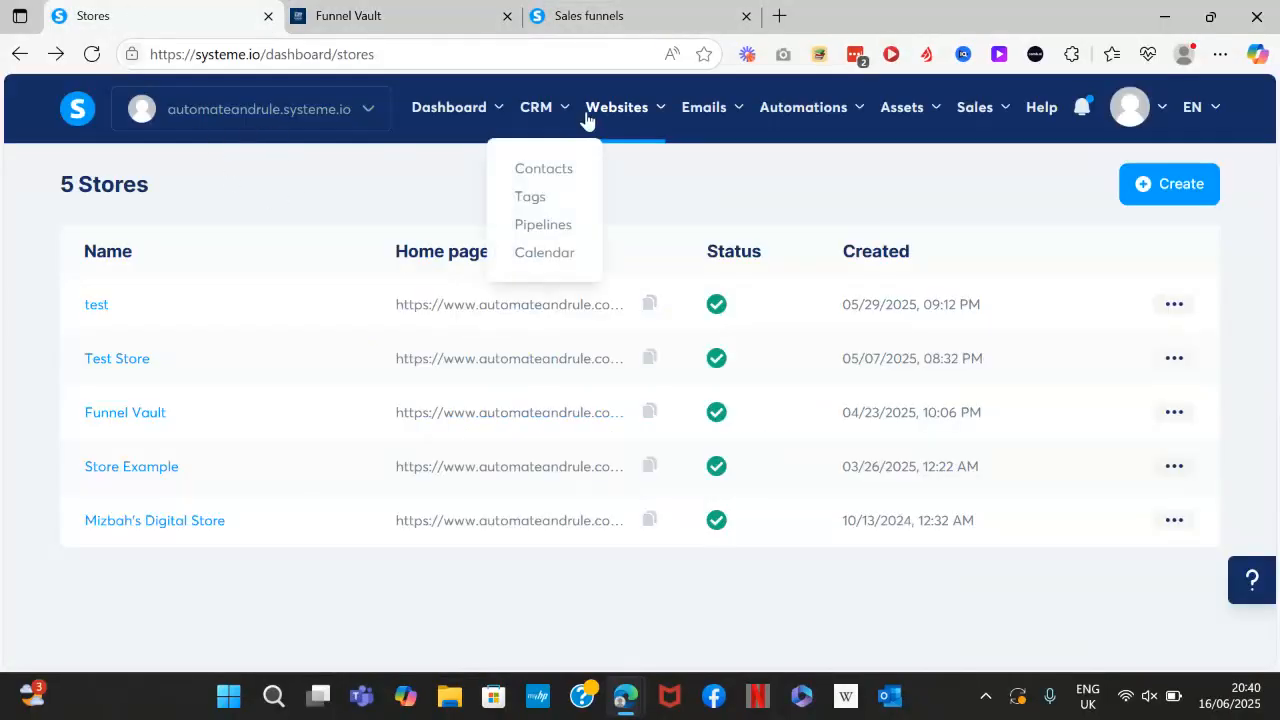
pyautogui.moveTo(604, 118)
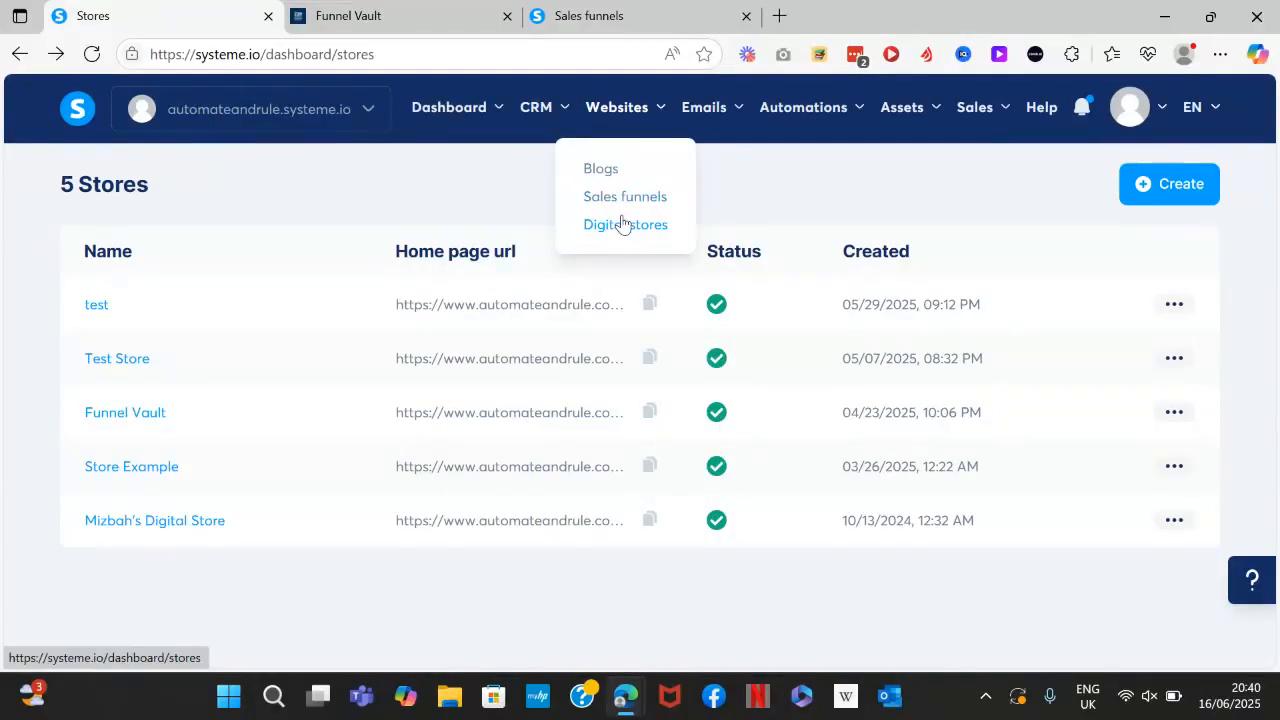
pyautogui.click(1165, 186)
pyautogui.click(457, 289)
pyautogui.write('Funnel Store')
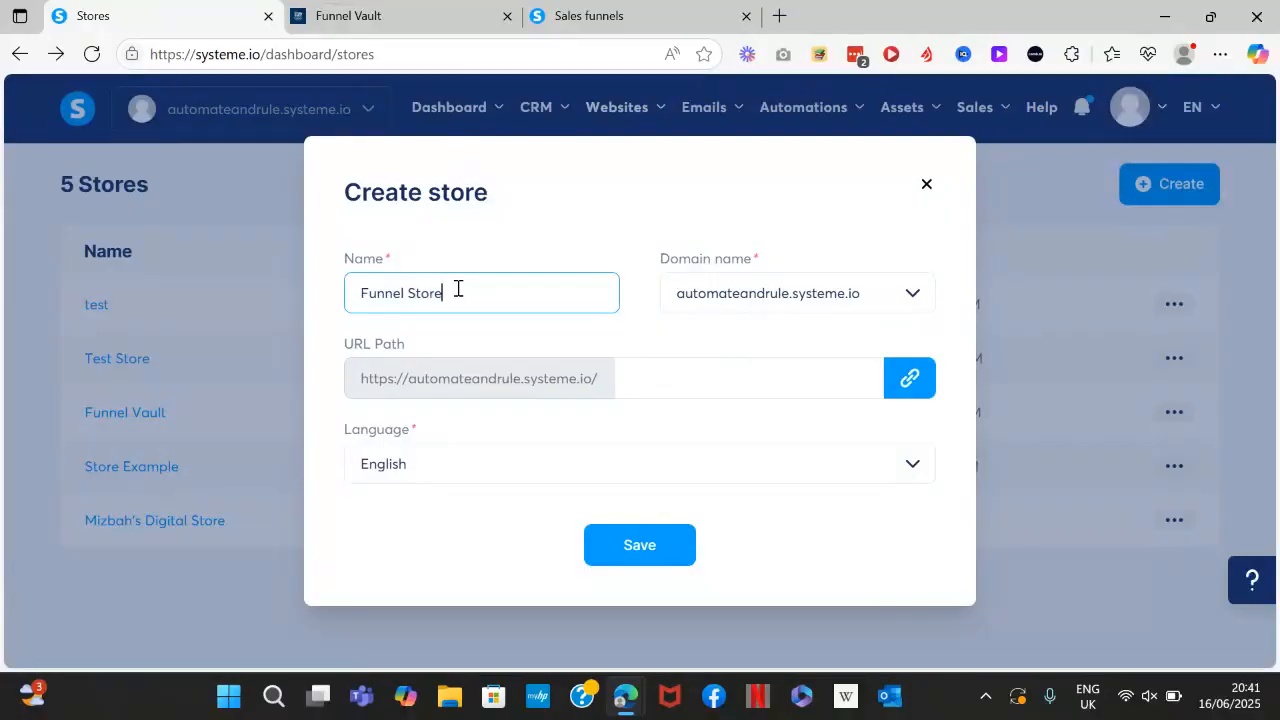
pyautogui.click(781, 290)
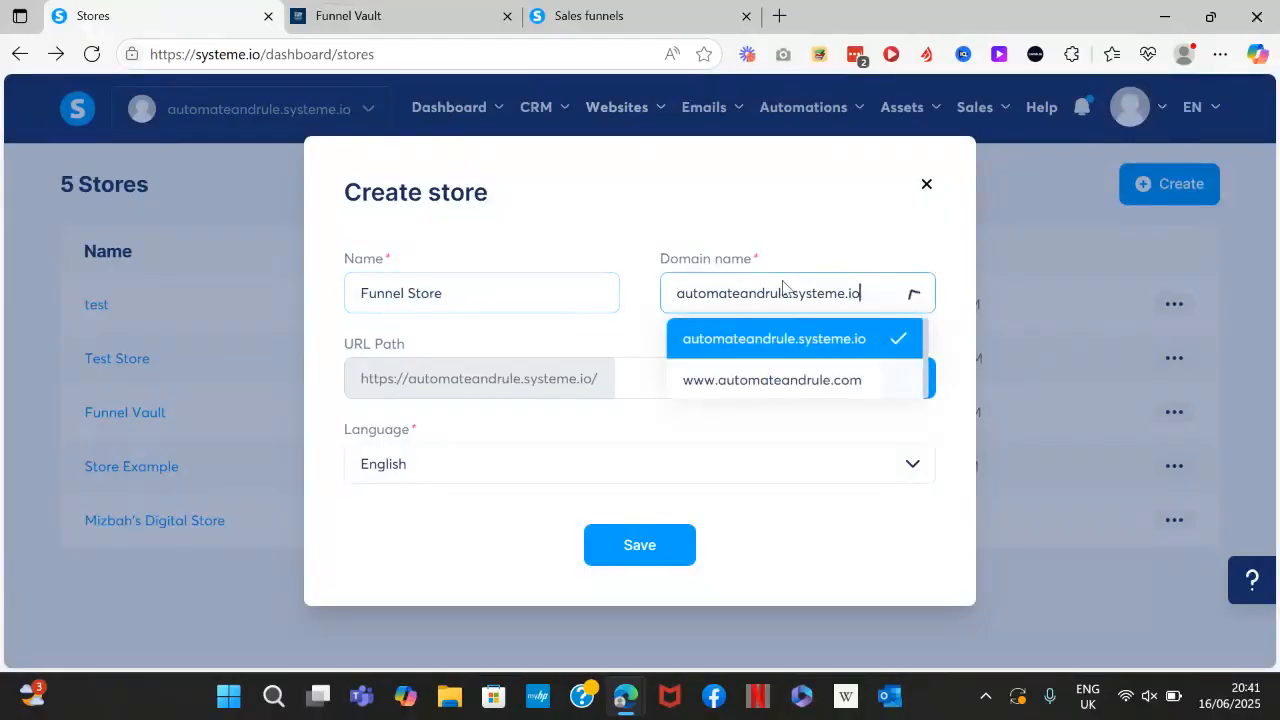
pyautogui.click(805, 375)
pyautogui.click(700, 375)
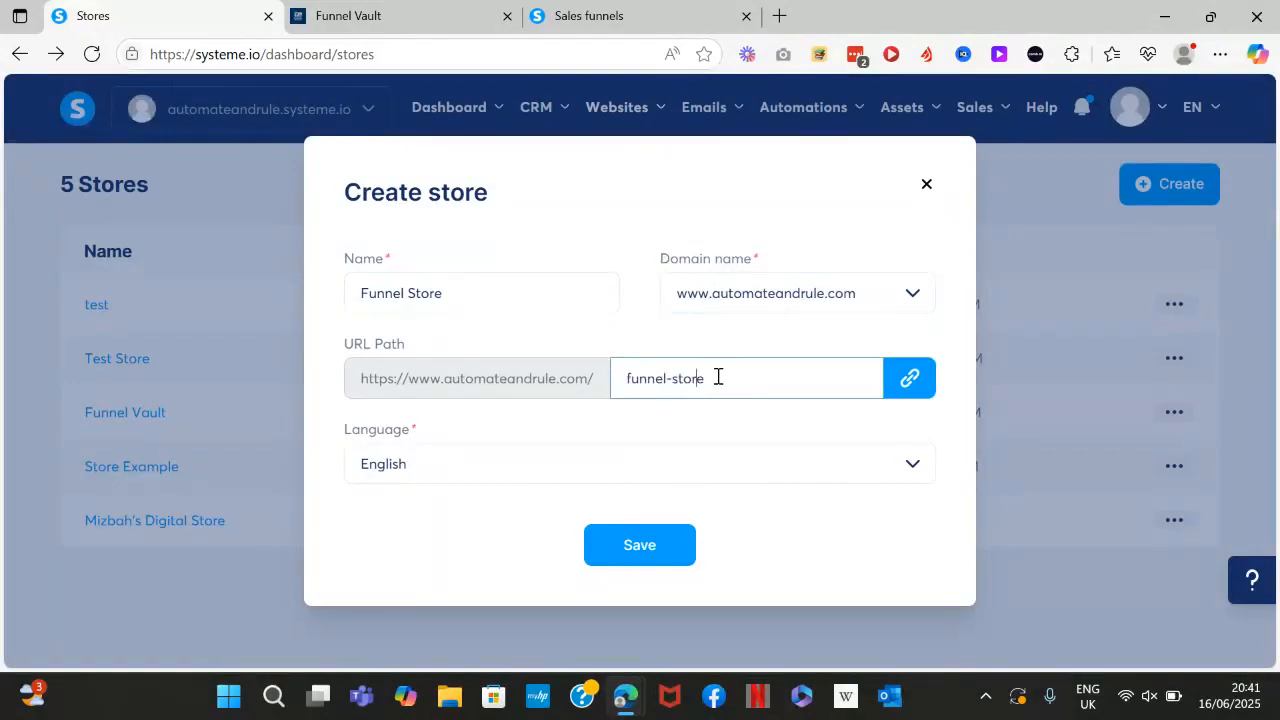
pyautogui.moveTo(445, 287); pyautogui.dragTo(346, 292)
pyautogui.moveTo(748, 377); pyautogui.dragTo(625, 380)
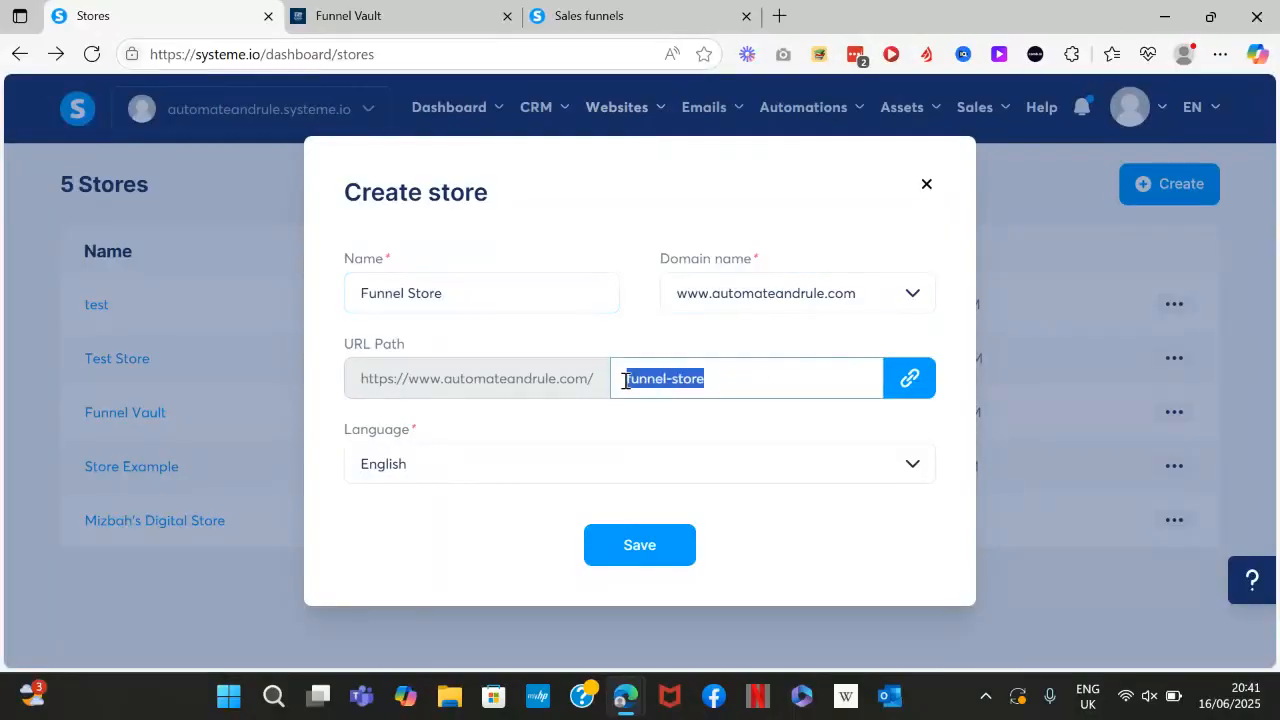
pyautogui.click(713, 377)
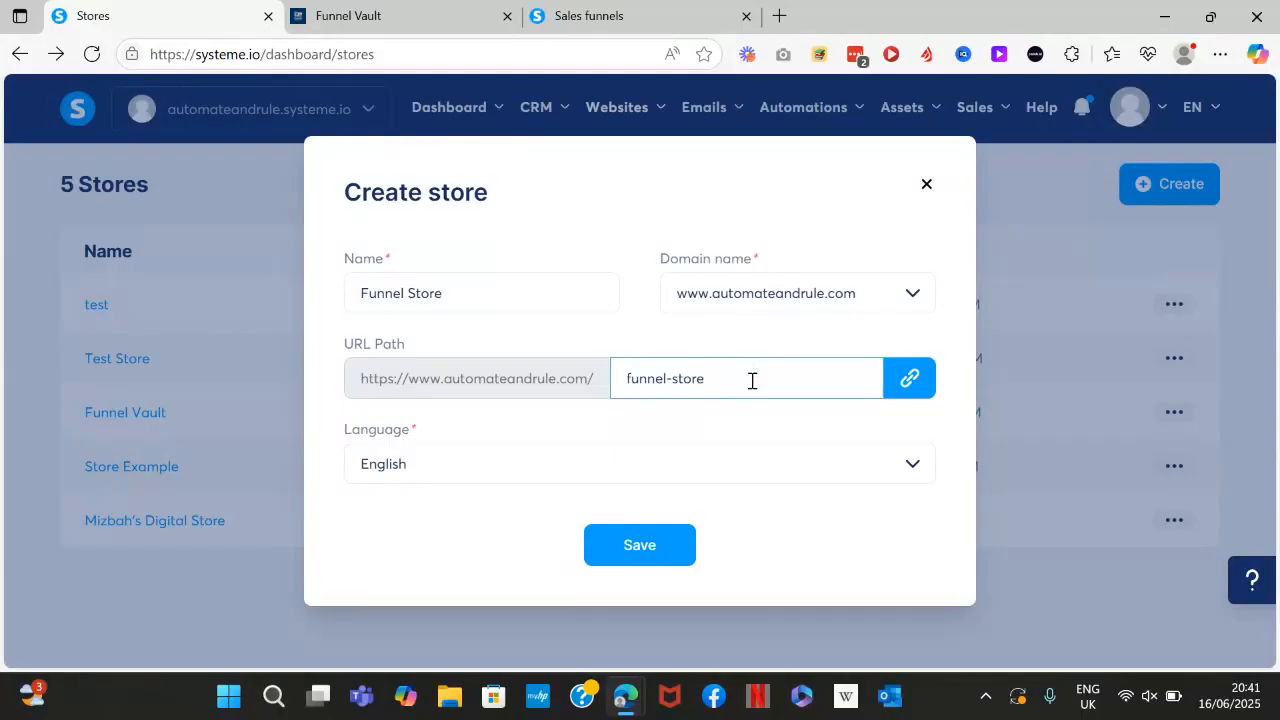
pyautogui.click(906, 379)
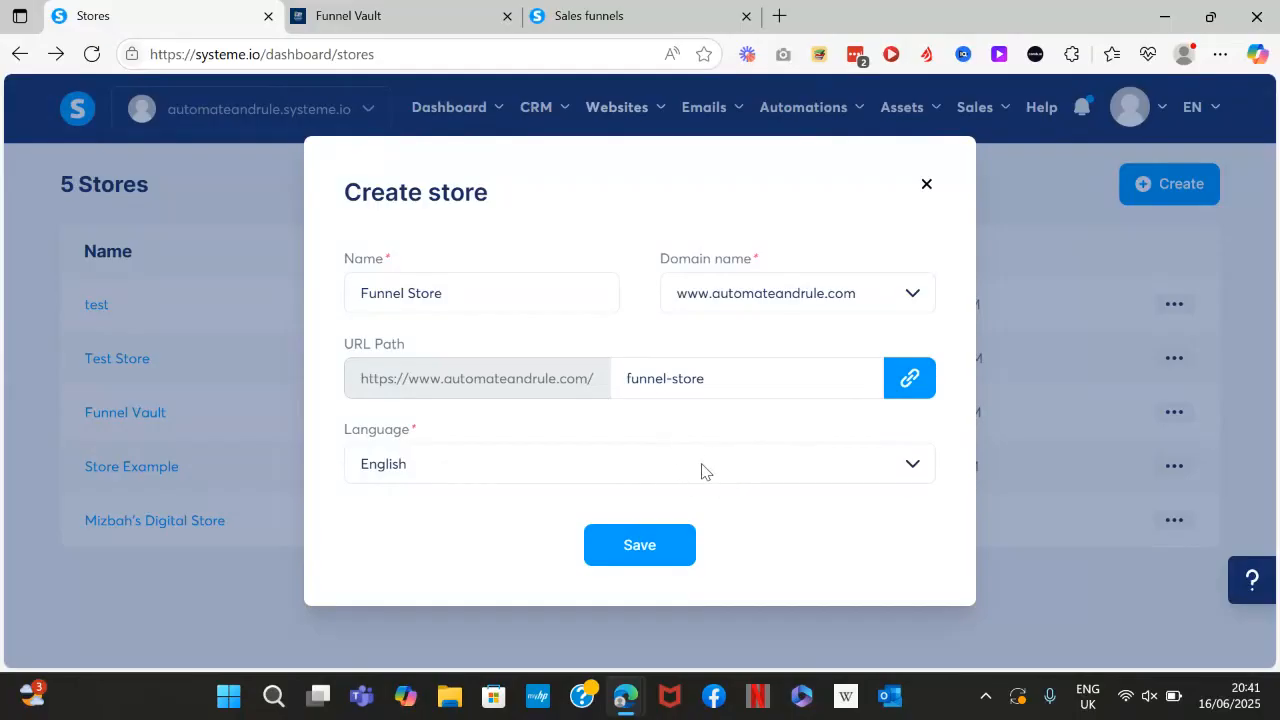
pyautogui.click(650, 547)
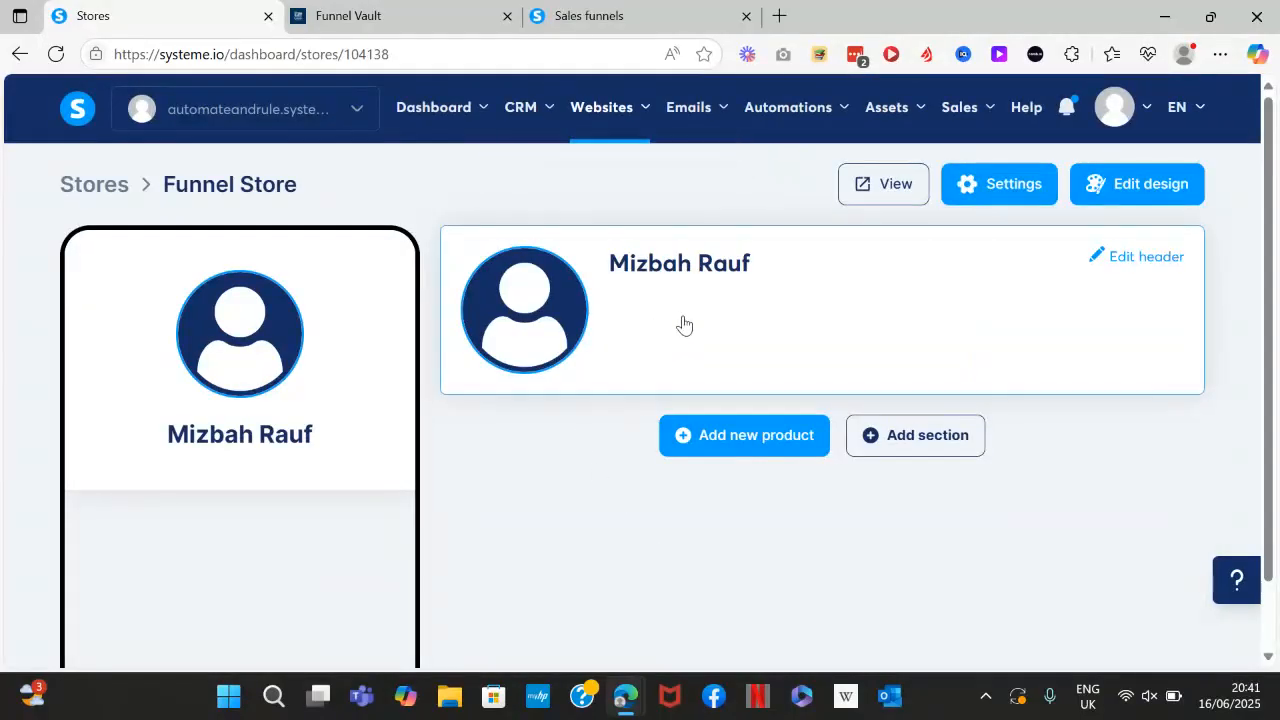
# Choose the dark purple gamer theme in the store's theme settings.
pyautogui.click(1098, 187)
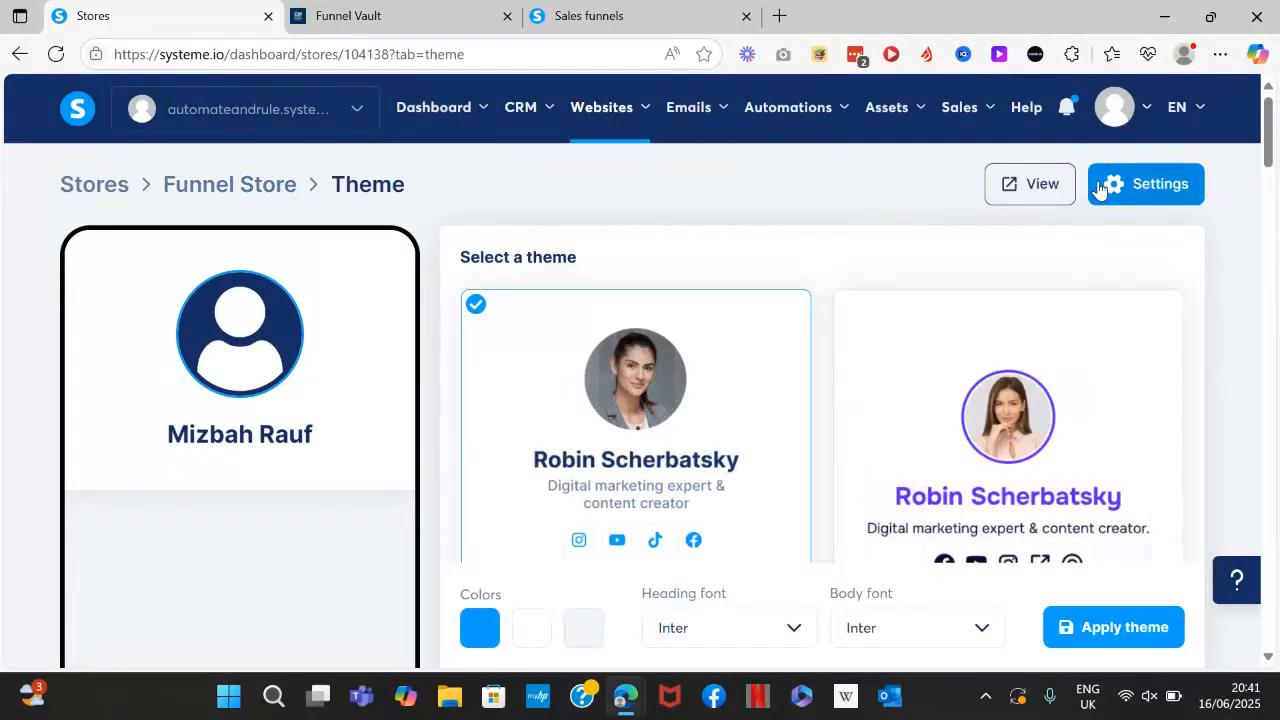
pyautogui.moveTo(1272, 160); pyautogui.dragTo(1278, 608)
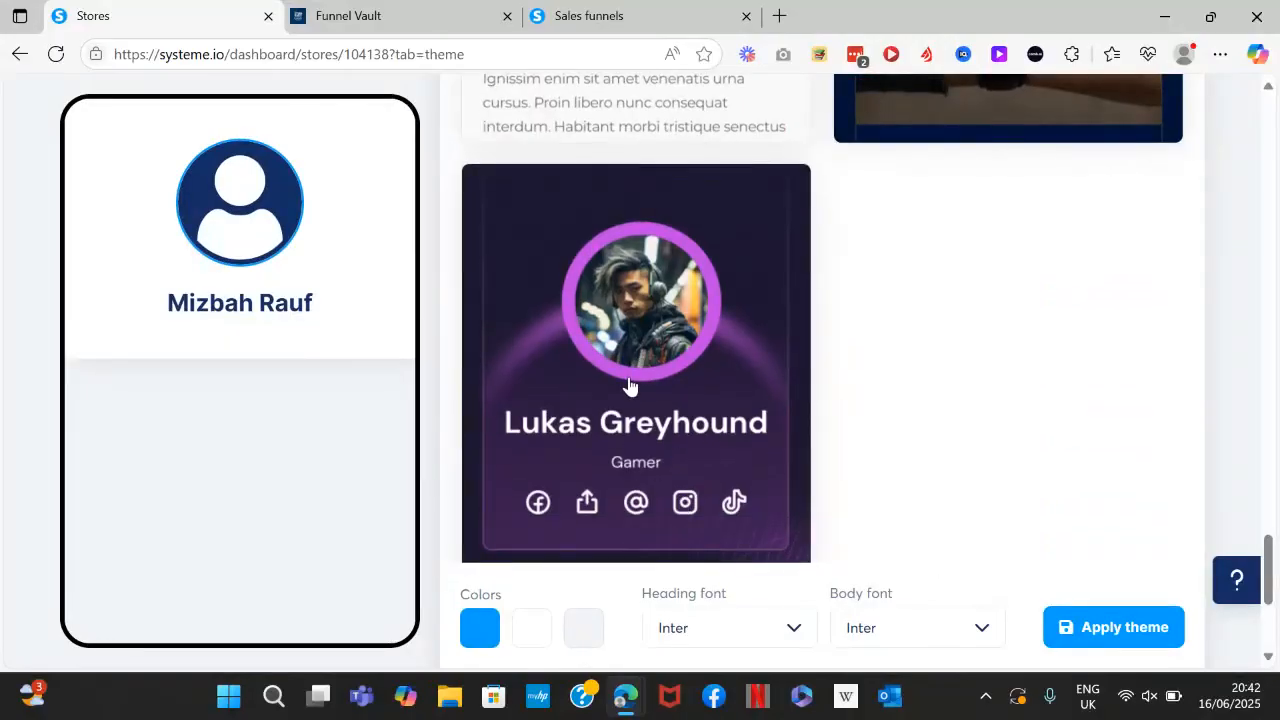
pyautogui.click(629, 384)
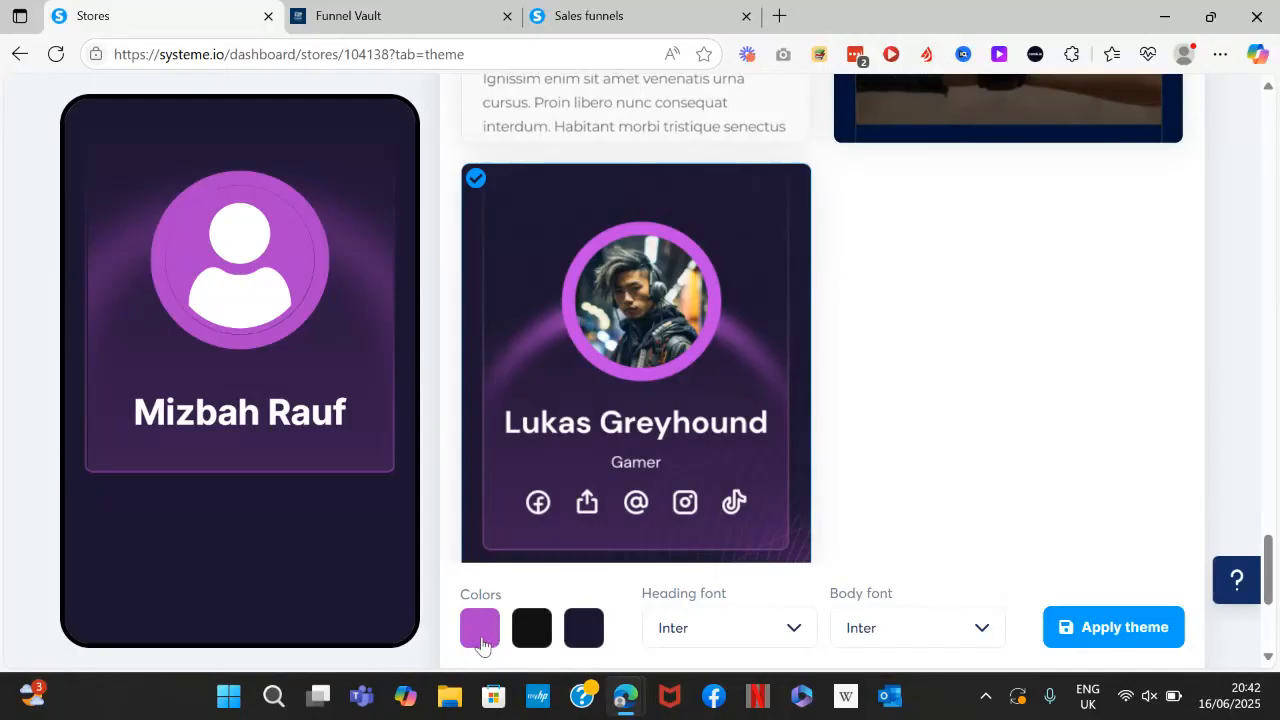
# Recolour the theme palette to light green, translucent grey and pale near-white.
pyautogui.click(480, 630)
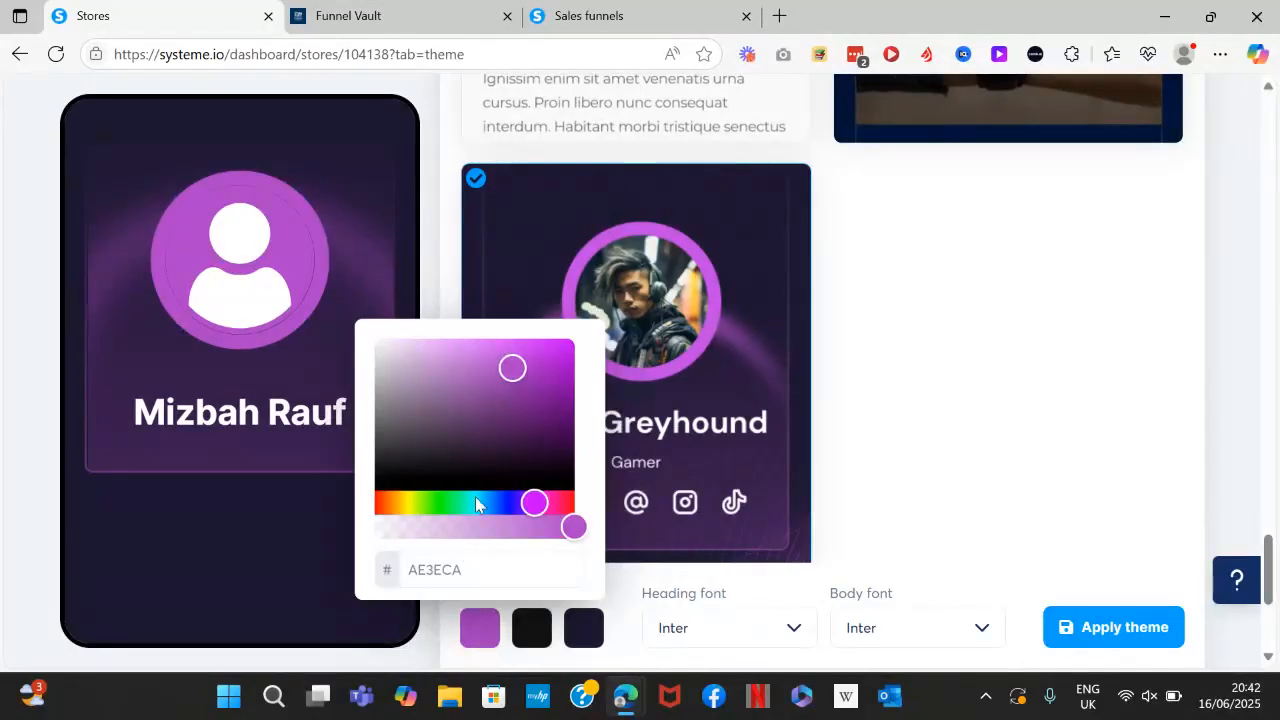
pyautogui.click(444, 510)
pyautogui.click(531, 630)
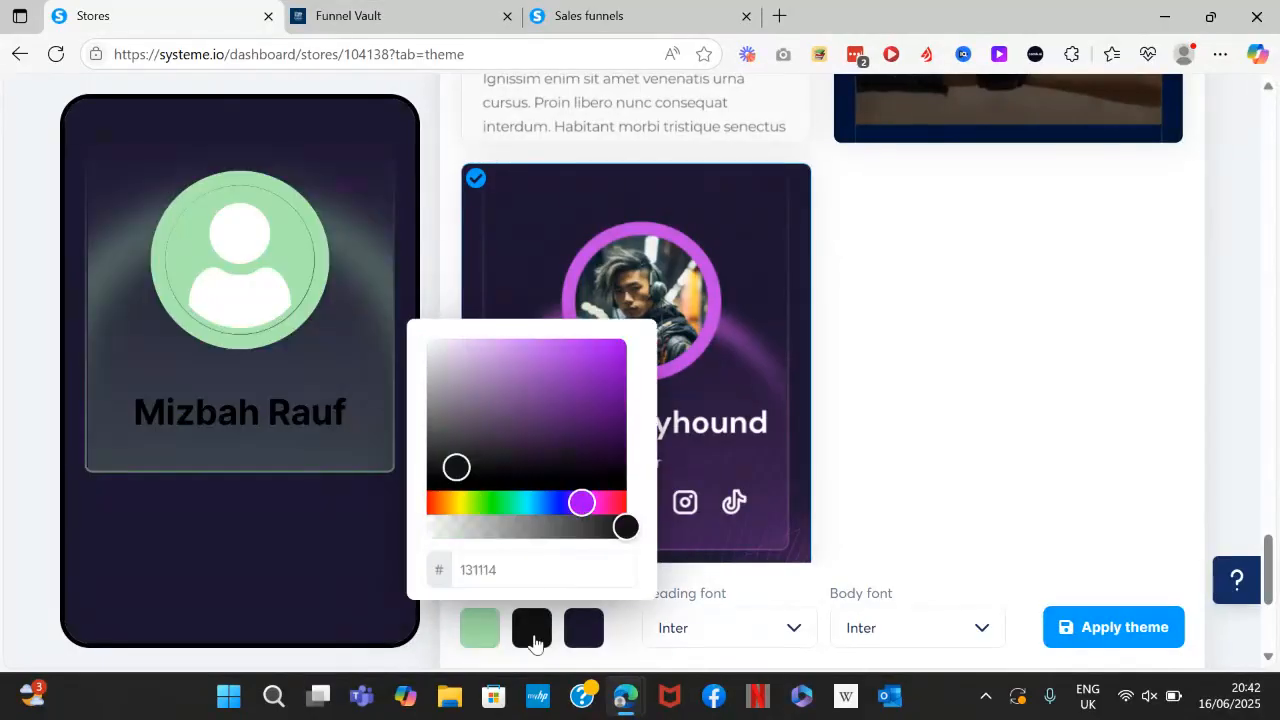
pyautogui.moveTo(444, 528); pyautogui.dragTo(484, 527)
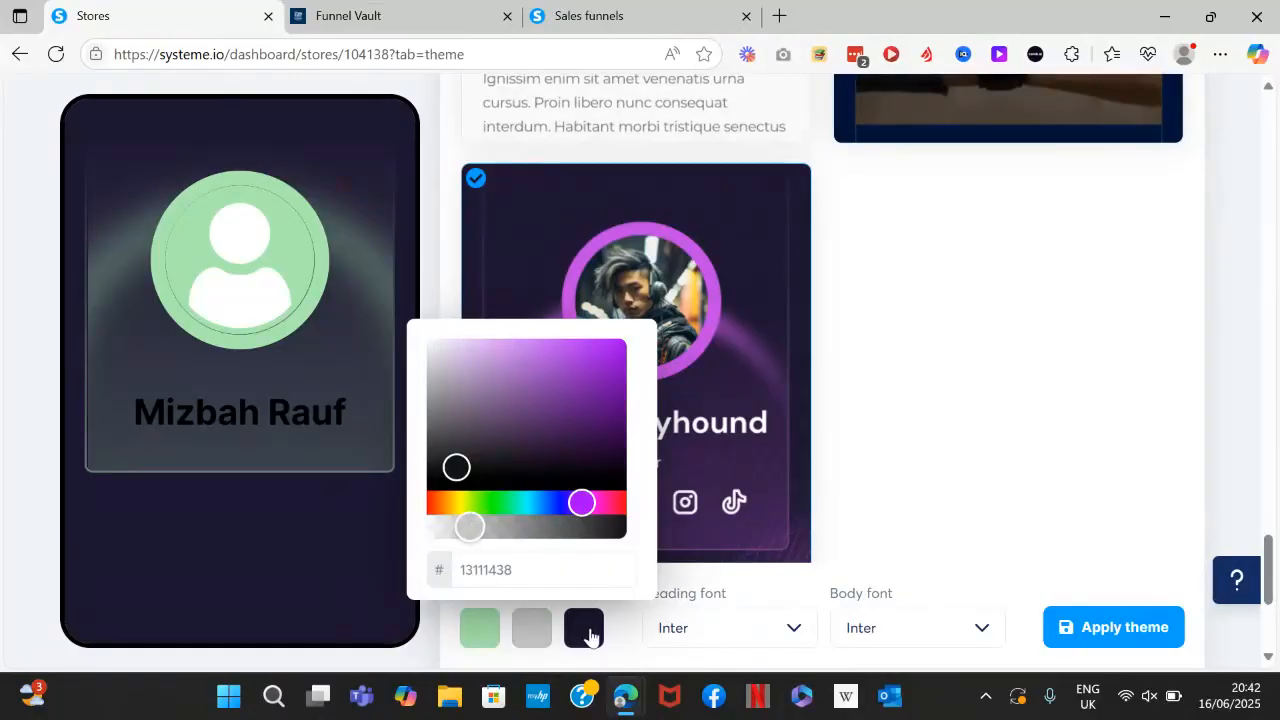
pyautogui.click(586, 632)
pyautogui.click(490, 528)
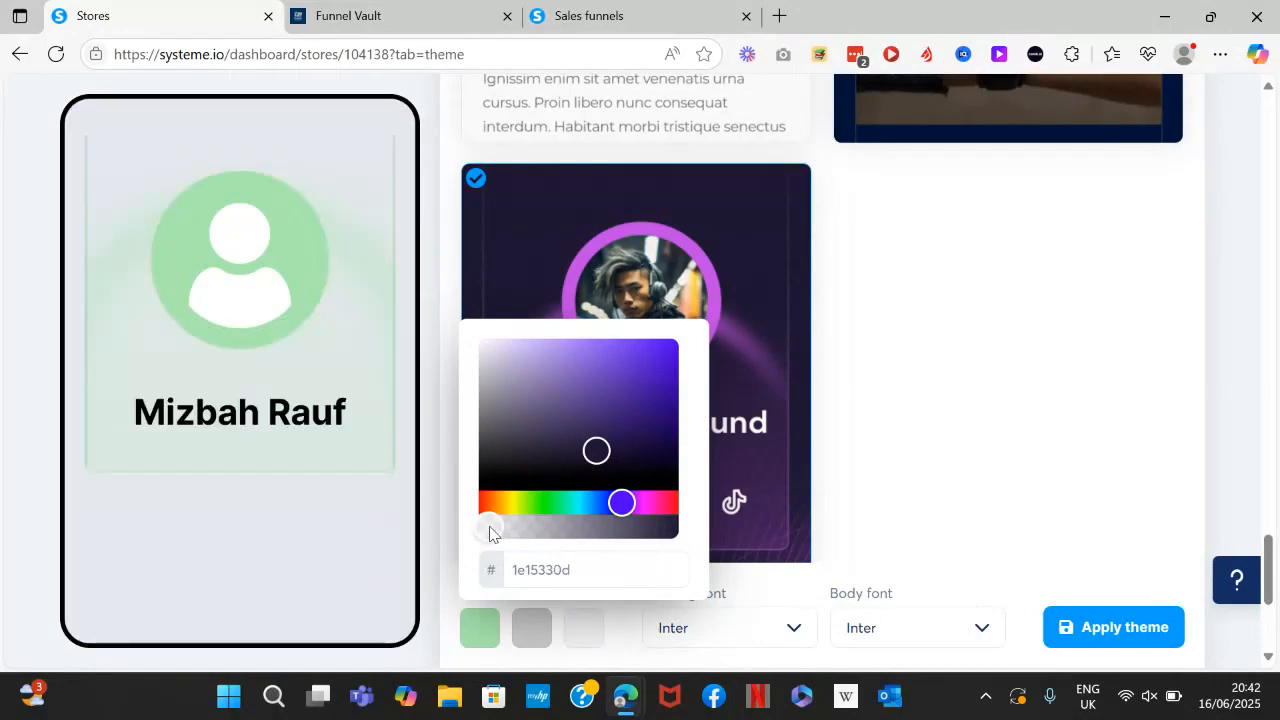
pyautogui.moveTo(513, 527); pyautogui.dragTo(458, 520)
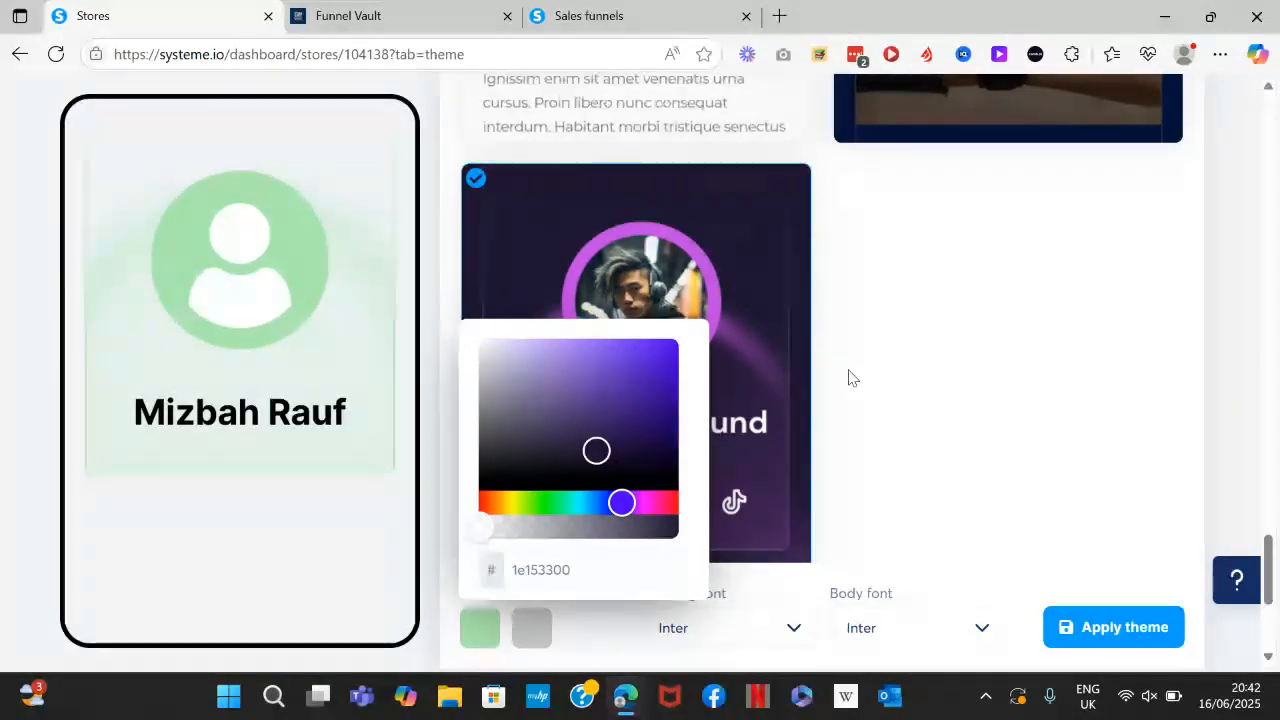
pyautogui.click(973, 362)
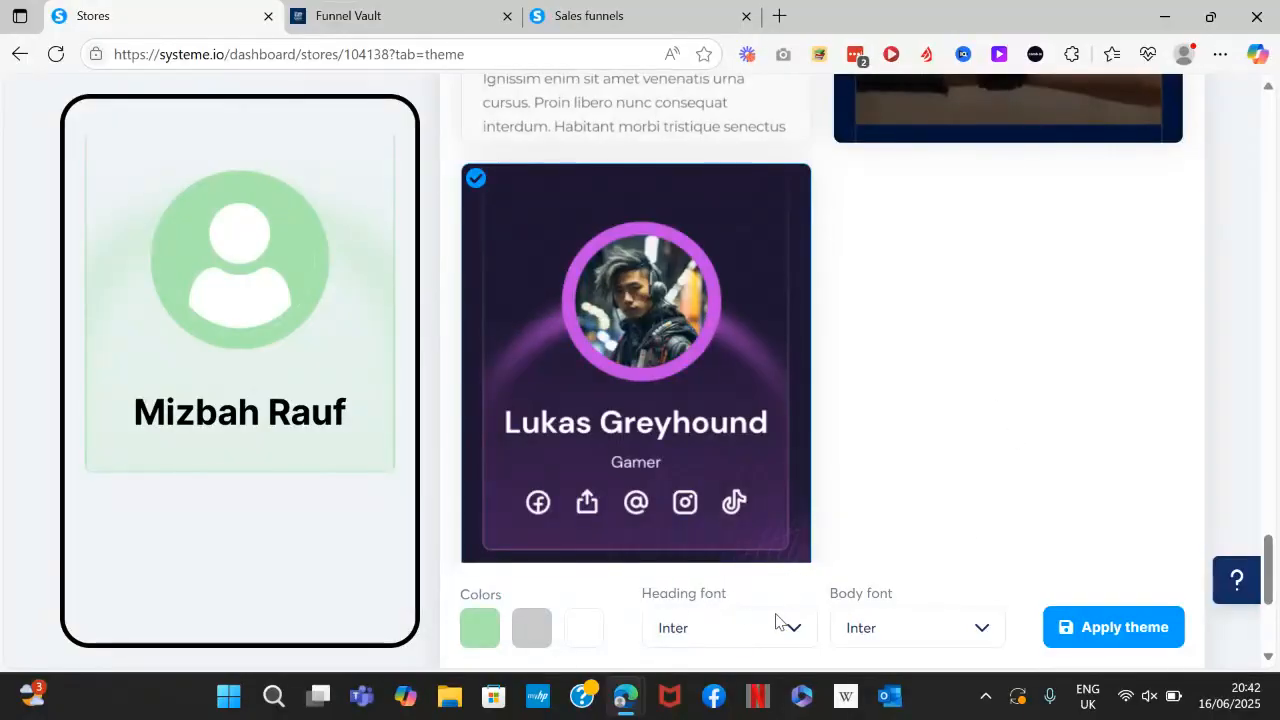
# Use Poppins for headings and Merriweather for body text, then apply the theme.
pyautogui.click(800, 637)
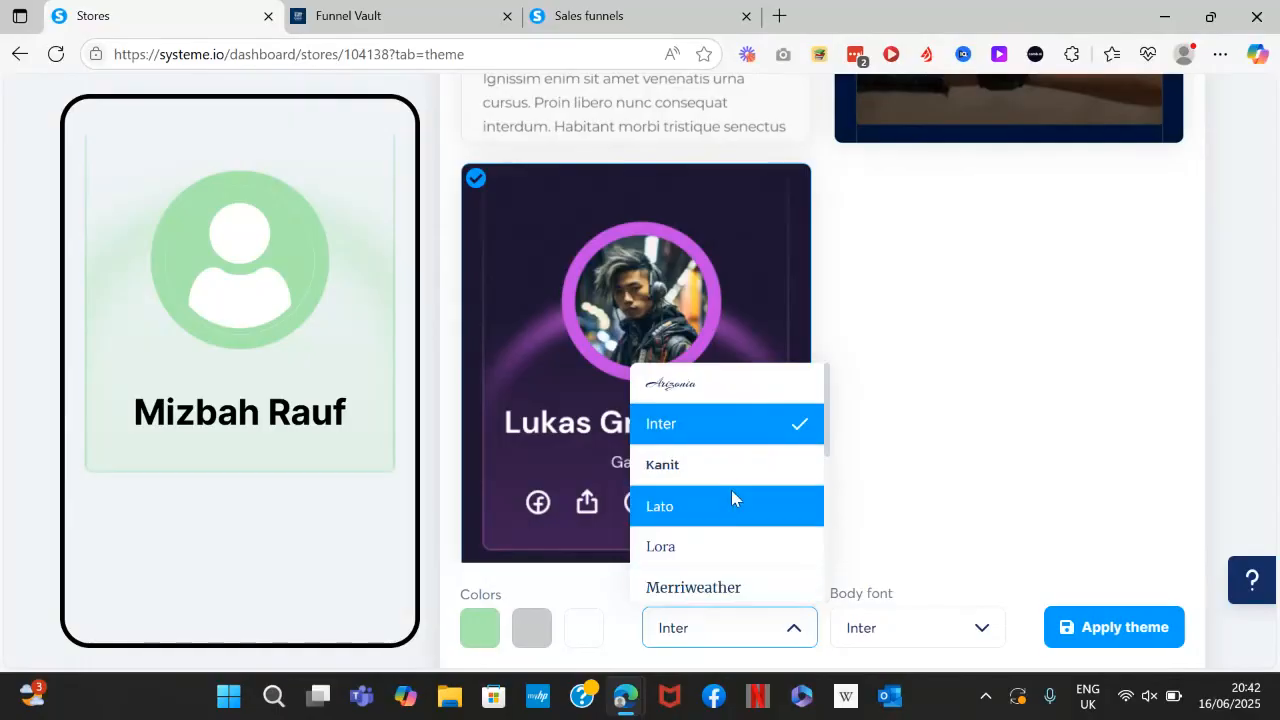
pyautogui.click(731, 491)
pyautogui.scroll(-1, 731, 491)
pyautogui.click(731, 495)
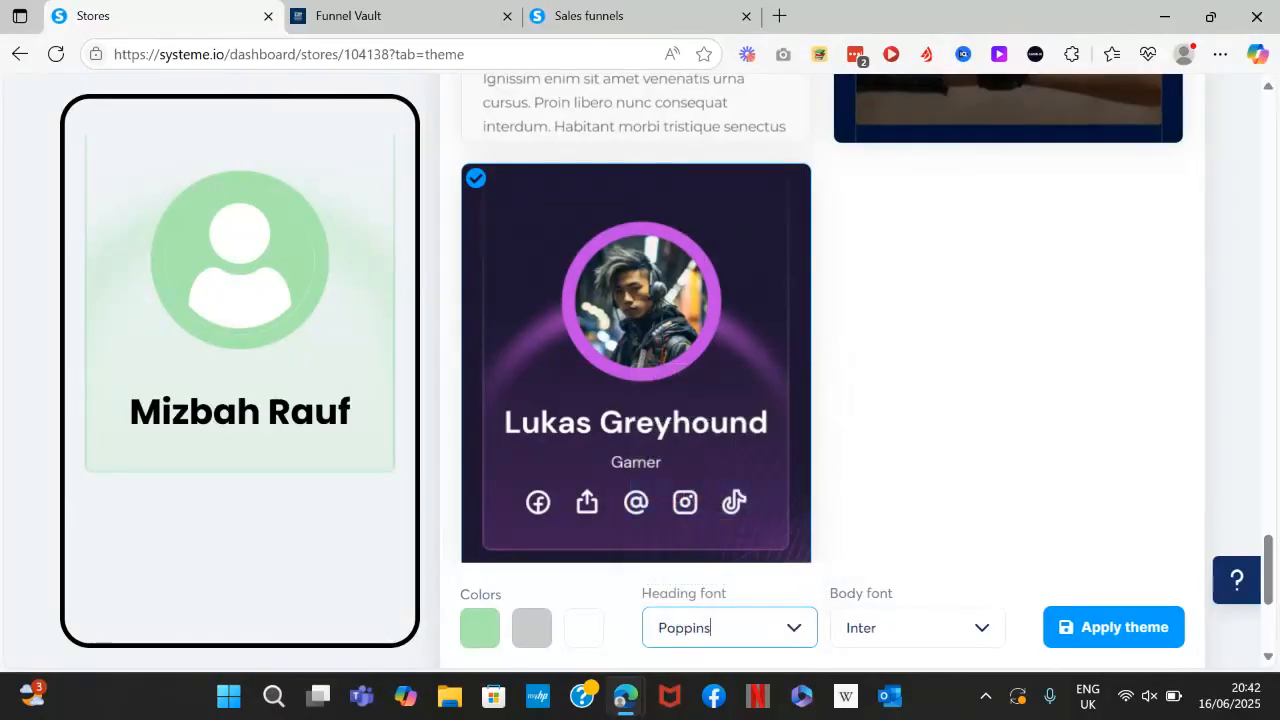
pyautogui.click(984, 627)
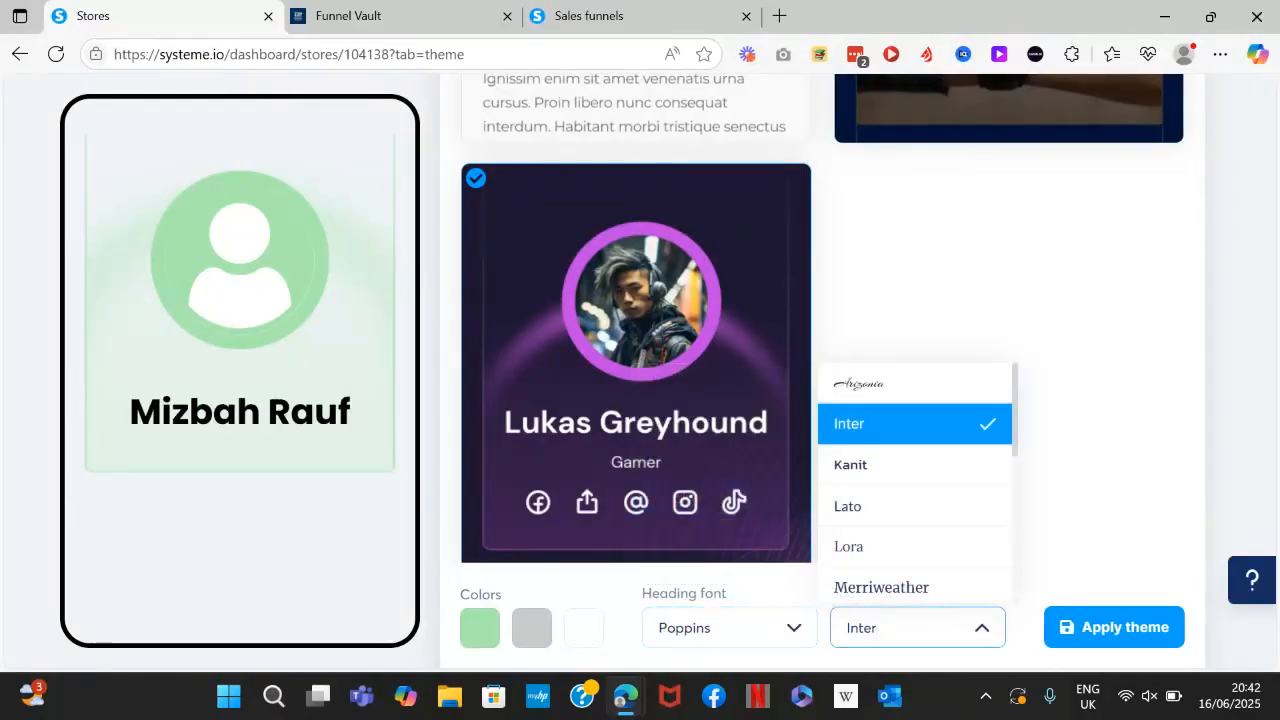
pyautogui.scroll(-2, 917, 480)
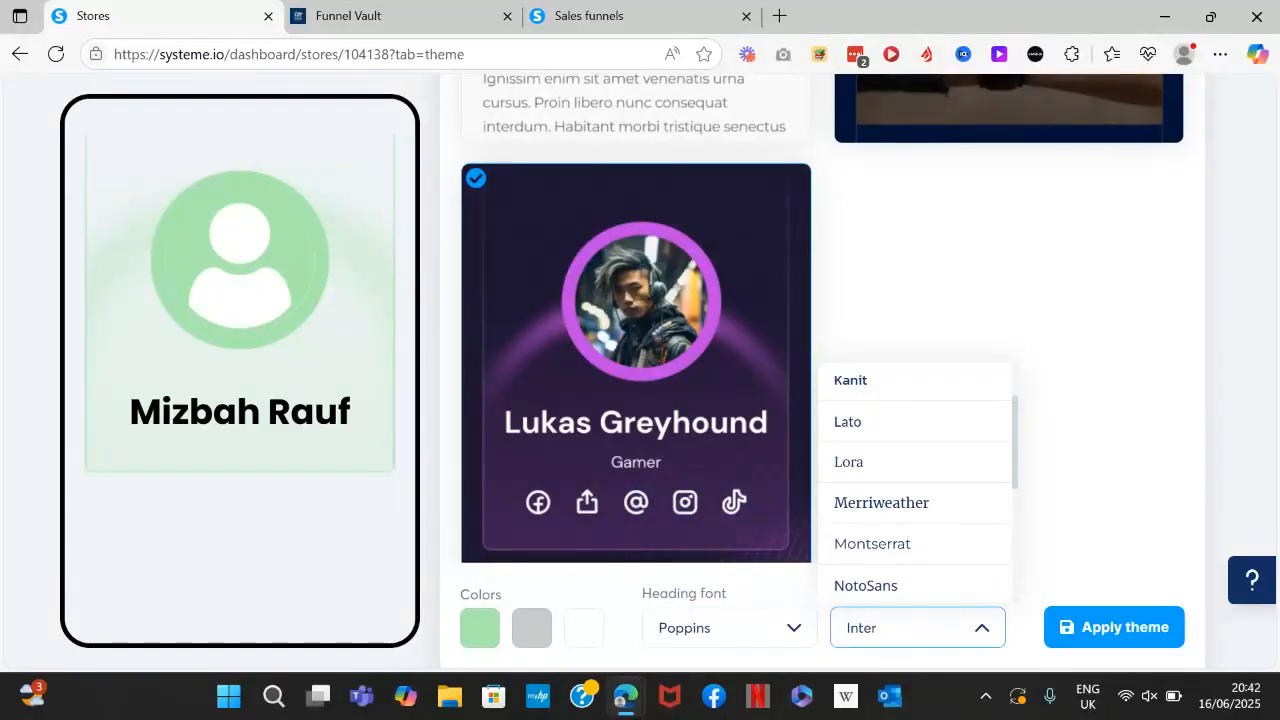
pyautogui.click(881, 502)
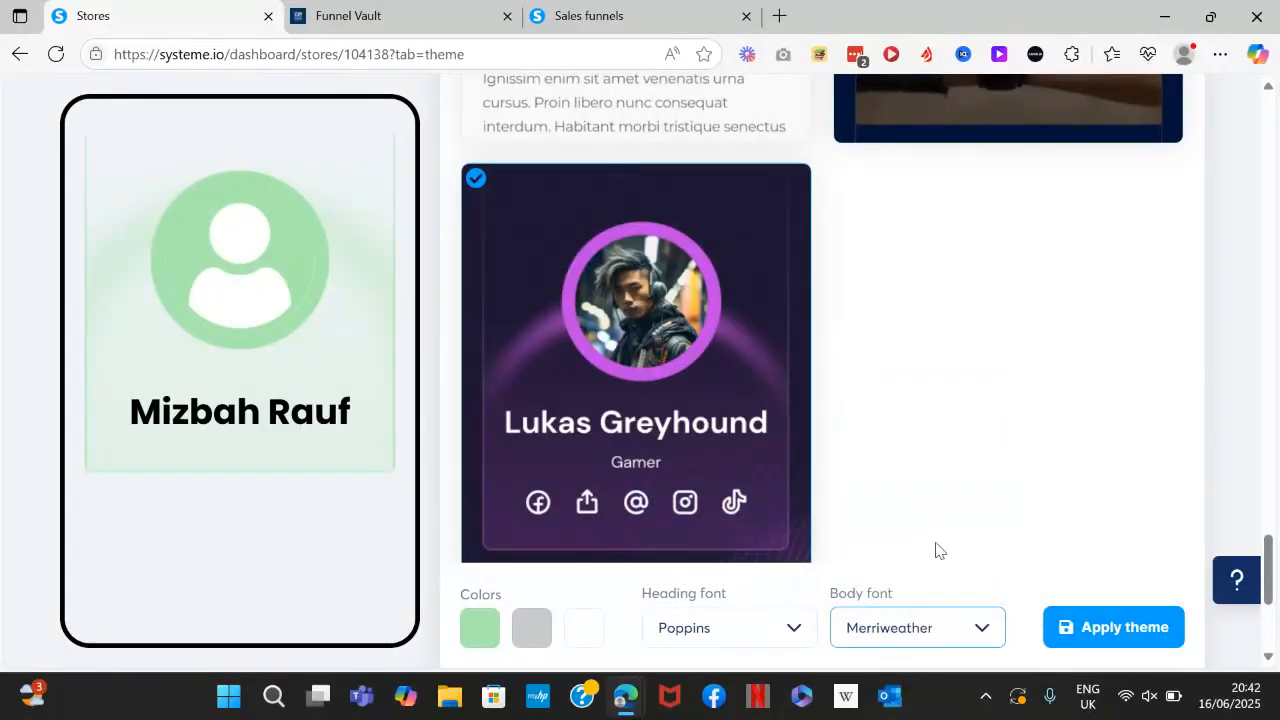
pyautogui.moveTo(1272, 537); pyautogui.dragTo(1268, 608)
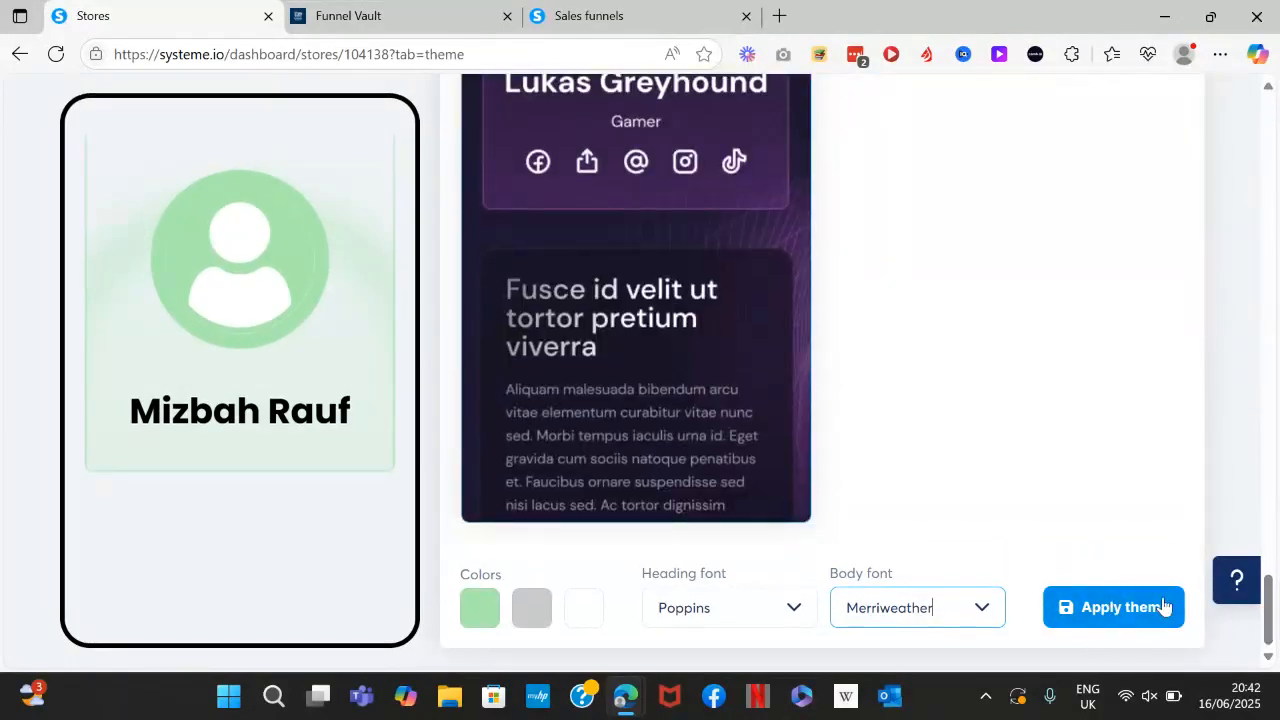
pyautogui.click(1108, 610)
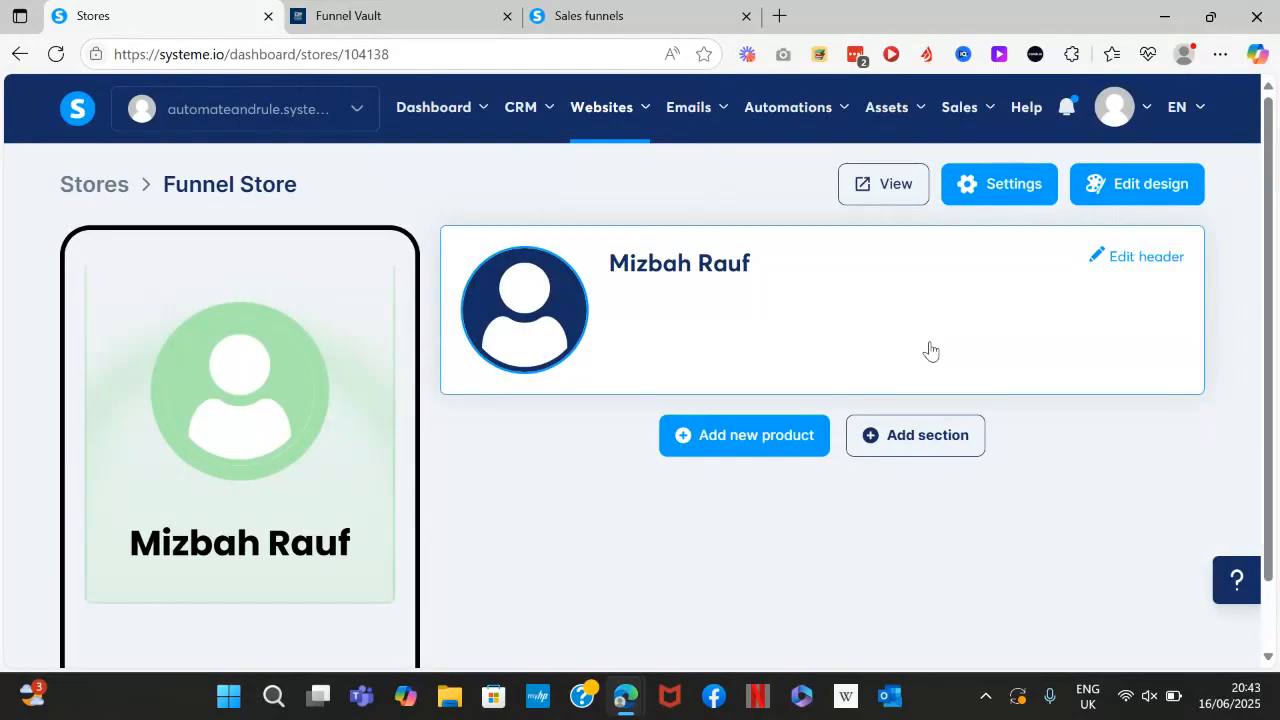
# Change the store header image and set the display name to 'The Funnel Store'.
pyautogui.click(527, 305)
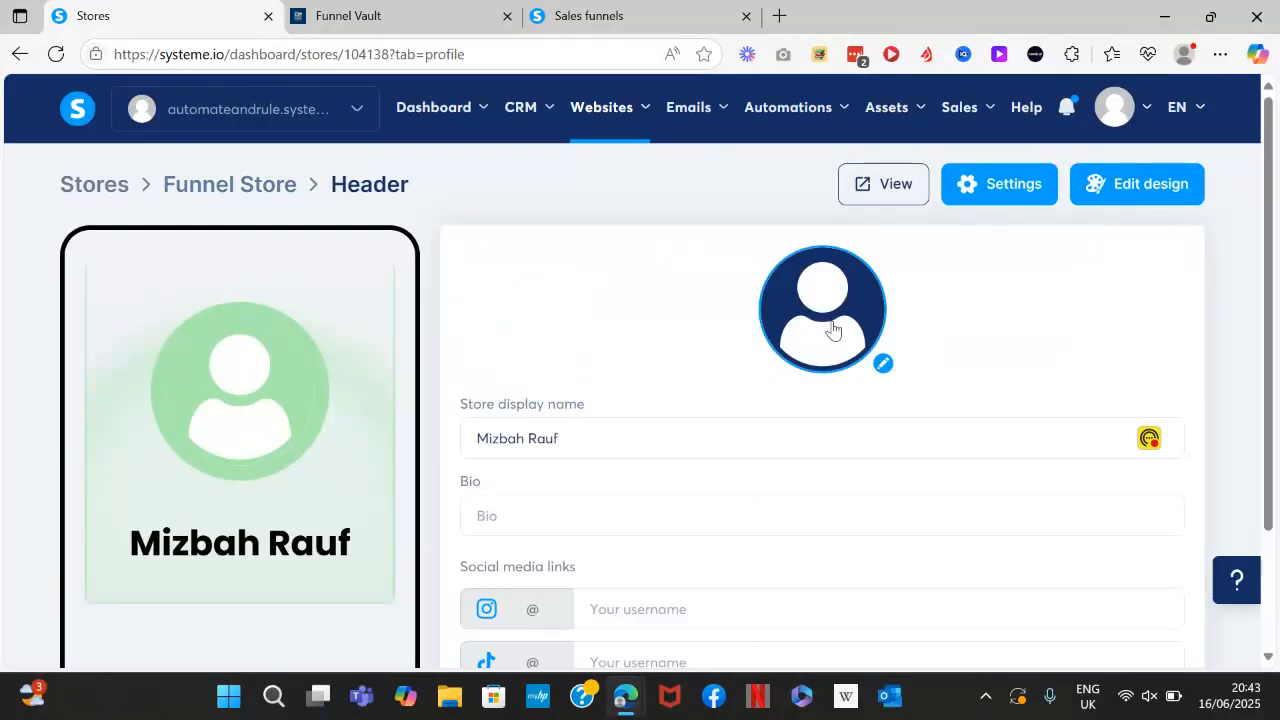
pyautogui.click(825, 330)
pyautogui.click(1168, 564)
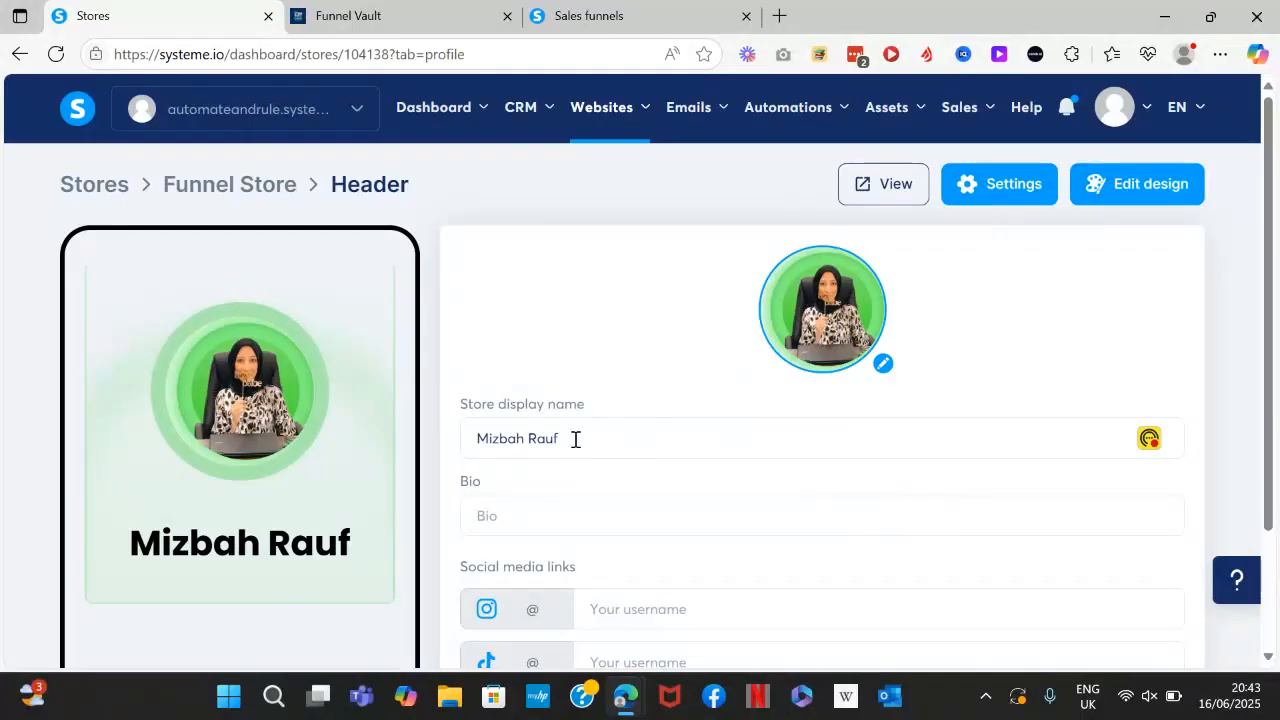
pyautogui.moveTo(580, 438); pyautogui.dragTo(452, 428)
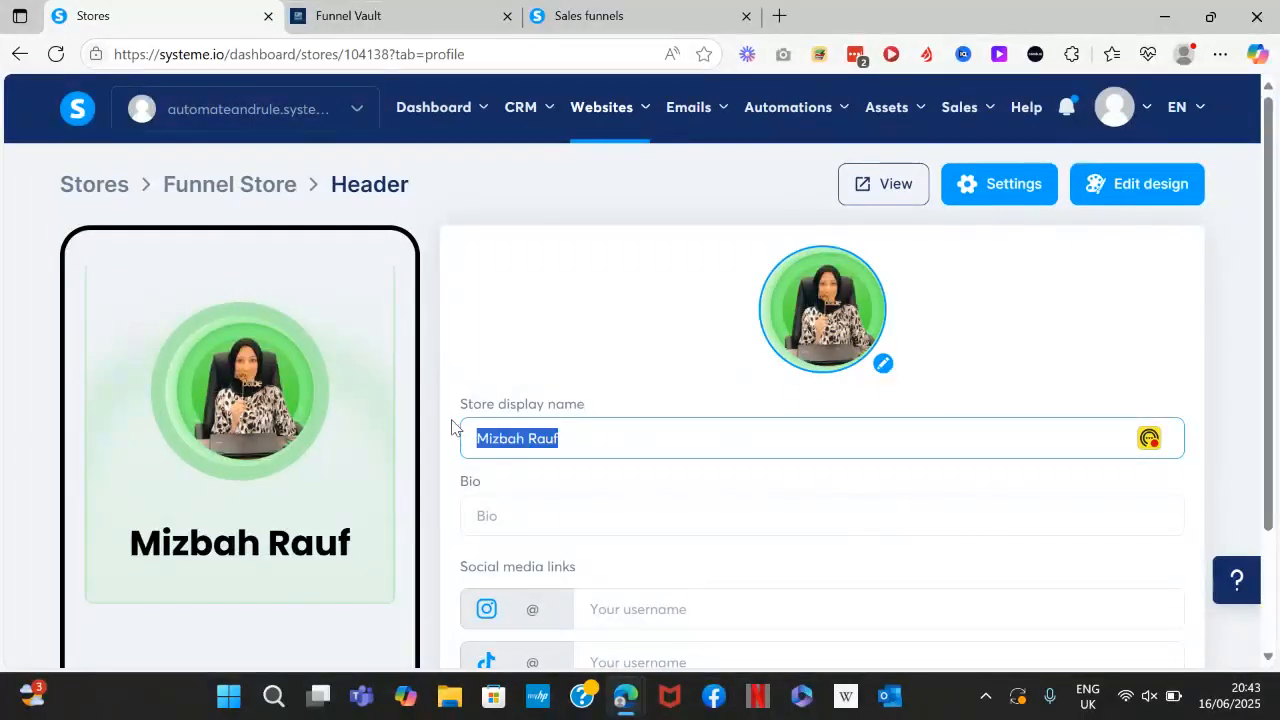
pyautogui.write('Funn')
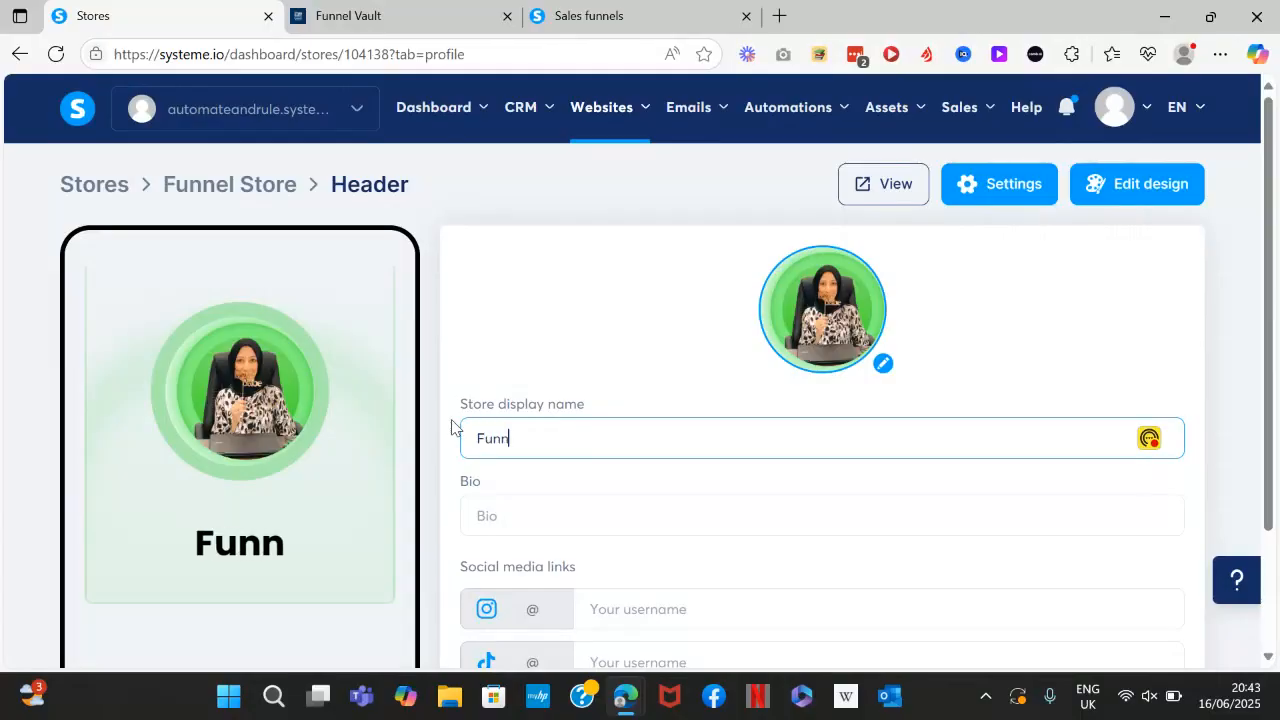
pyautogui.write('el Store')
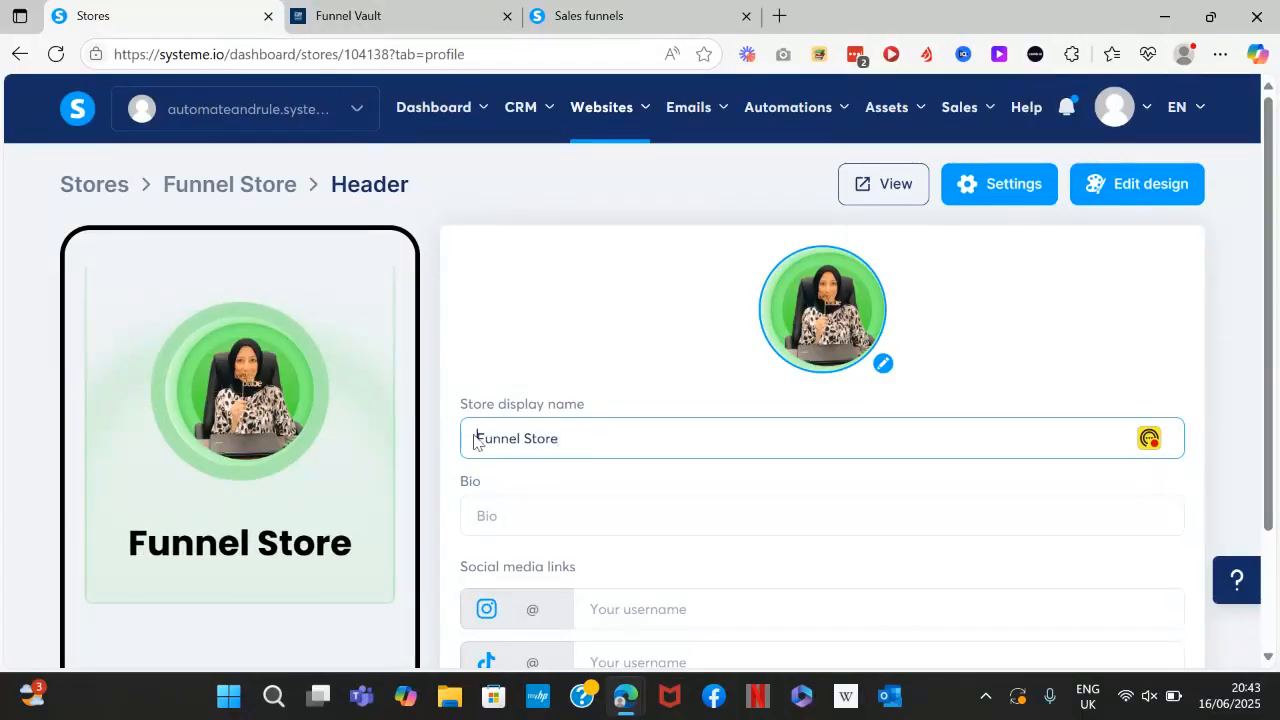
pyautogui.write('The')
# Write the bio 'High-Converting Funnels for Systeme.io. Perfect for Coaches, Course Creators and Freelancers'.
pyautogui.click(540, 520)
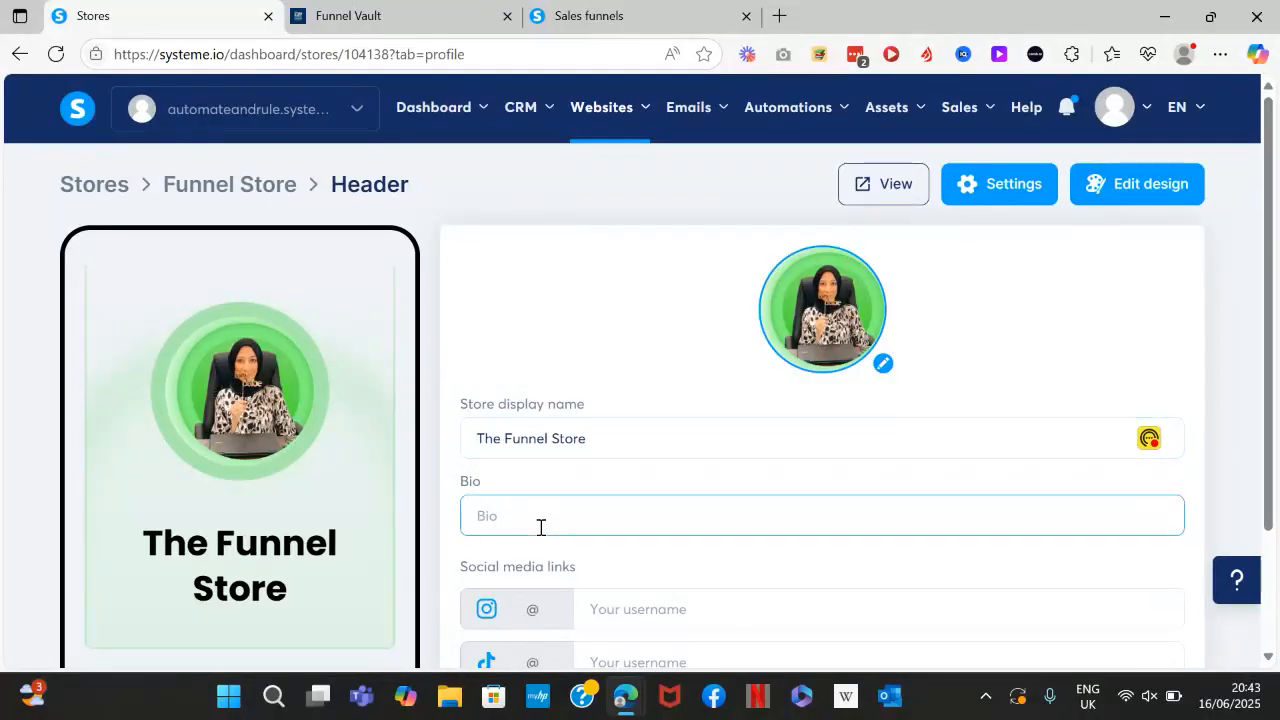
pyautogui.write('Ge')
pyautogui.write('t')
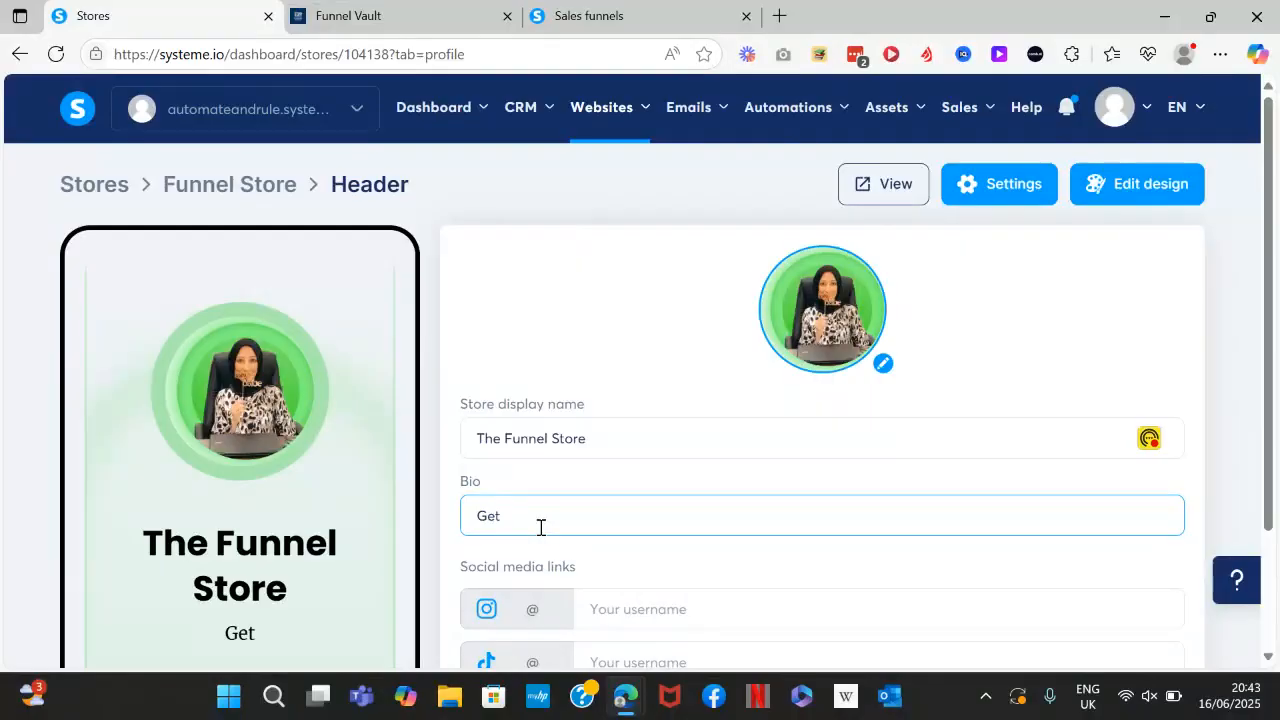
pyautogui.write('High-Converting Funnels for Systeme.io. Perfec')
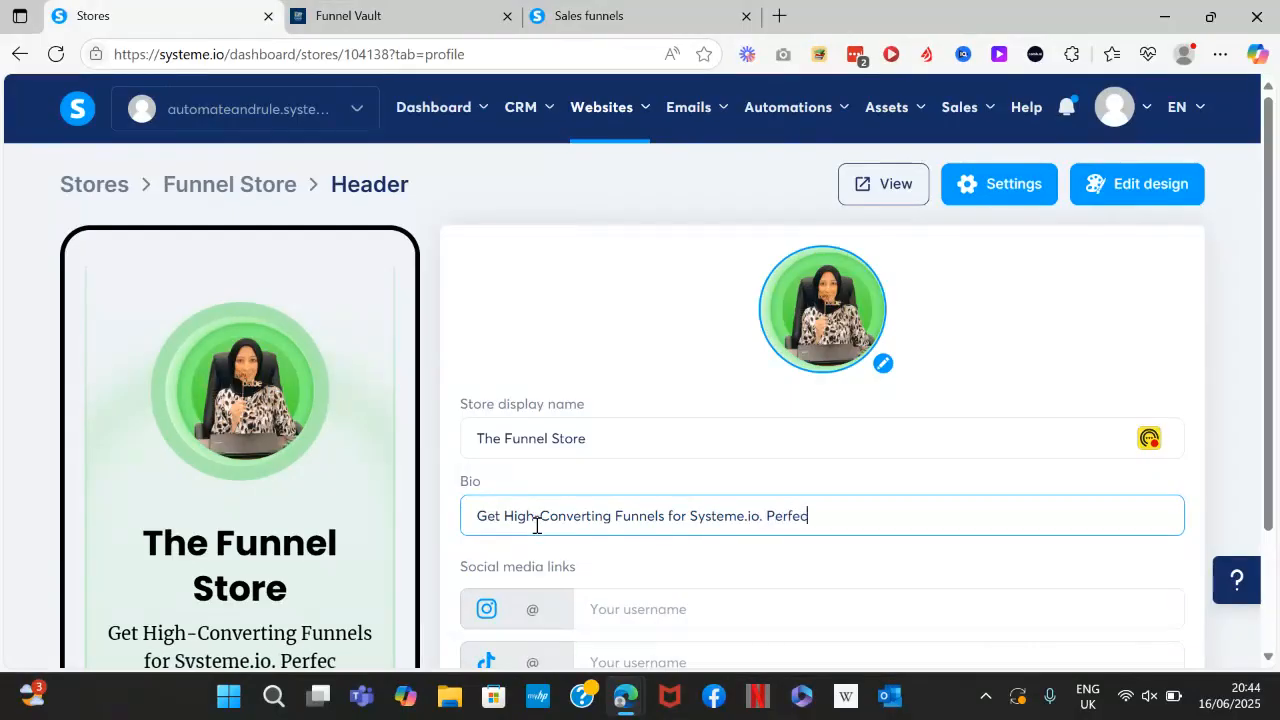
pyautogui.write('t for Coaches')
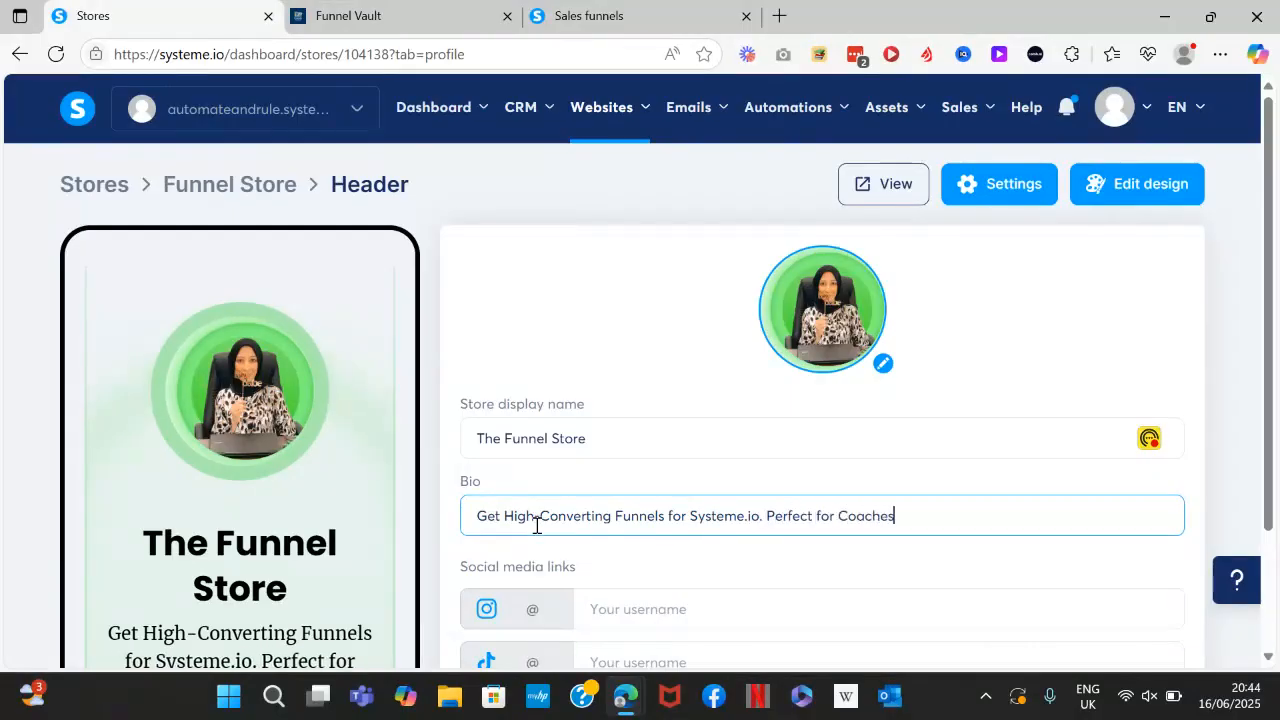
pyautogui.write(', Course Creators and ')
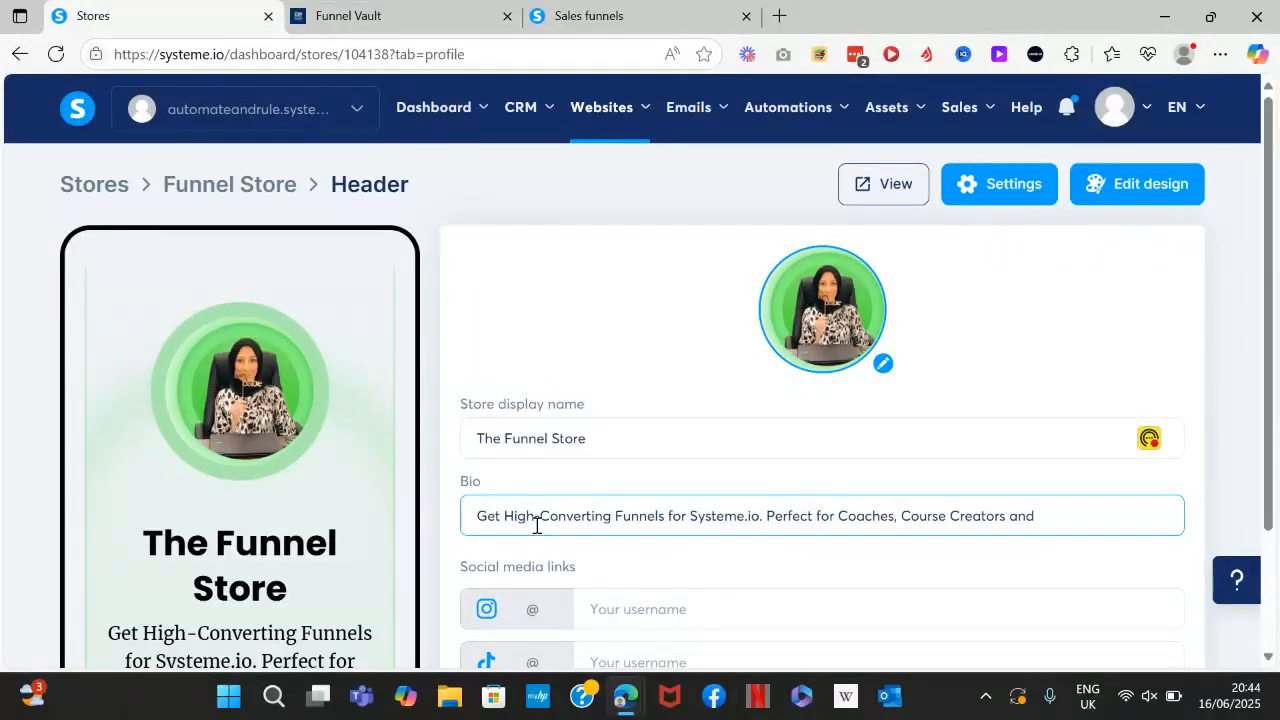
pyautogui.write('Freelancers.')
pyautogui.scroll(-1, 537, 525)
pyautogui.scroll(-1, 537, 525)
# Show all the social media link fields in the header settings.
pyautogui.click(503, 552)
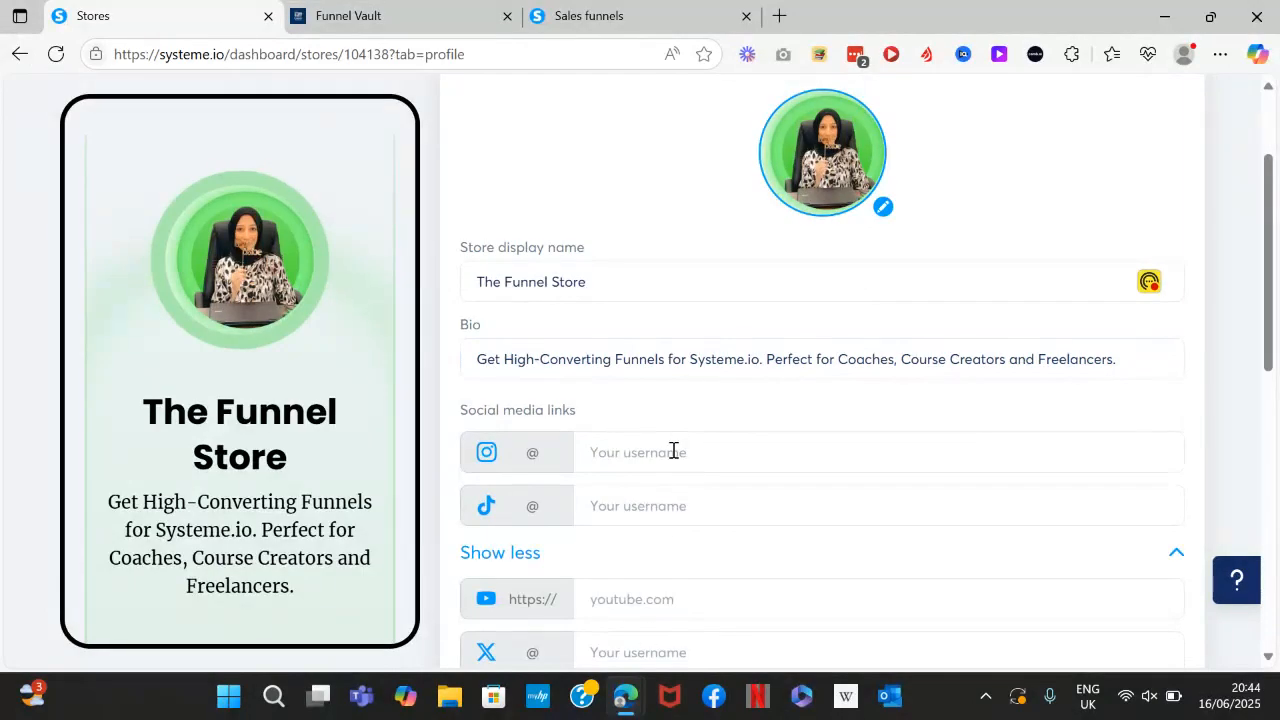
pyautogui.scroll(-1, 689, 509)
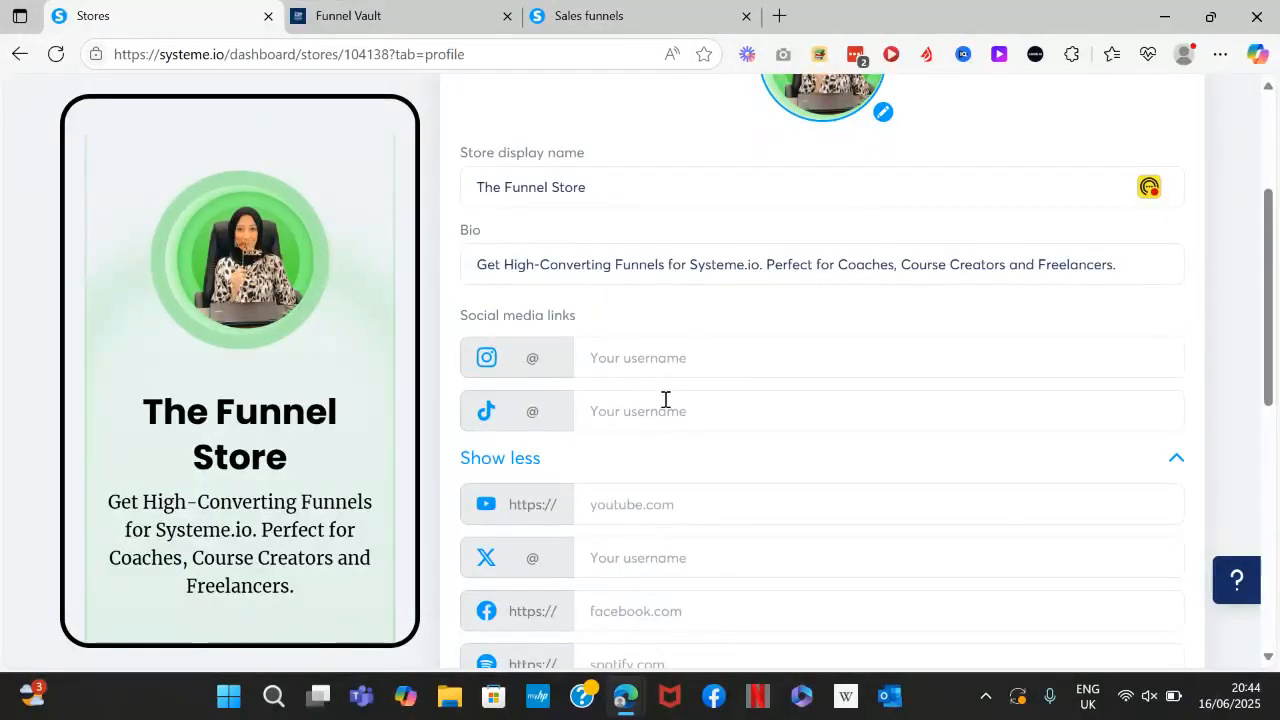
pyautogui.scroll(-1, 628, 504)
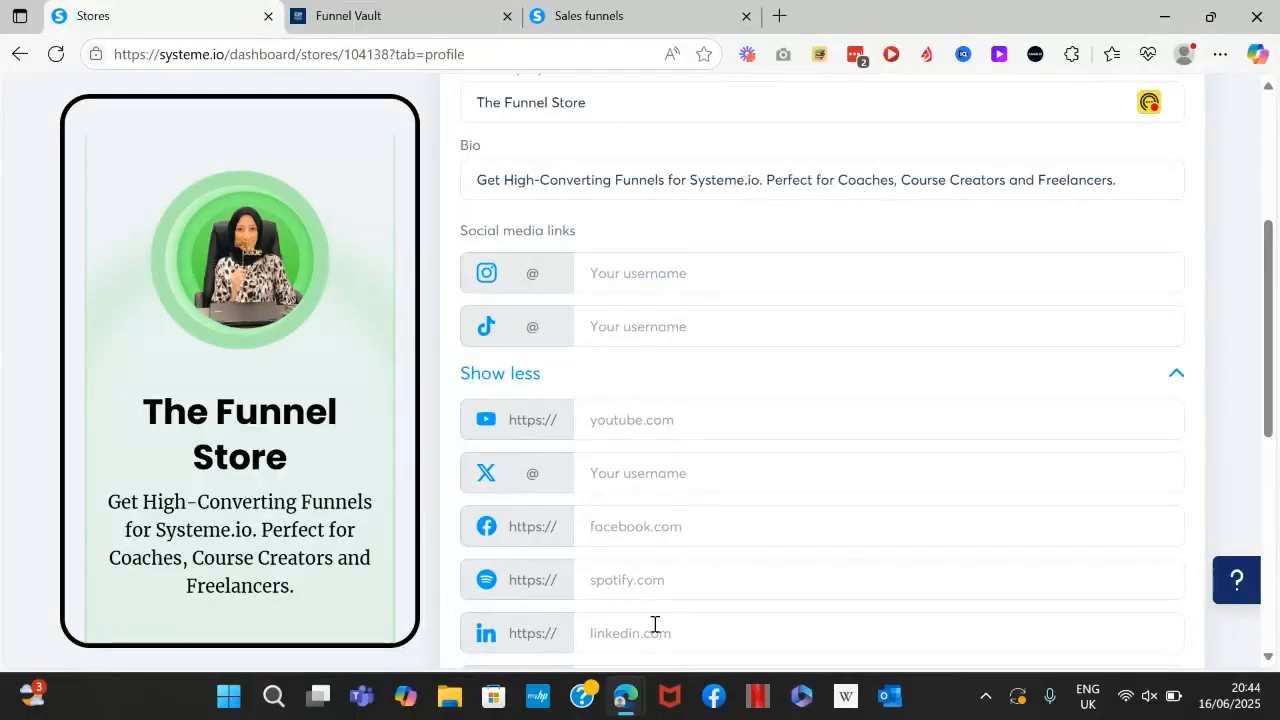
pyautogui.scroll(-2, 683, 629)
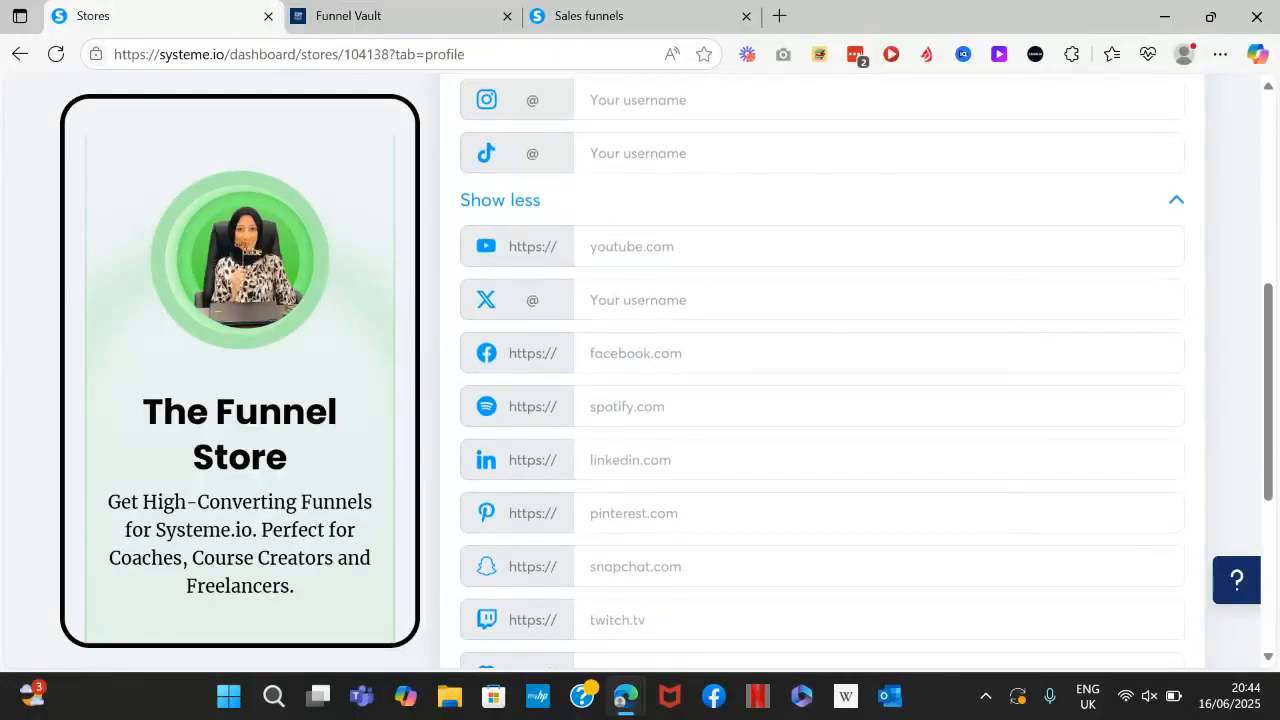
pyautogui.scroll(-3, 822, 380)
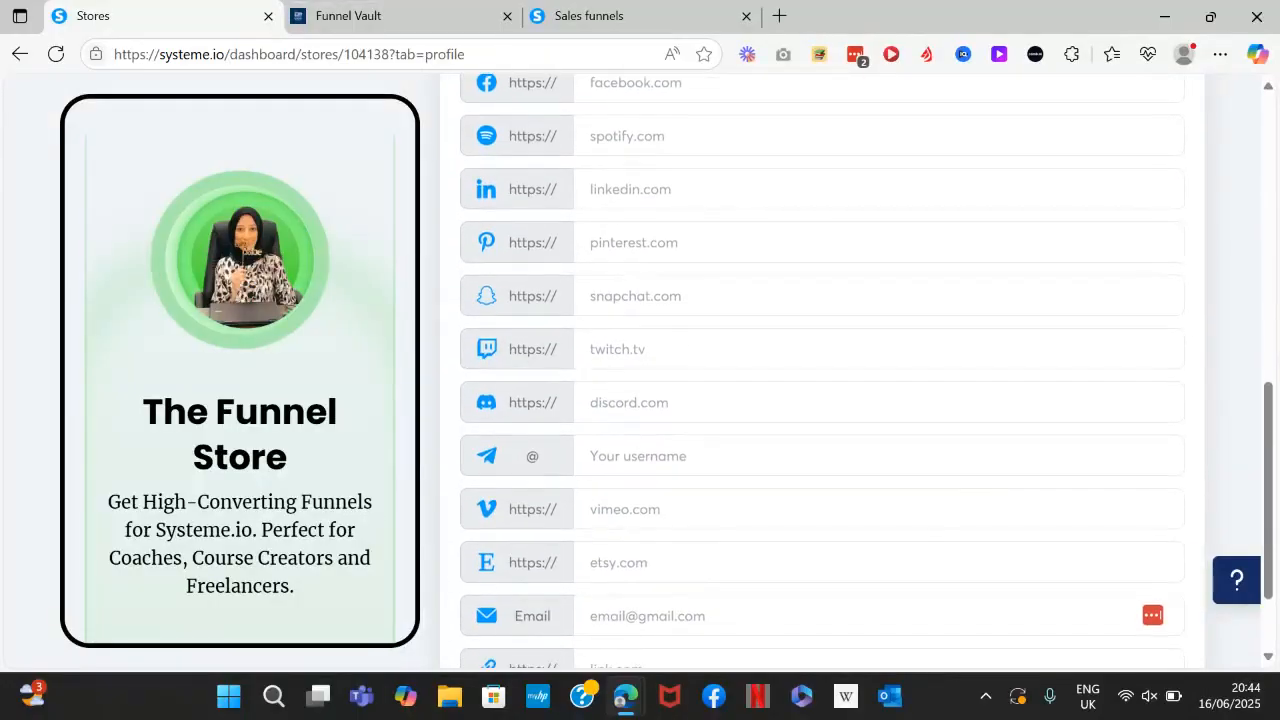
pyautogui.scroll(-1, 822, 380)
pyautogui.scroll(1, 822, 380)
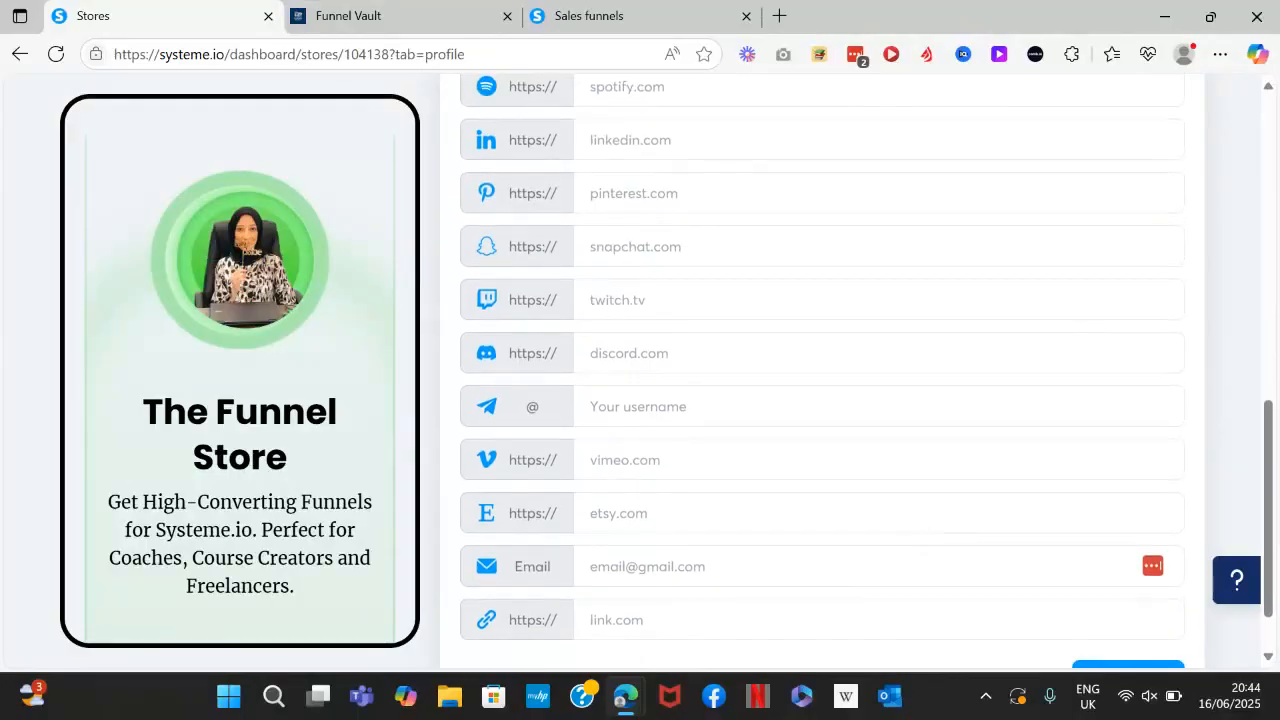
# Enter the store's contact e-mail address, save the header and return to the store page.
pyautogui.click(822, 566)
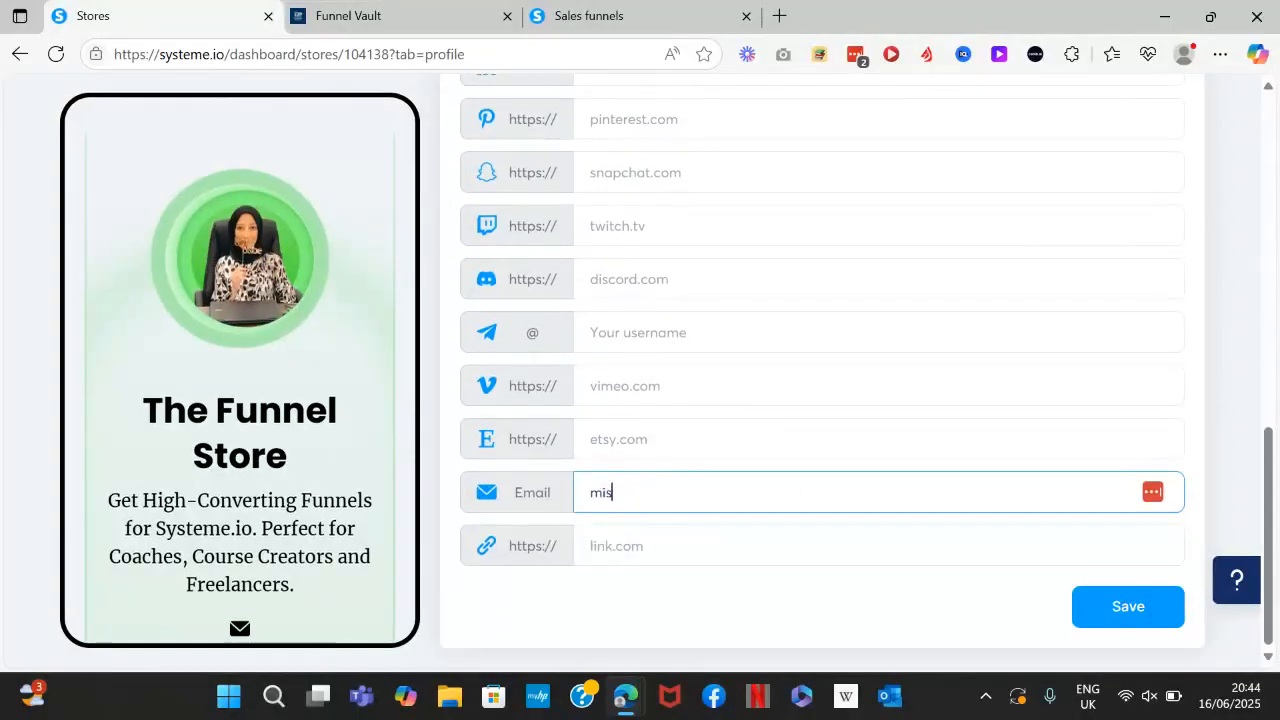
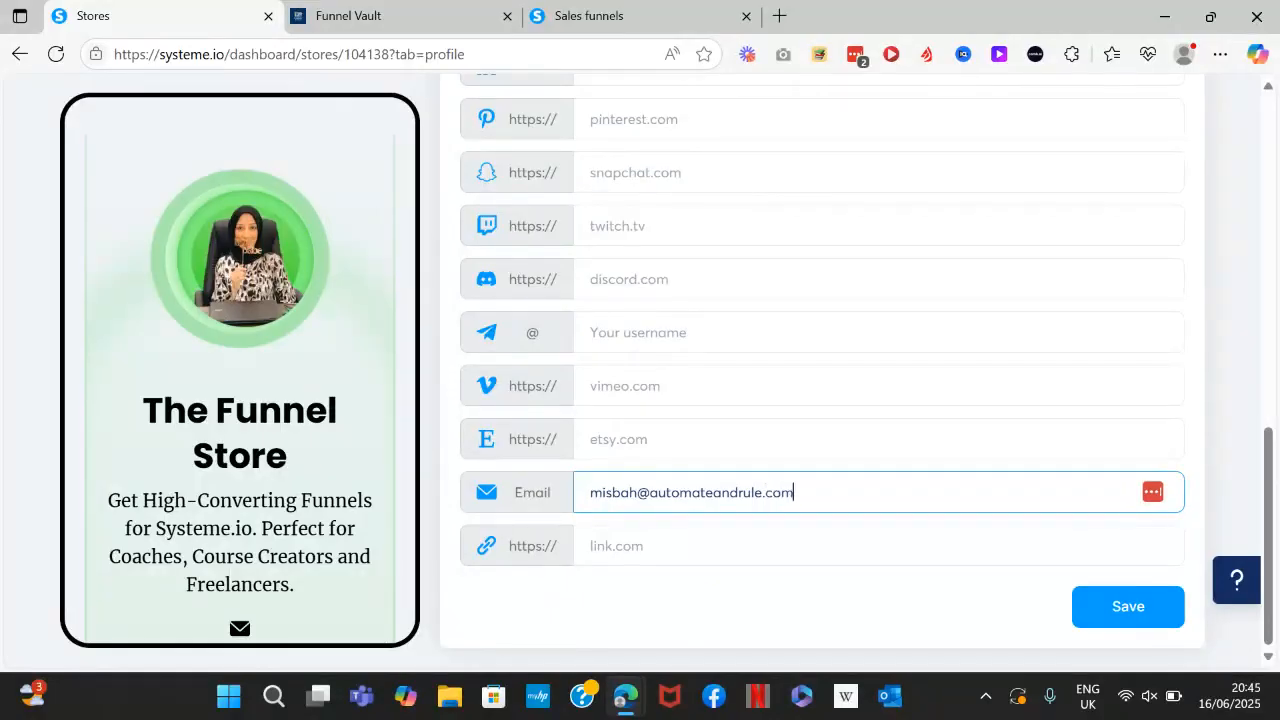
pyautogui.click(926, 558)
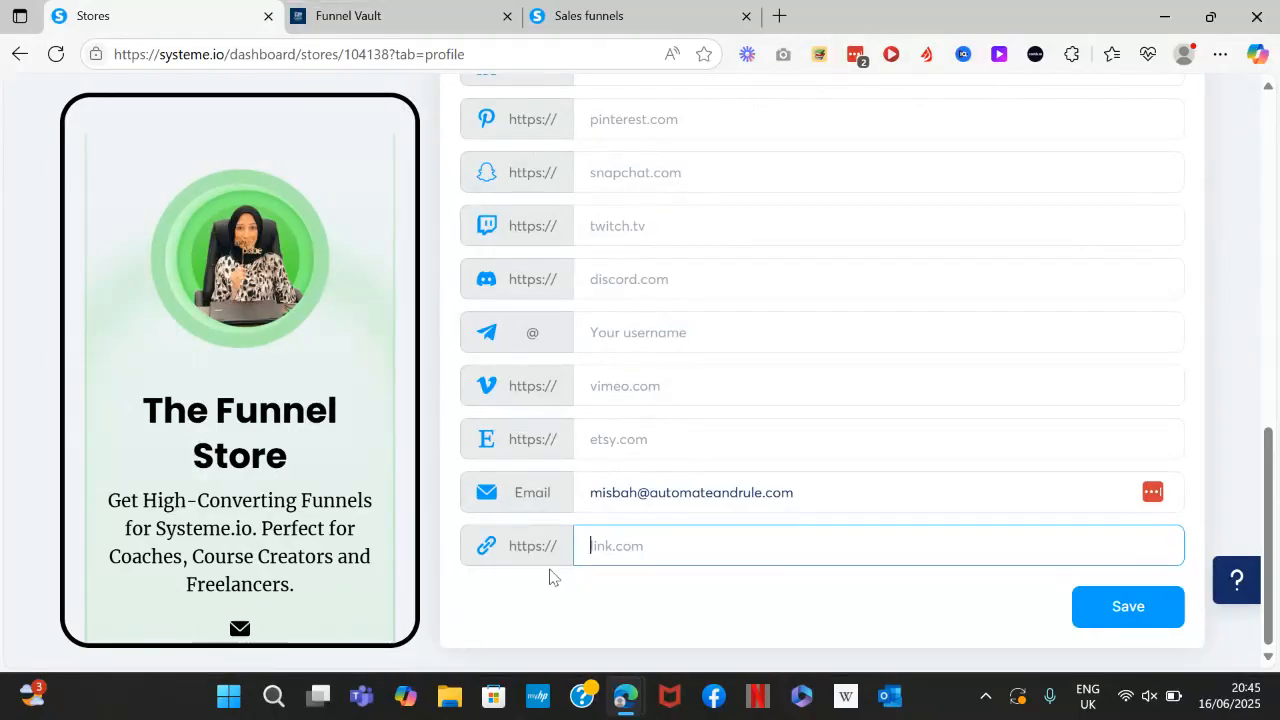
pyautogui.click(1115, 605)
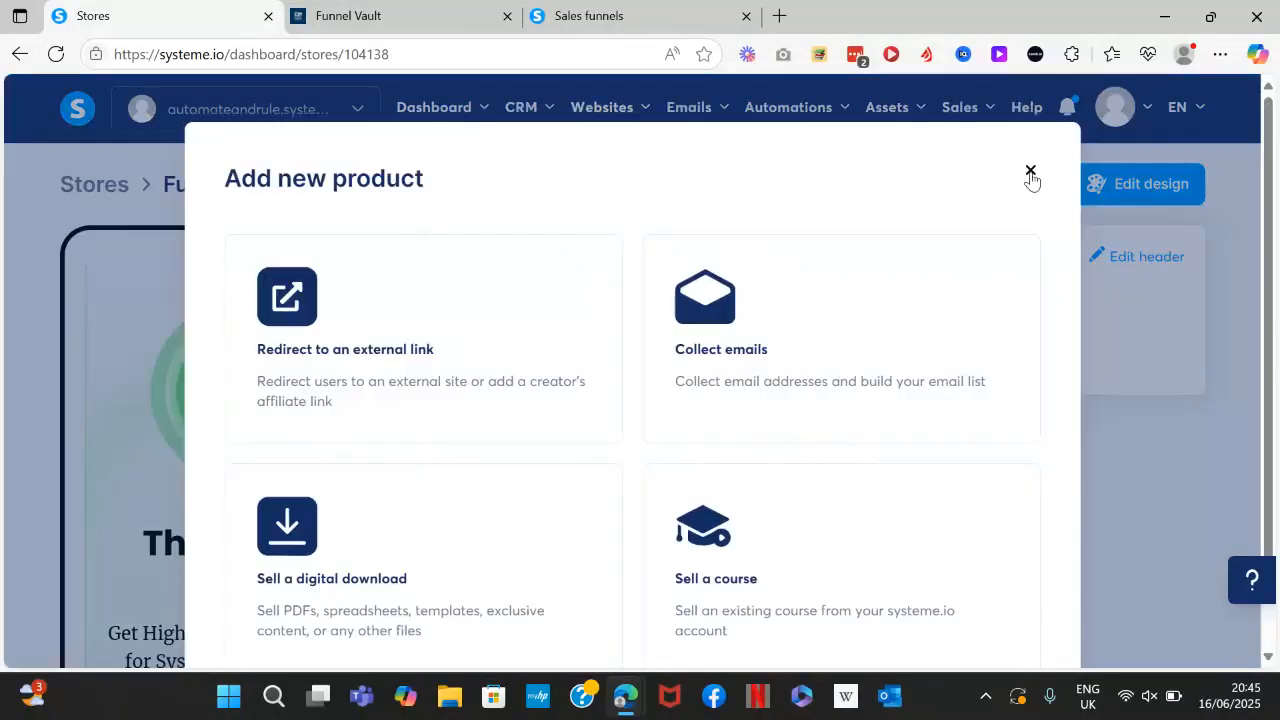
pyautogui.click(1031, 174)
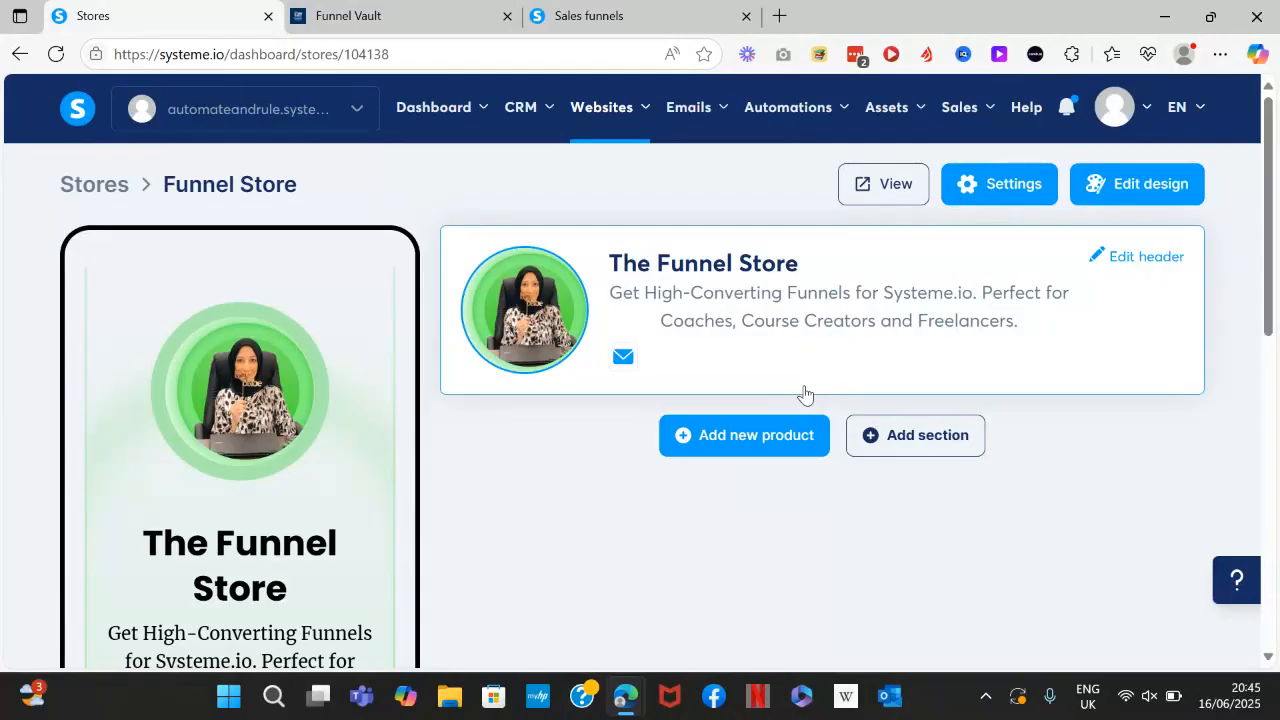
# Add a store section titled 'Funnel Templates'.
pyautogui.click(904, 440)
pyautogui.click(725, 385)
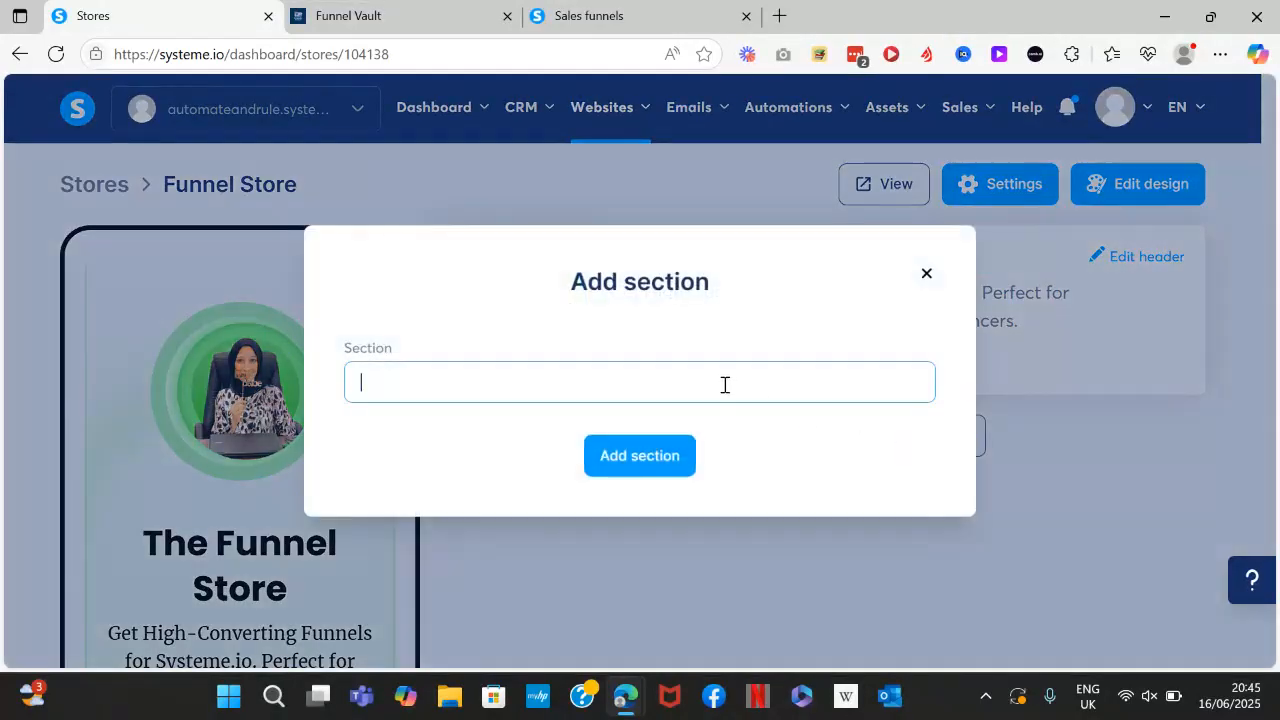
pyautogui.write('Funnel Templates')
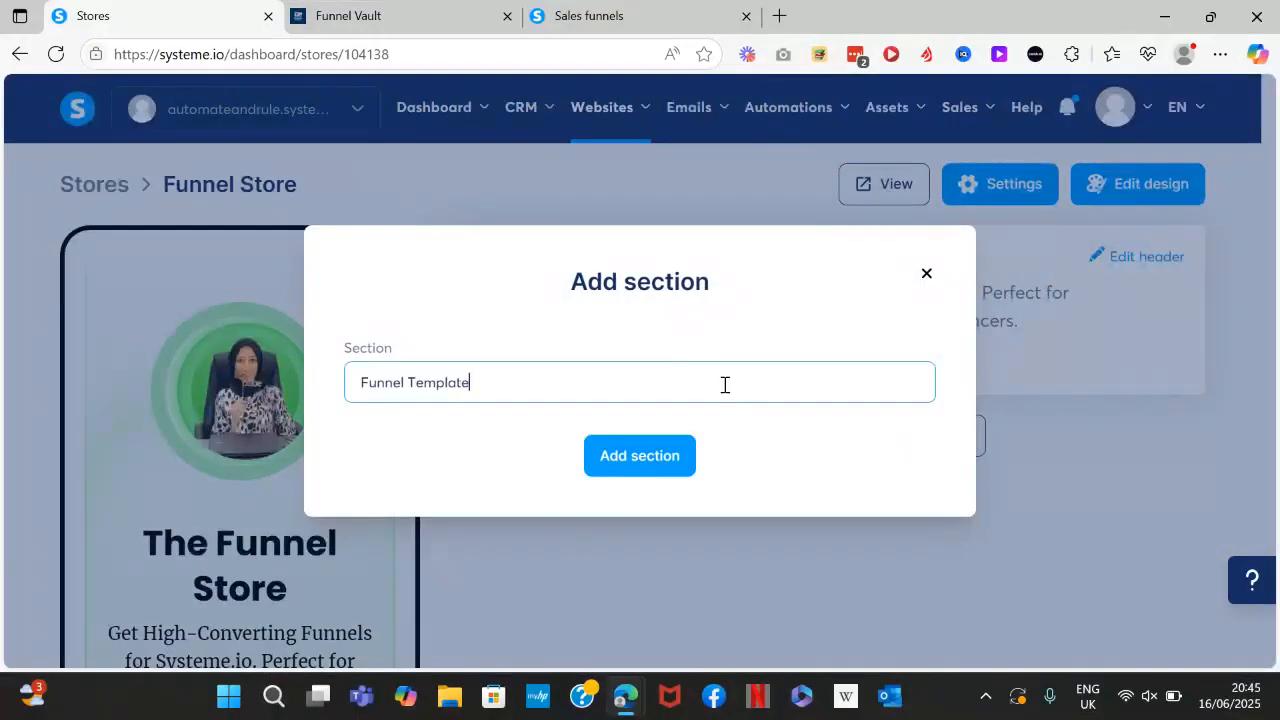
pyautogui.click(663, 457)
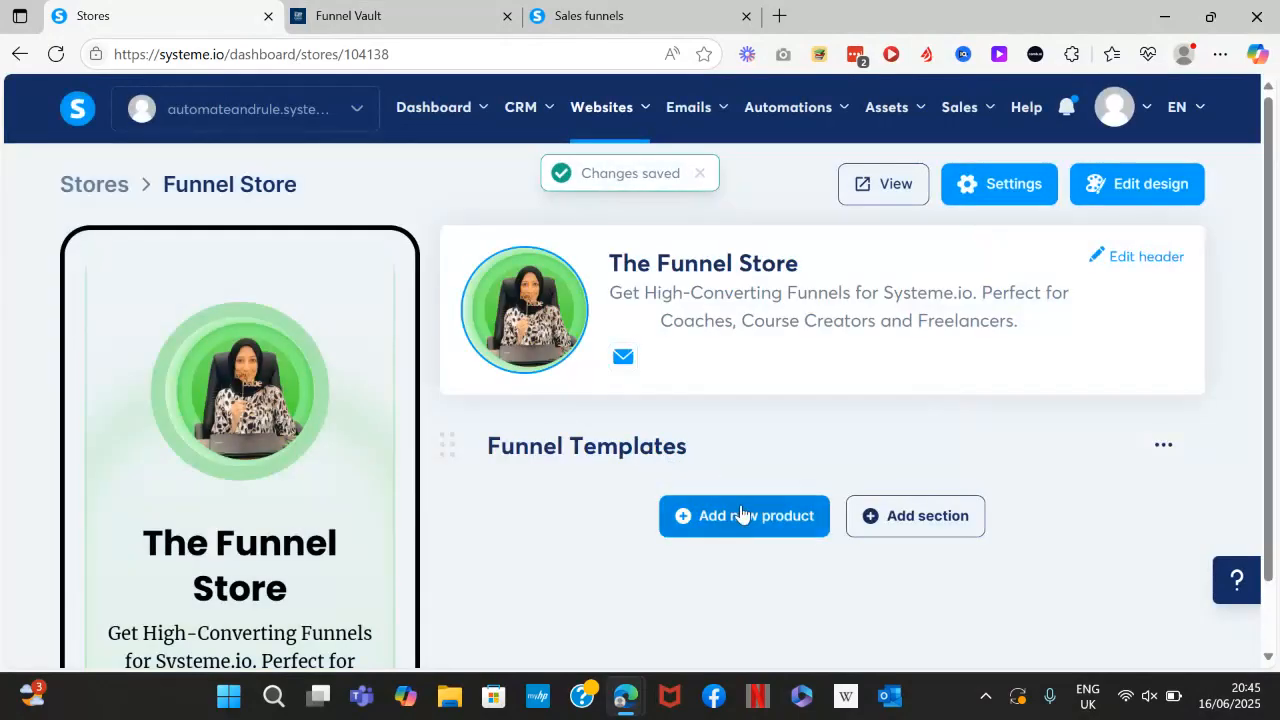
# Add a new product of the 'Sell a digital download' type.
pyautogui.click(737, 517)
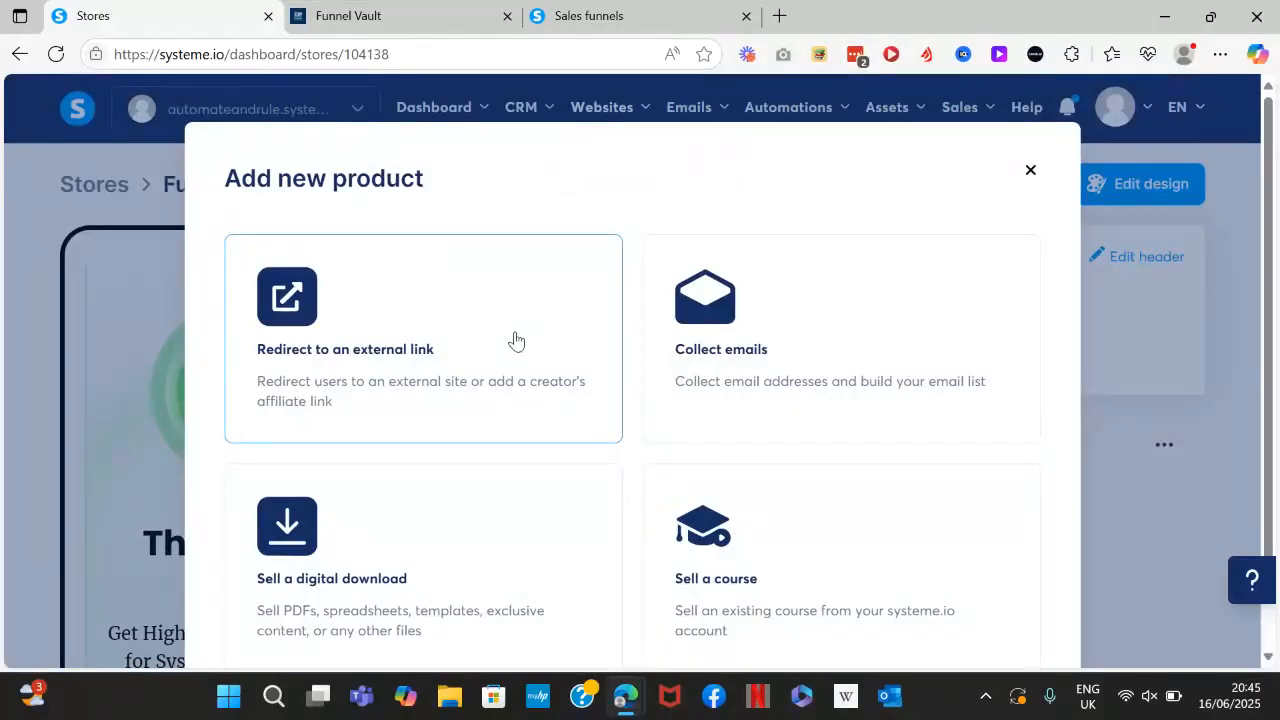
pyautogui.click(353, 542)
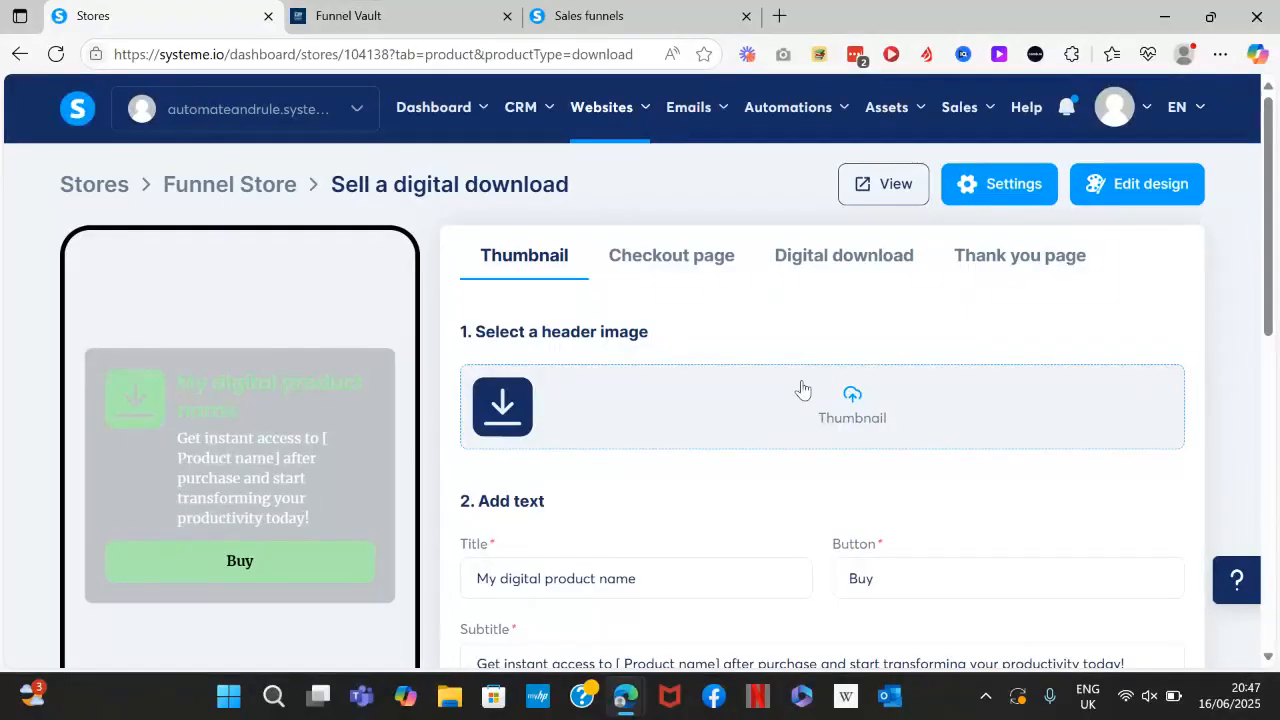
# Set the product thumbnail to the cropped Waitlist Funnel image LeadGen3.png.
pyautogui.click(852, 402)
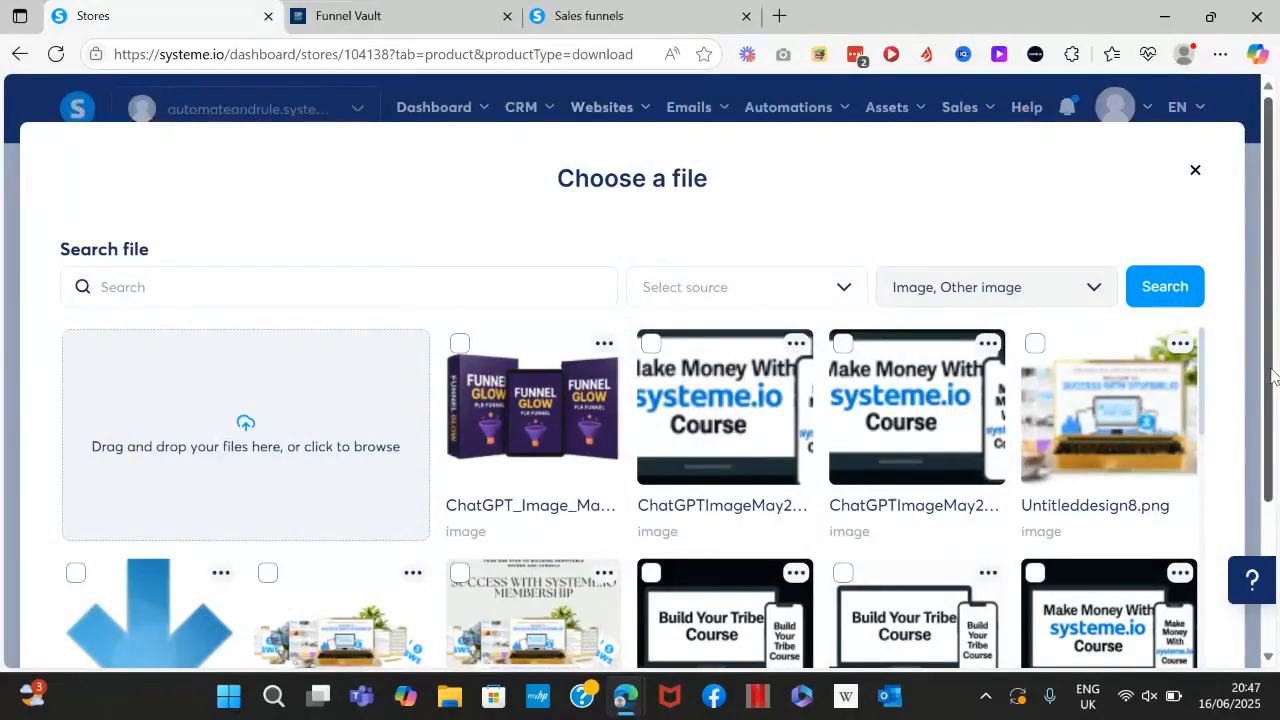
pyautogui.scroll(-3, 1250, 372)
pyautogui.scroll(-5, 630, 430)
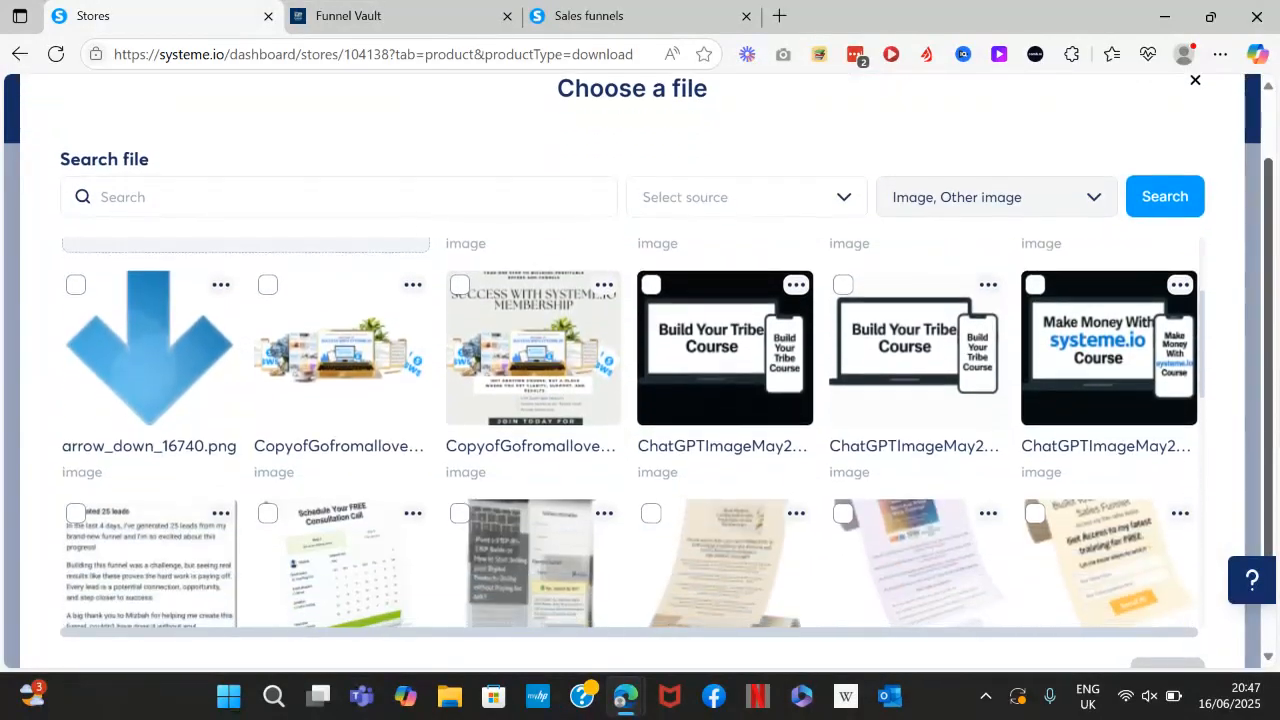
pyautogui.scroll(-5, 630, 430)
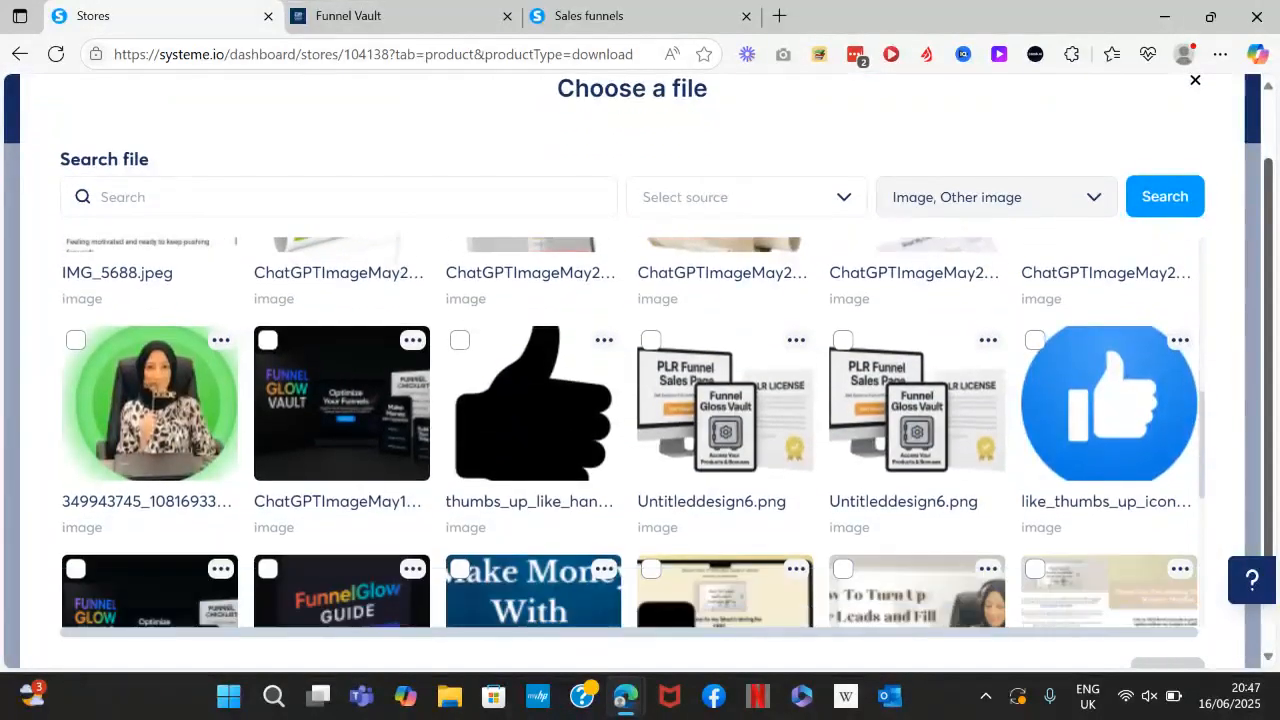
pyautogui.scroll(-2, 806, 415)
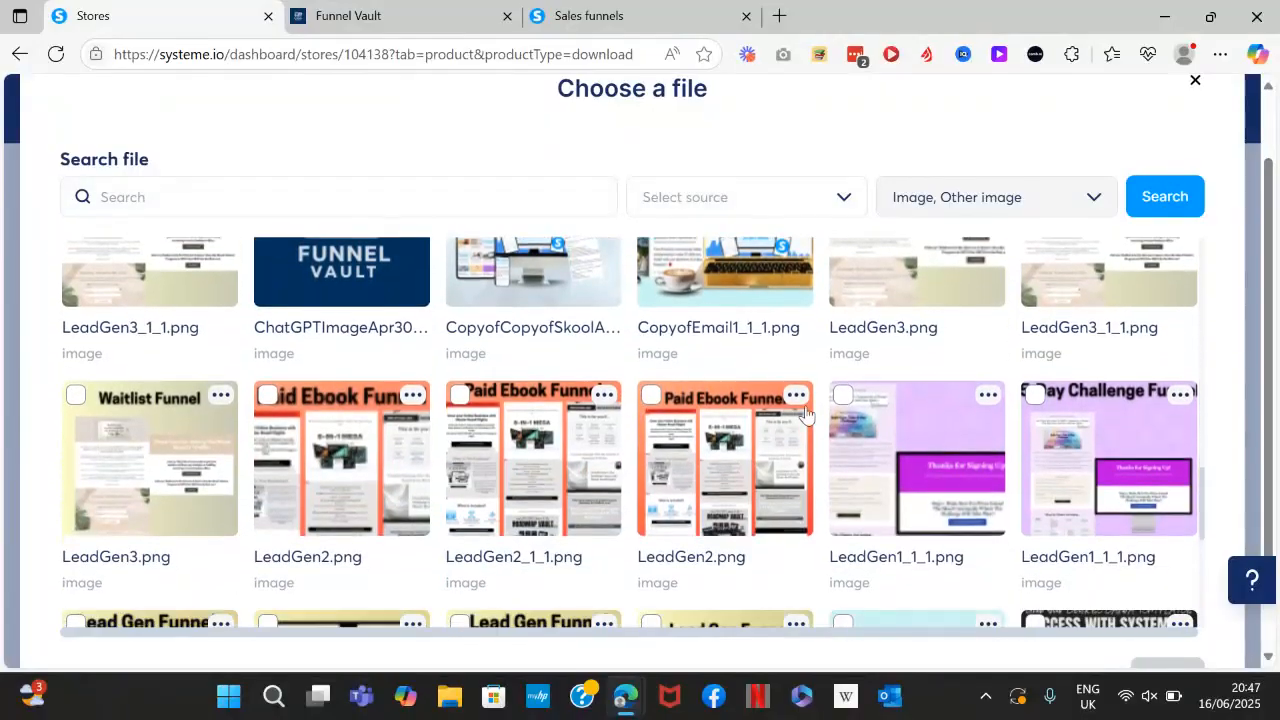
pyautogui.click(796, 396)
pyautogui.click(175, 433)
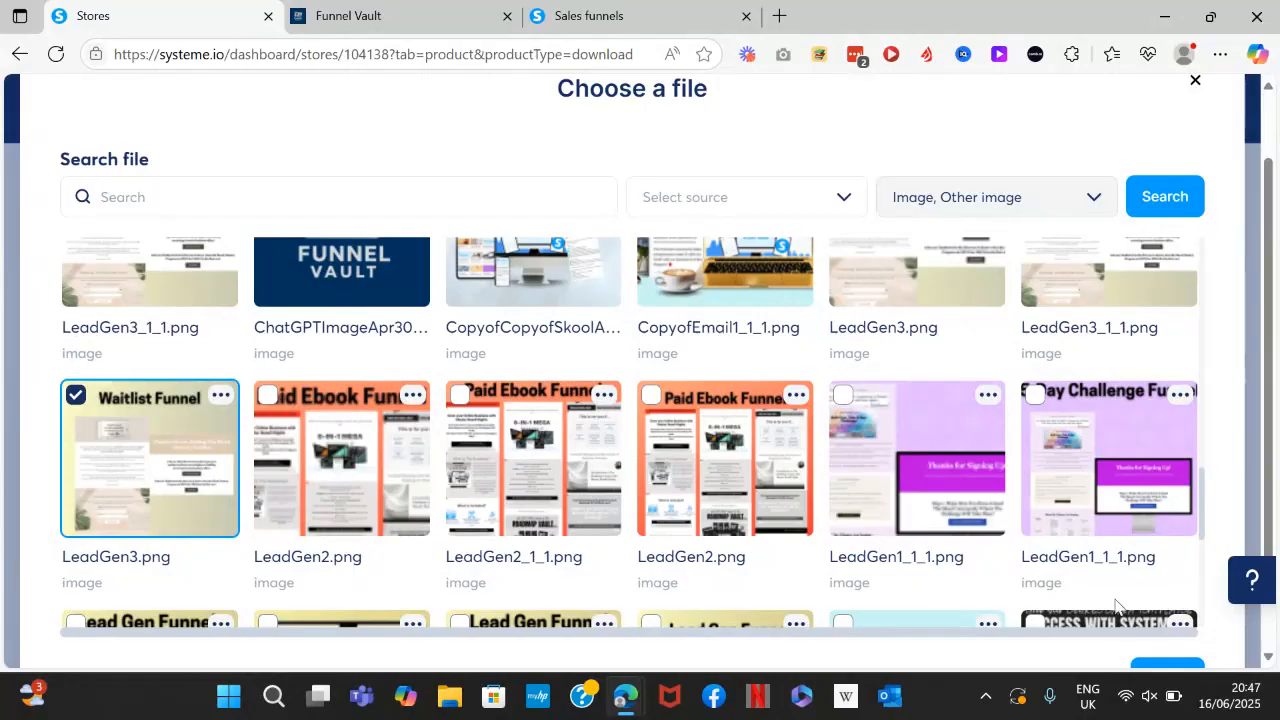
pyautogui.click(1165, 667)
pyautogui.scroll(-1, 632, 370)
pyautogui.click(827, 559)
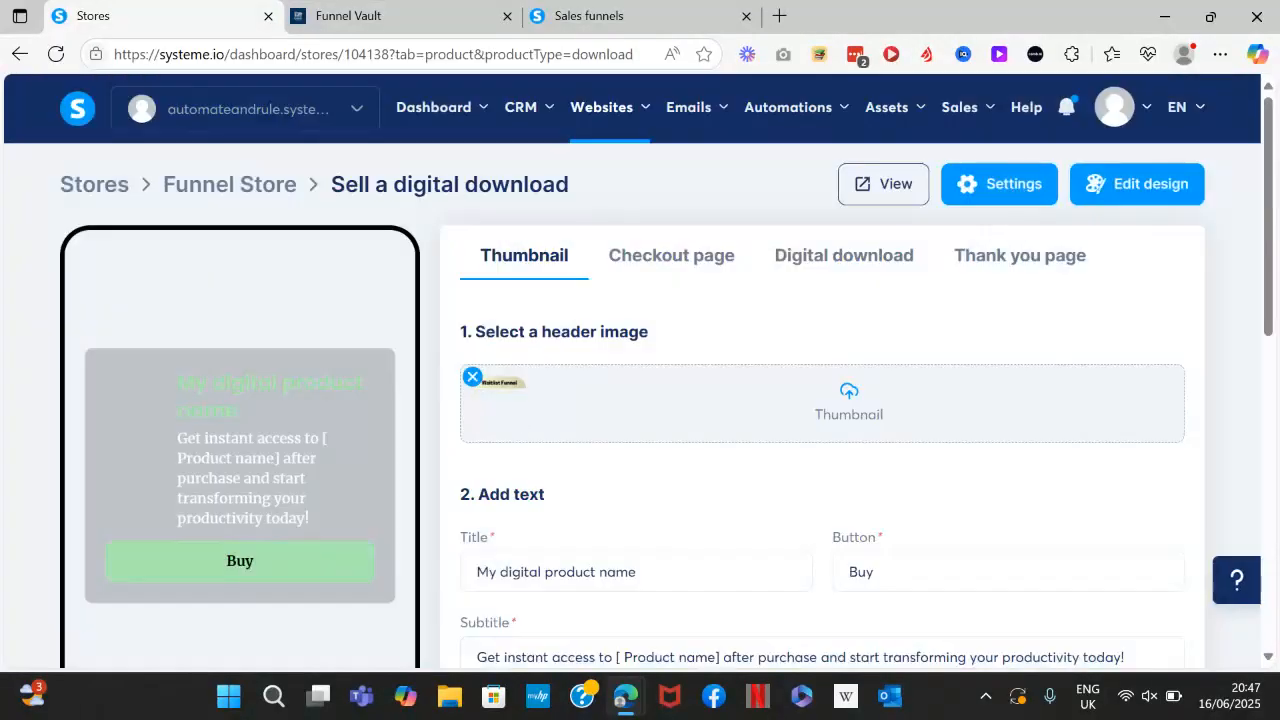
# Title the card 'Waitlist Funnel' with a 'Buy Now for $17' button.
pyautogui.scroll(-1, 720, 400)
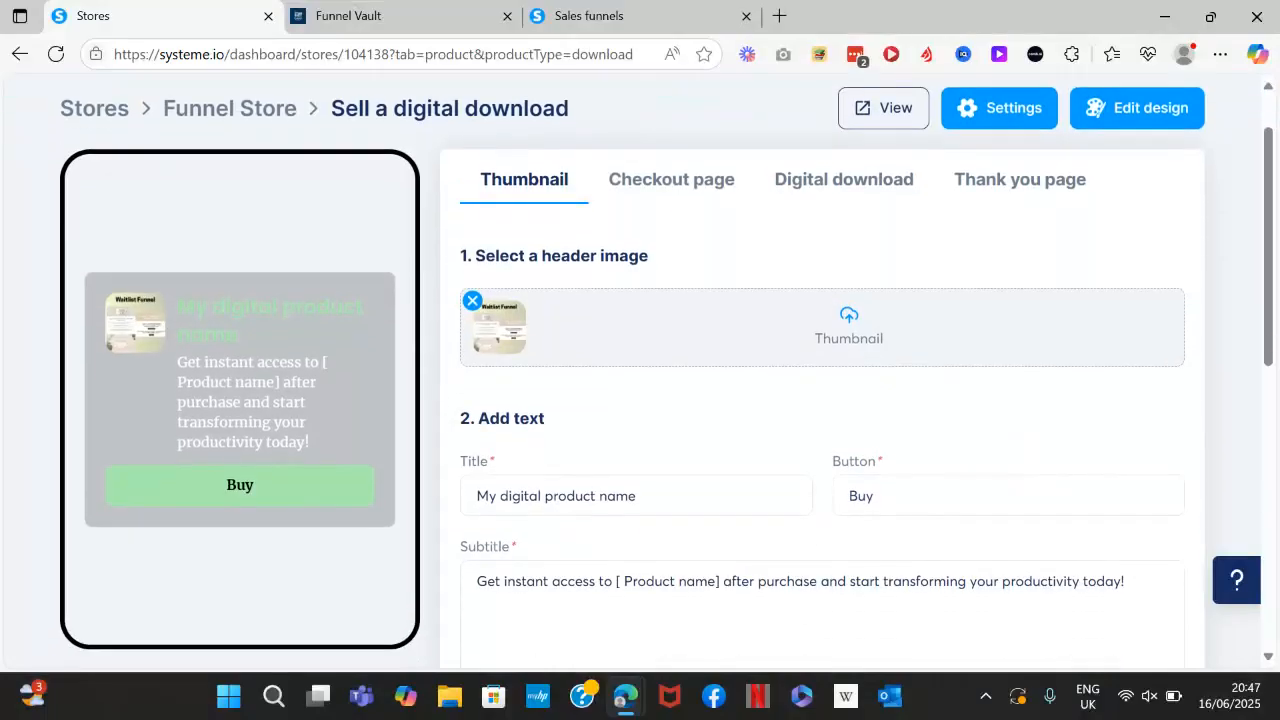
pyautogui.moveTo(674, 490); pyautogui.dragTo(330, 508)
pyautogui.write('W')
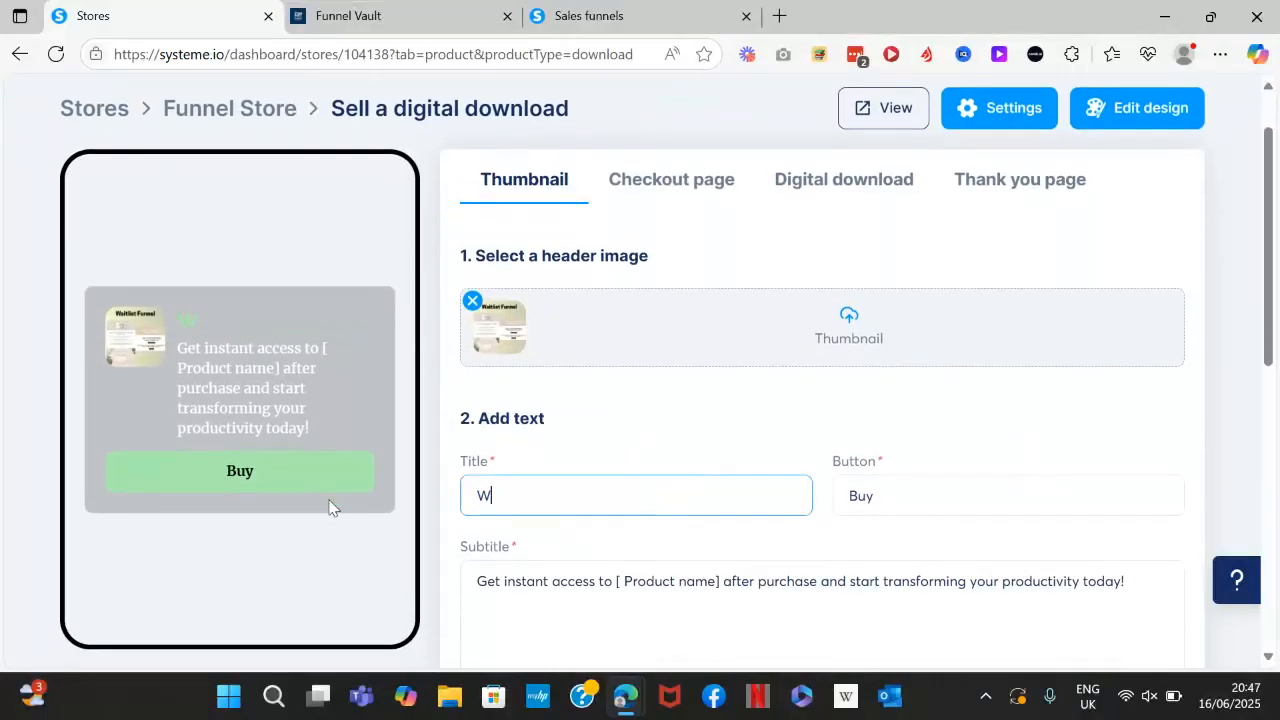
pyautogui.write('oitlist Funnel')
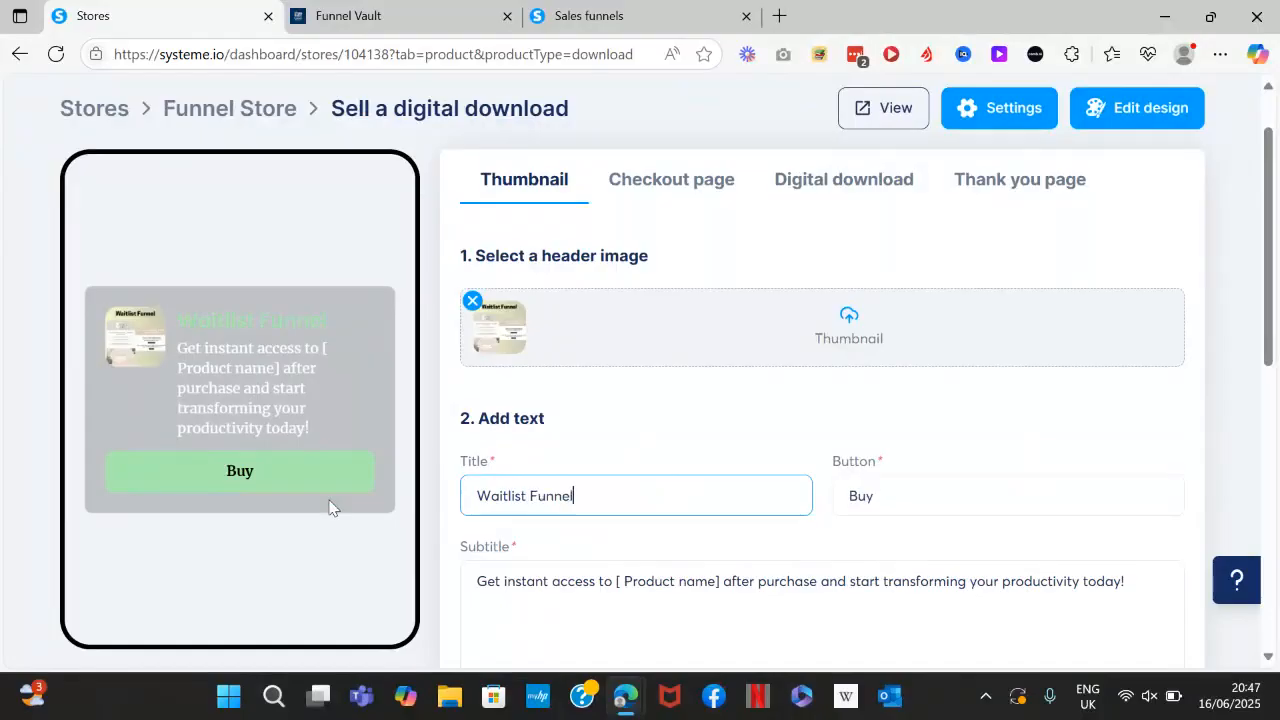
pyautogui.click(876, 510)
pyautogui.write('Now f')
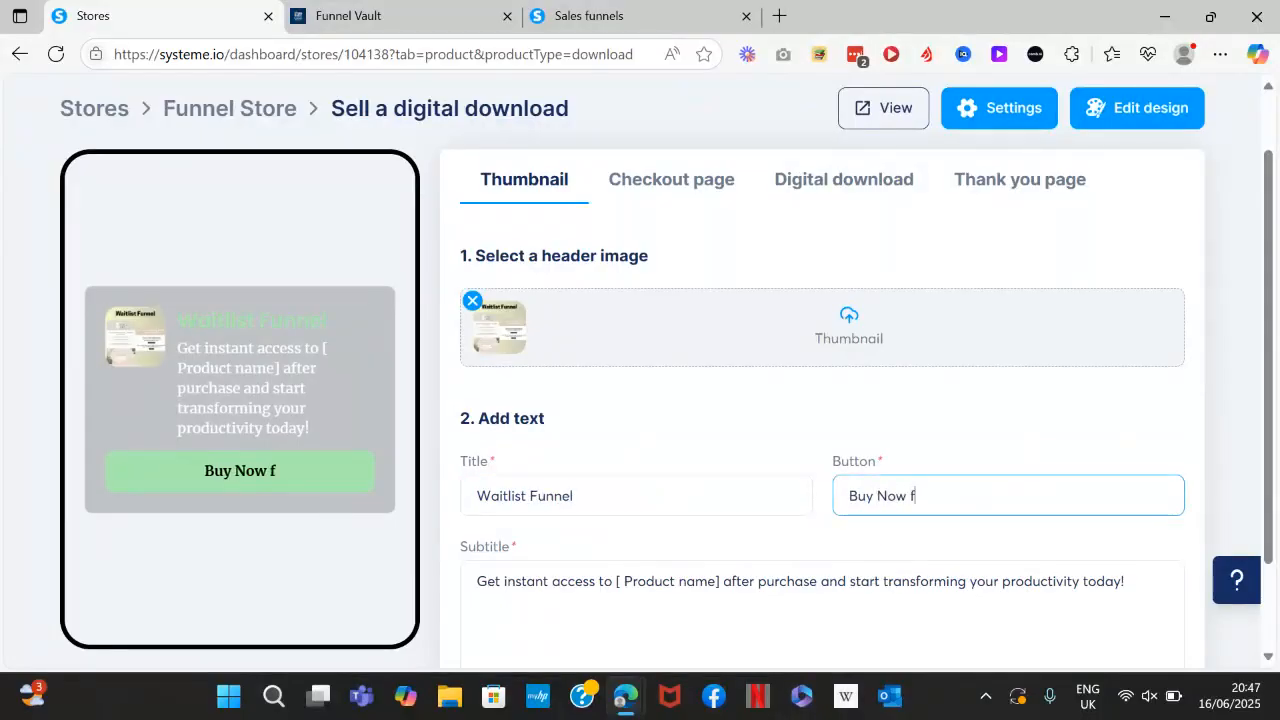
pyautogui.write('or $17')
# Set the subtitle to 'Get Access To The Waitlist Funnel and Build Your Email List Faster'.
pyautogui.scroll(-2, 502, 538)
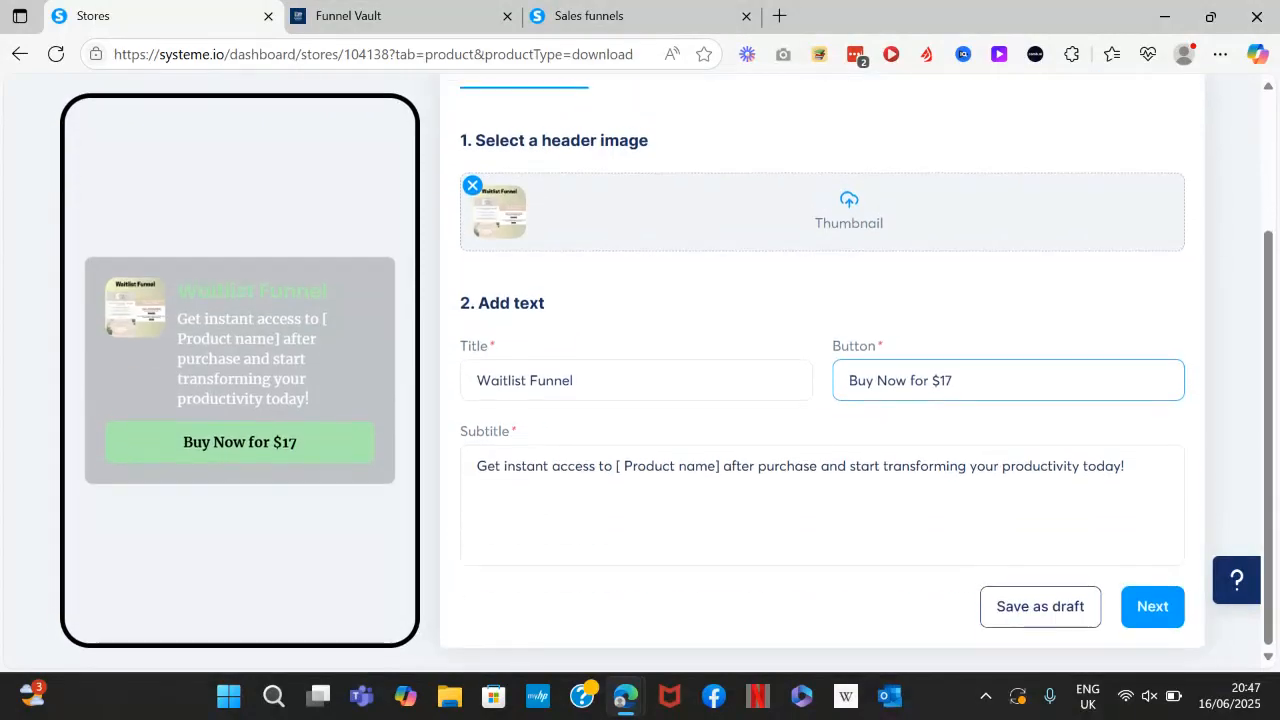
pyautogui.moveTo(1126, 466); pyautogui.dragTo(466, 470)
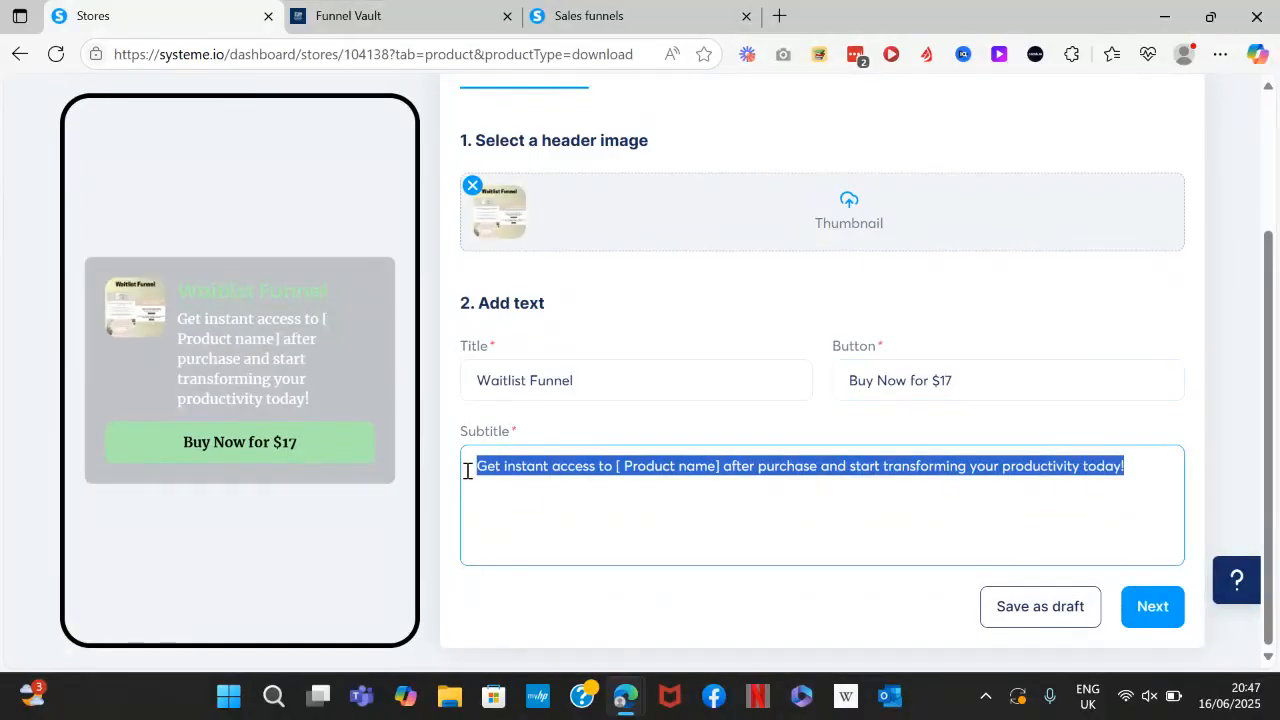
pyautogui.write('Get ')
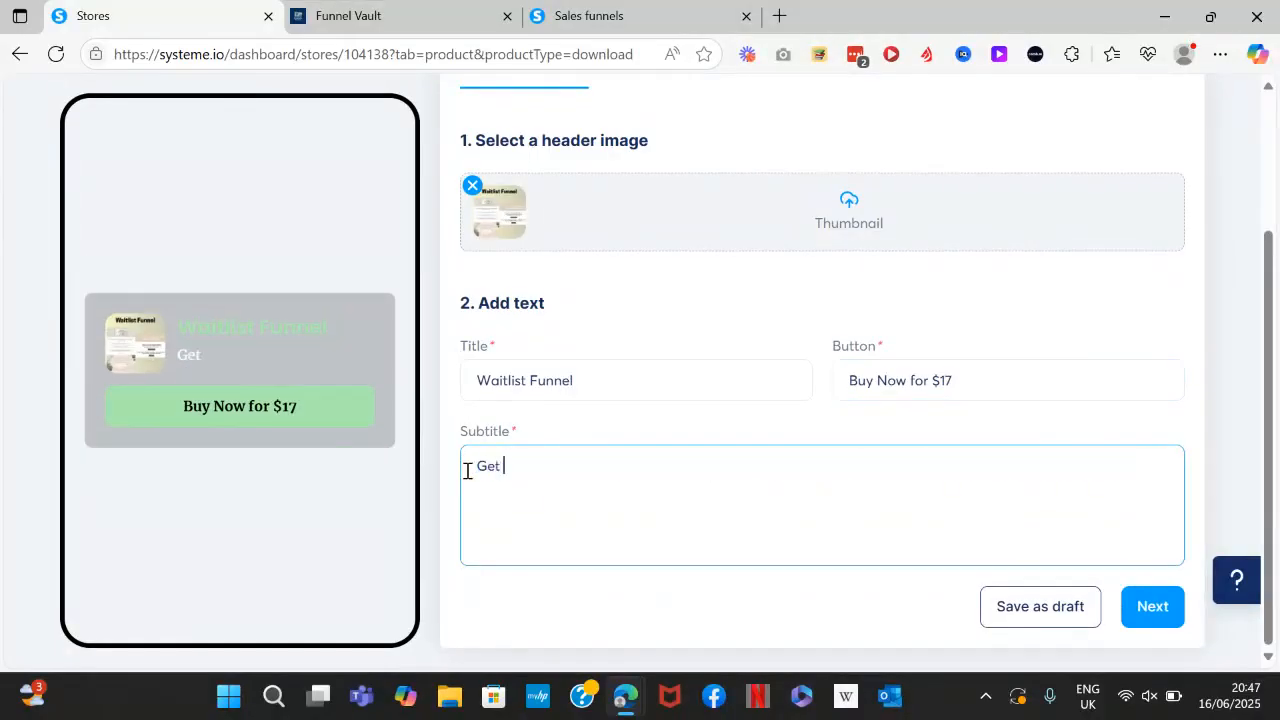
pyautogui.write('Access To The ')
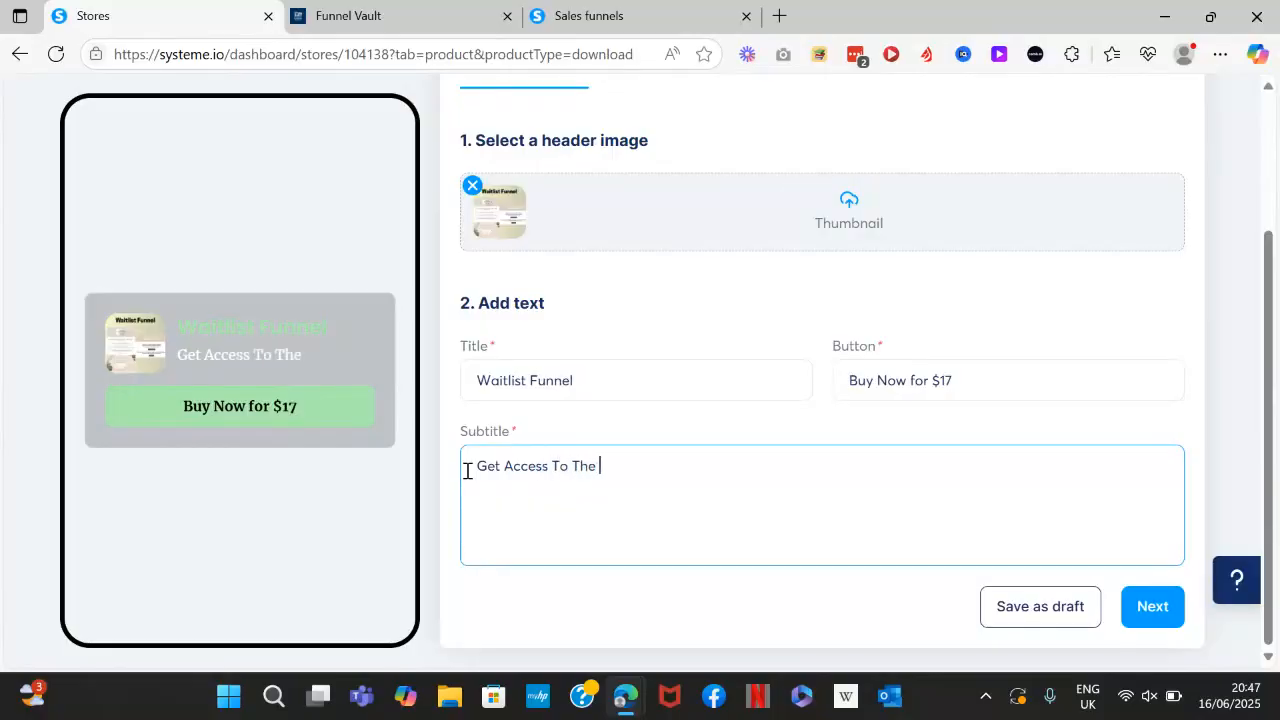
pyautogui.write('Waitlist Funnel and Build Your')
pyautogui.write('Em')
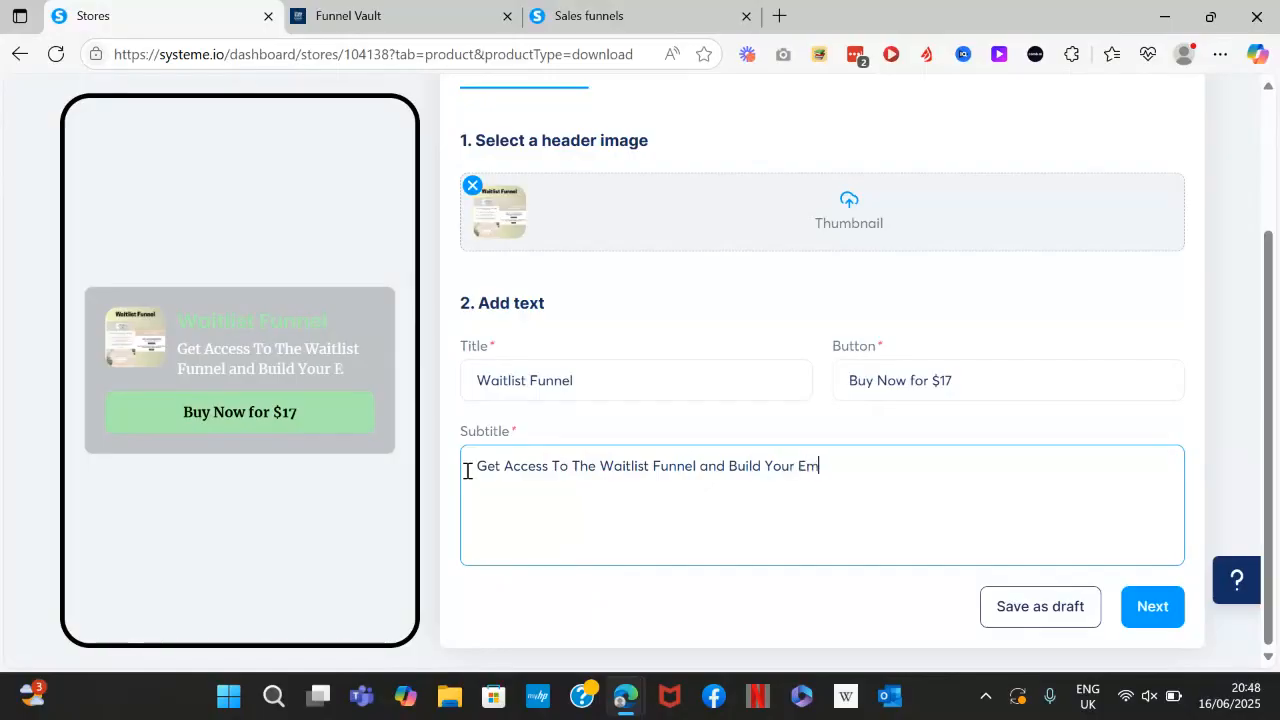
pyautogui.write('ail List Faster,')
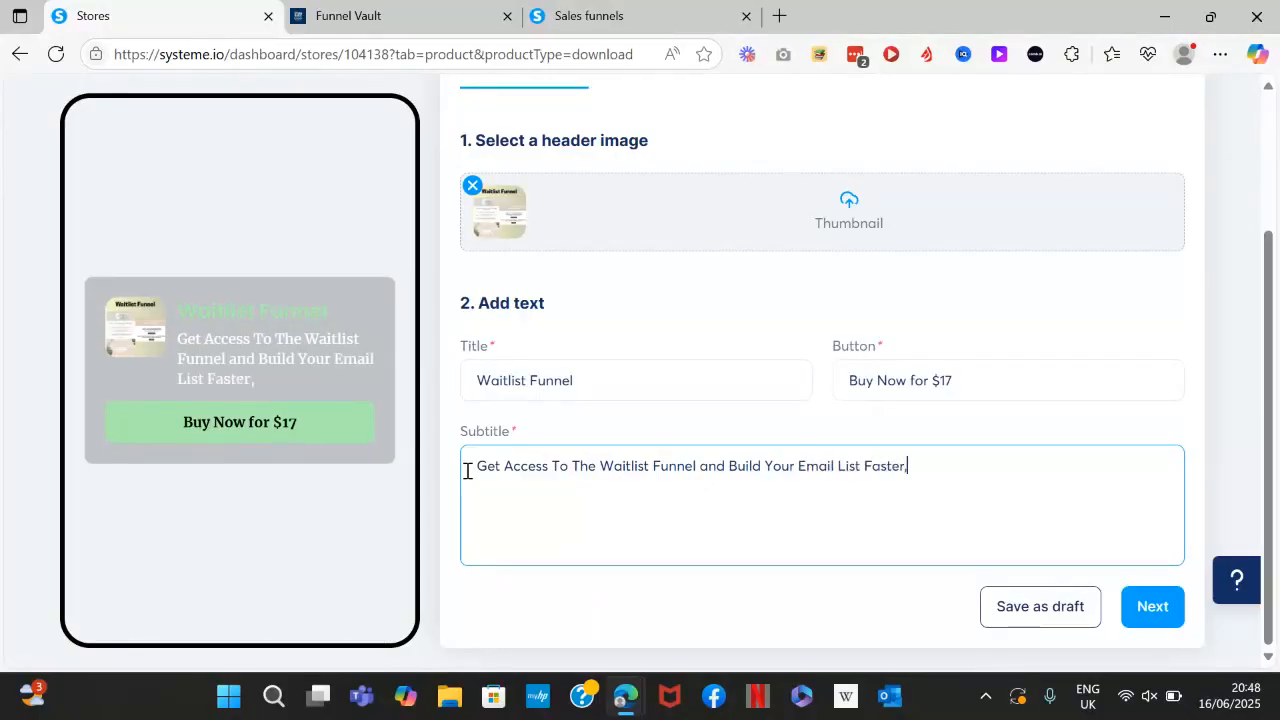
pyautogui.press('BackSpace')
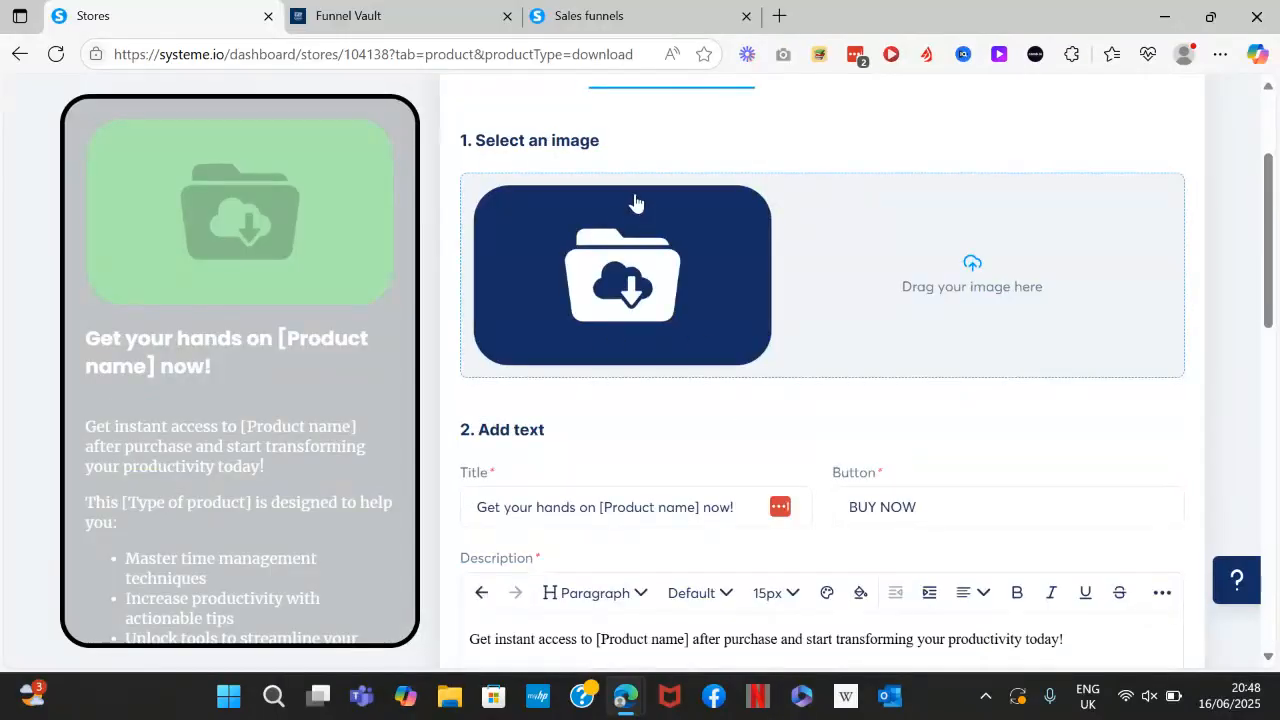
# Browse the file library for a product page image, discarding a wrong pick.
pyautogui.click(620, 286)
pyautogui.scroll(-3, 663, 400)
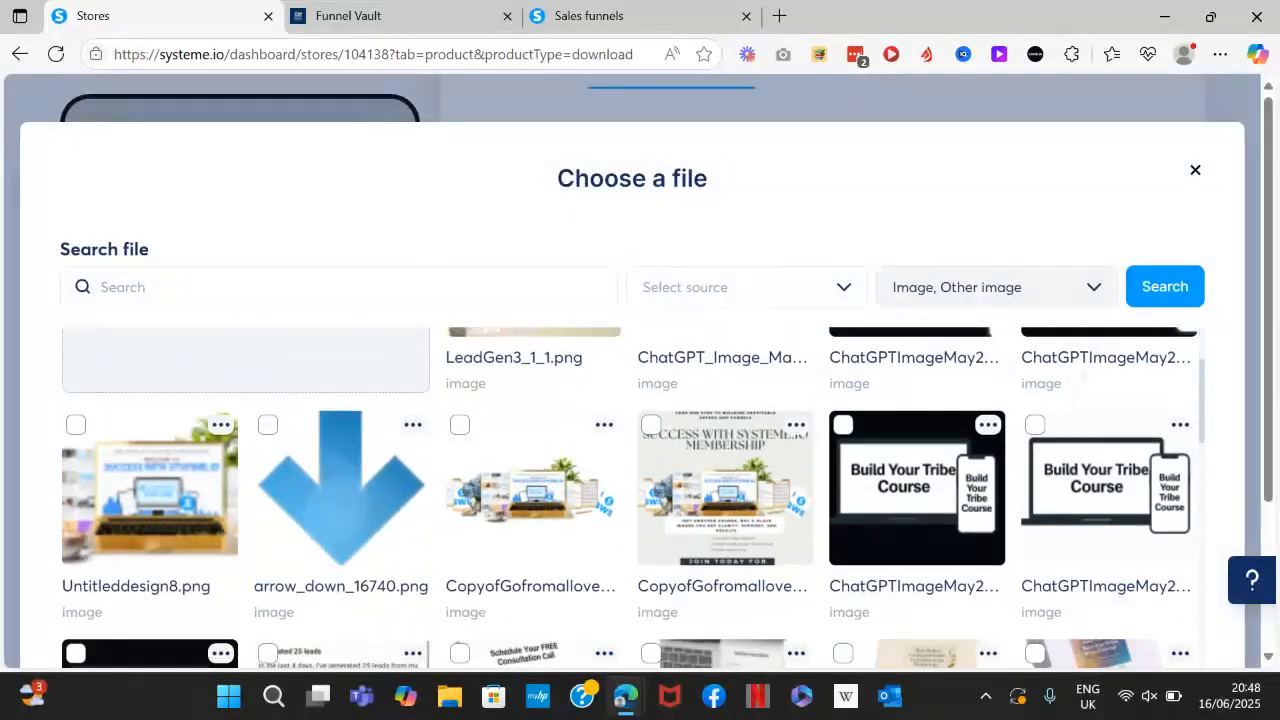
pyautogui.scroll(2, 663, 400)
pyautogui.scroll(-5, 634, 497)
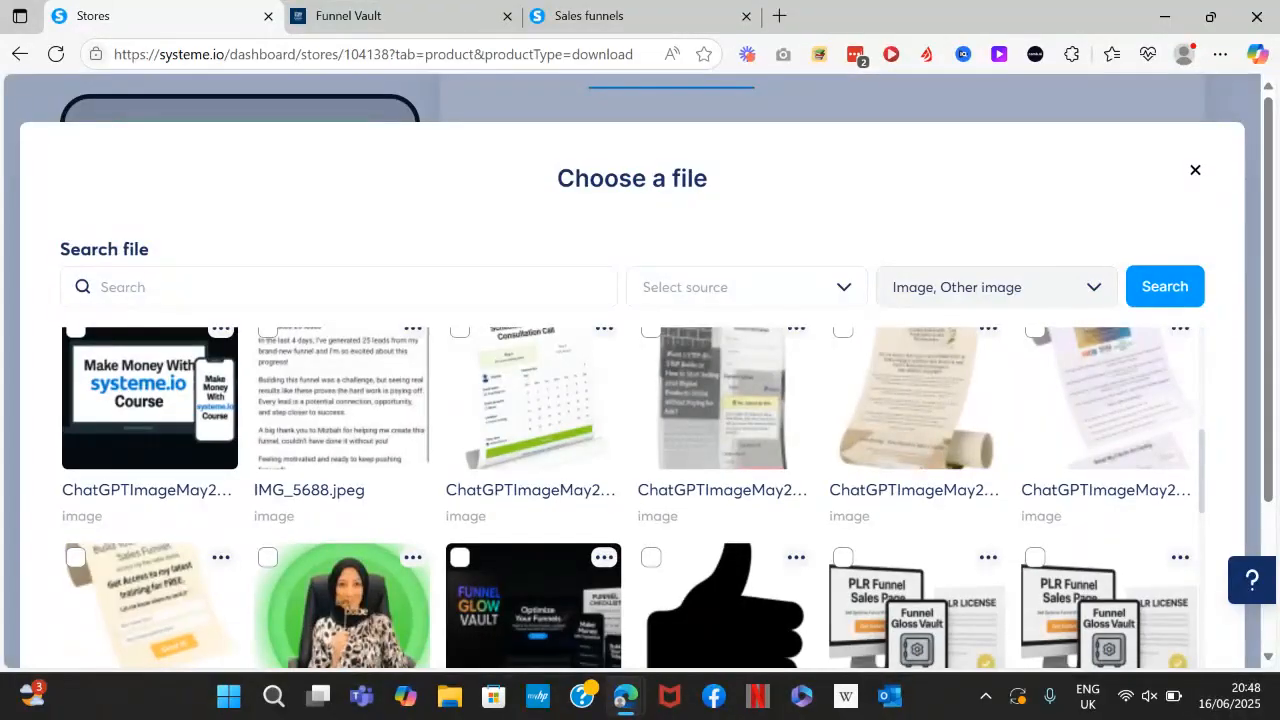
pyautogui.scroll(-3, 1225, 500)
pyautogui.click(1167, 559)
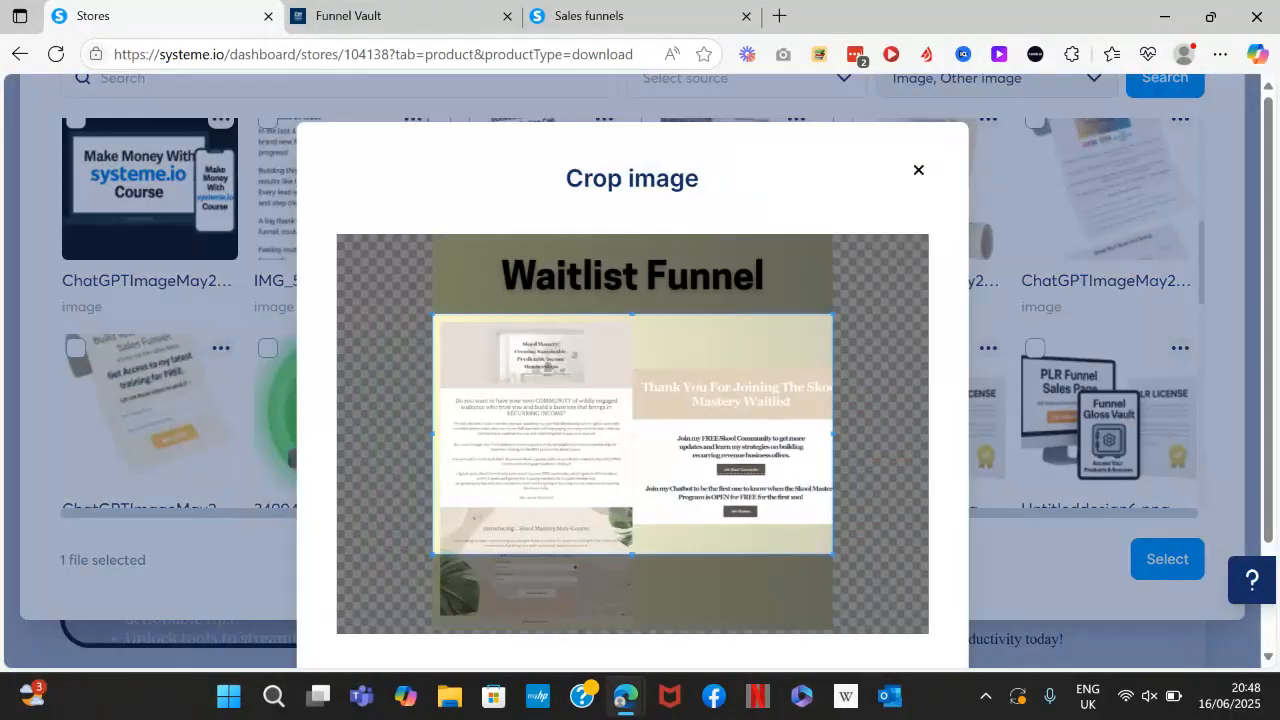
pyautogui.click(918, 170)
pyautogui.scroll(1, 632, 350)
pyautogui.scroll(1, 917, 315)
# Select the scroll-paper mini course image and crop it as the product page image.
pyautogui.click(917, 315)
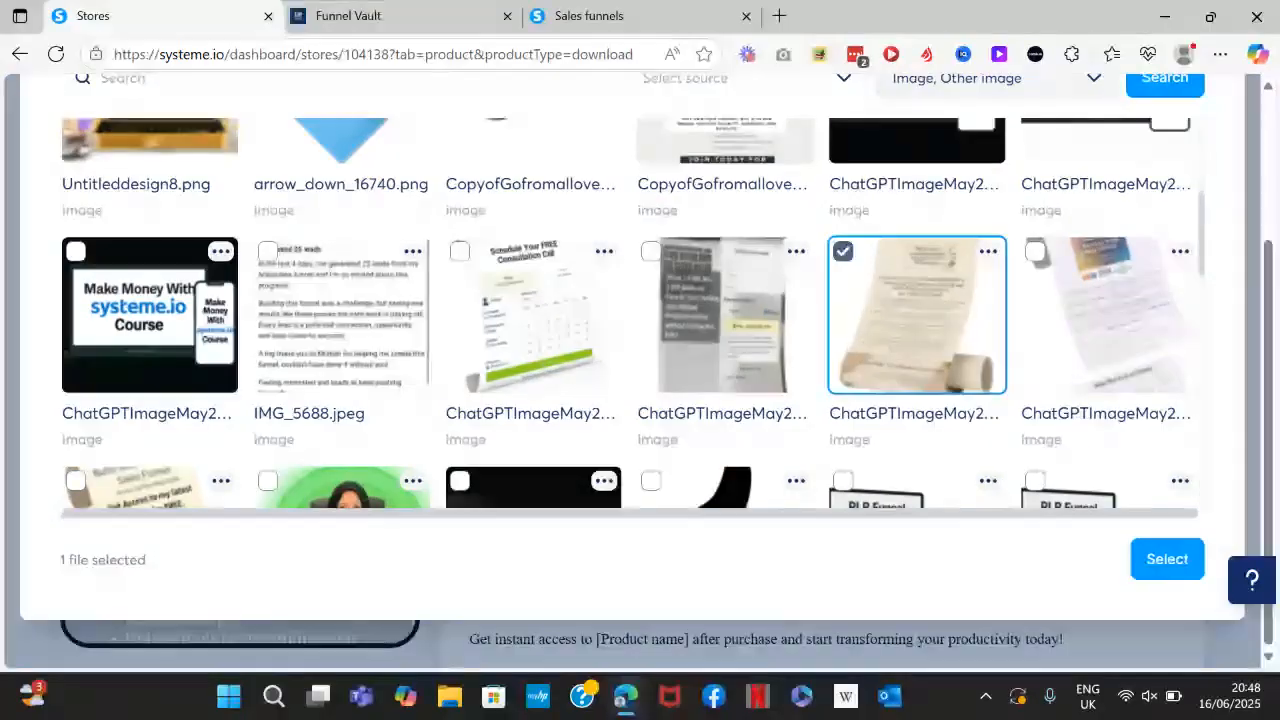
pyautogui.click(1167, 559)
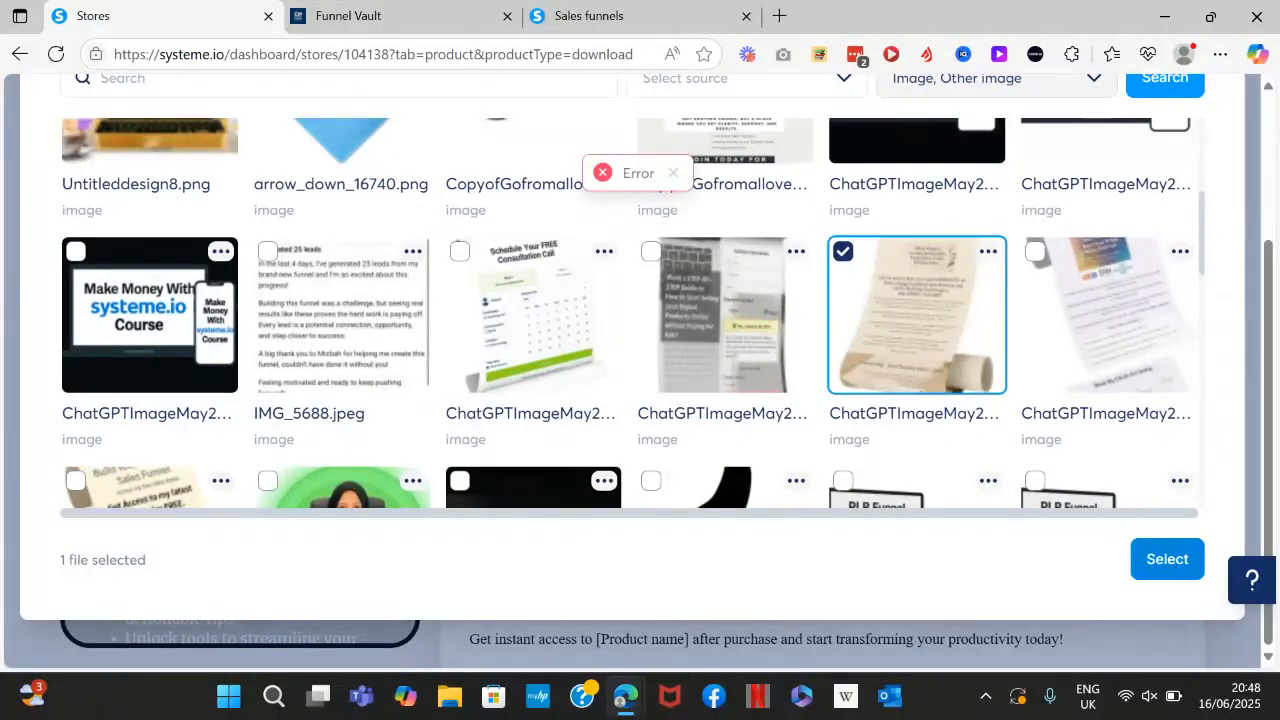
pyautogui.click(1167, 559)
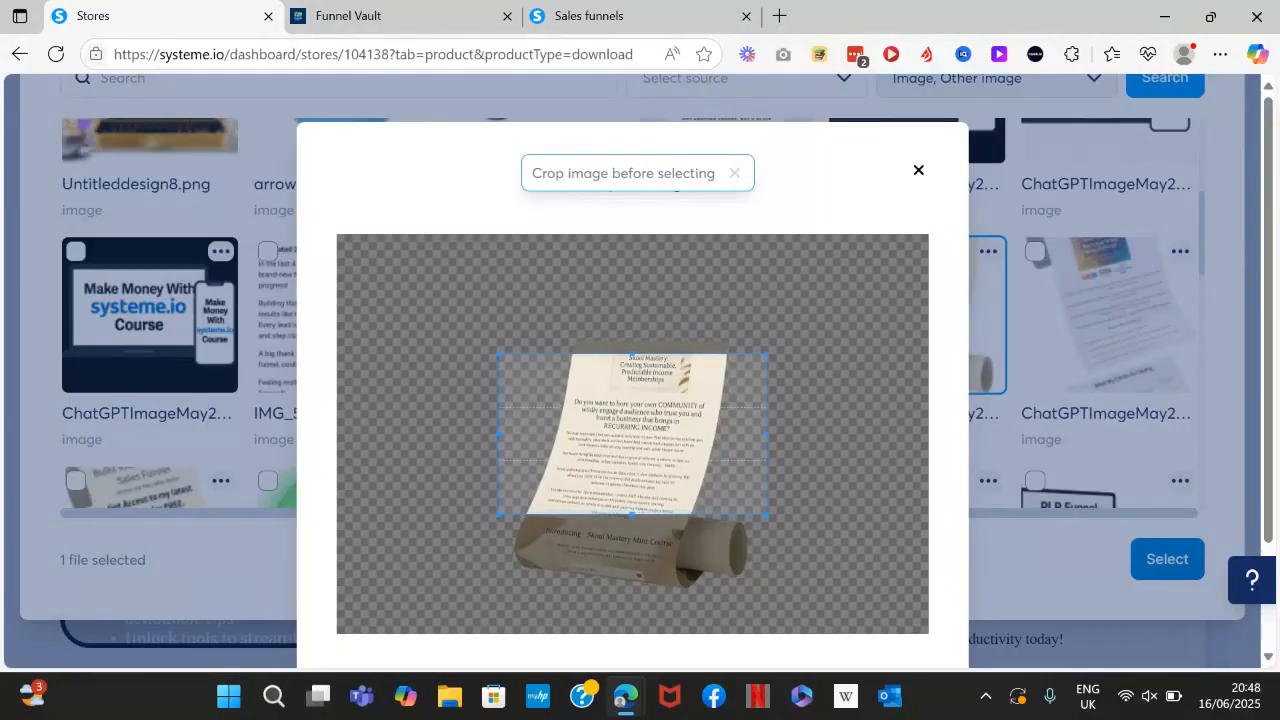
pyautogui.moveTo(632, 475); pyautogui.dragTo(632, 393)
pyautogui.scroll(-2, 632, 400)
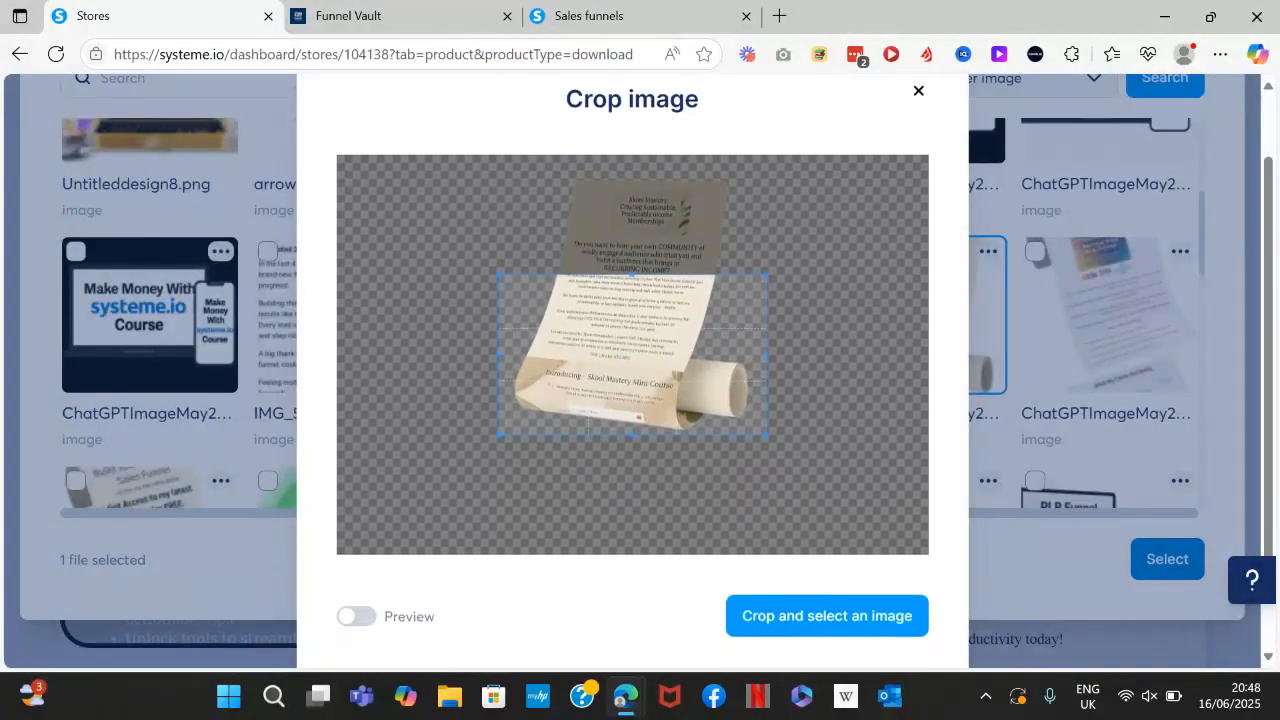
pyautogui.click(827, 598)
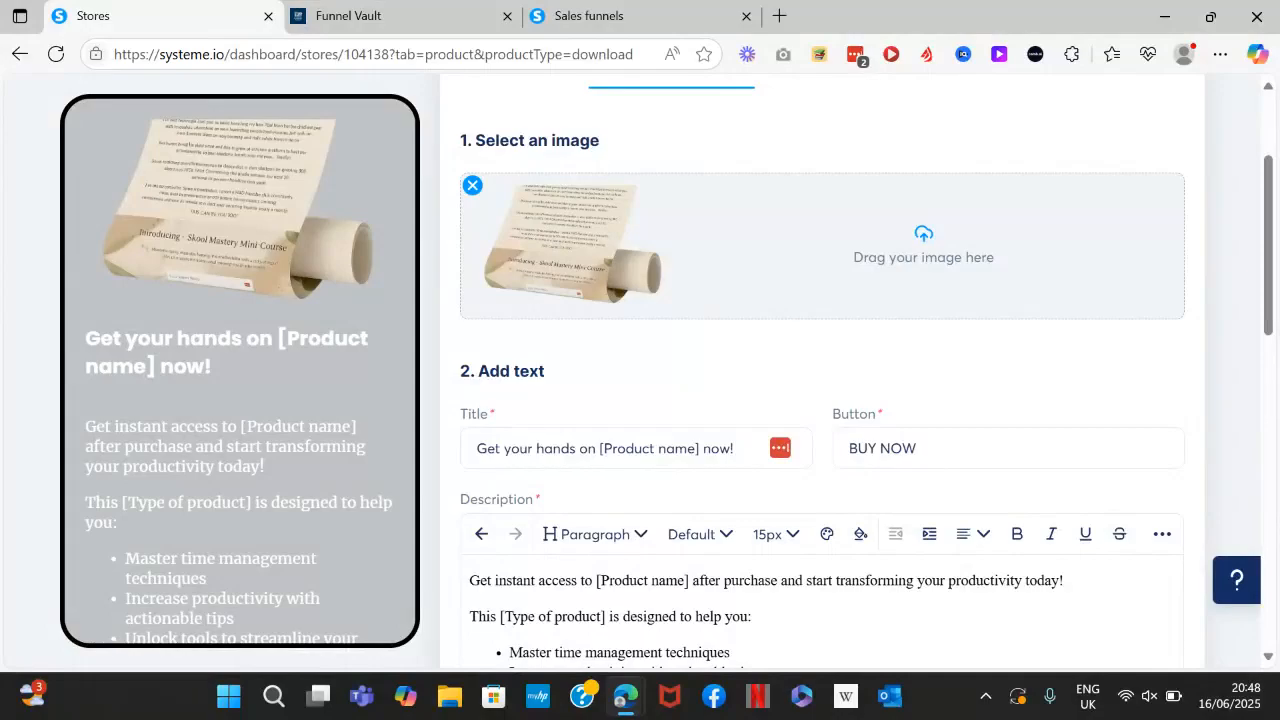
# Replace [Product name] in the product page title with 'Waitlist Funnel'.
pyautogui.scroll(-3, 822, 400)
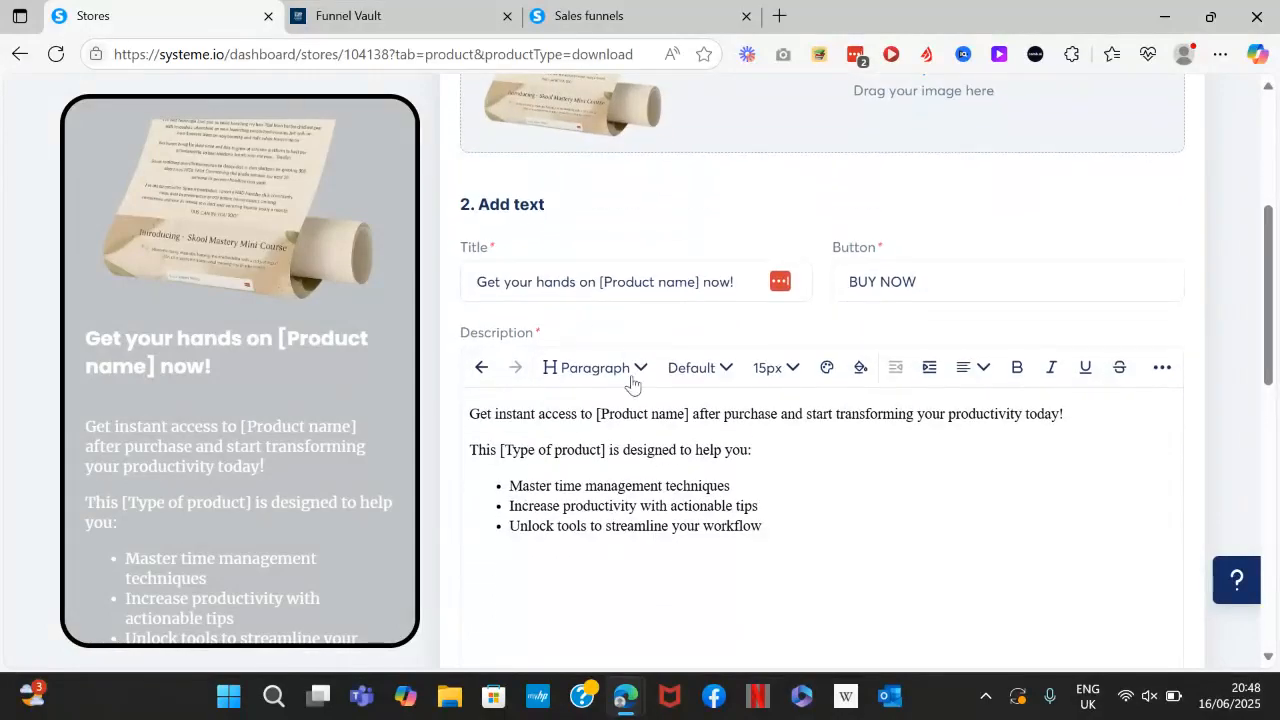
pyautogui.scroll(2, 689, 281)
pyautogui.moveTo(738, 437); pyautogui.dragTo(481, 433)
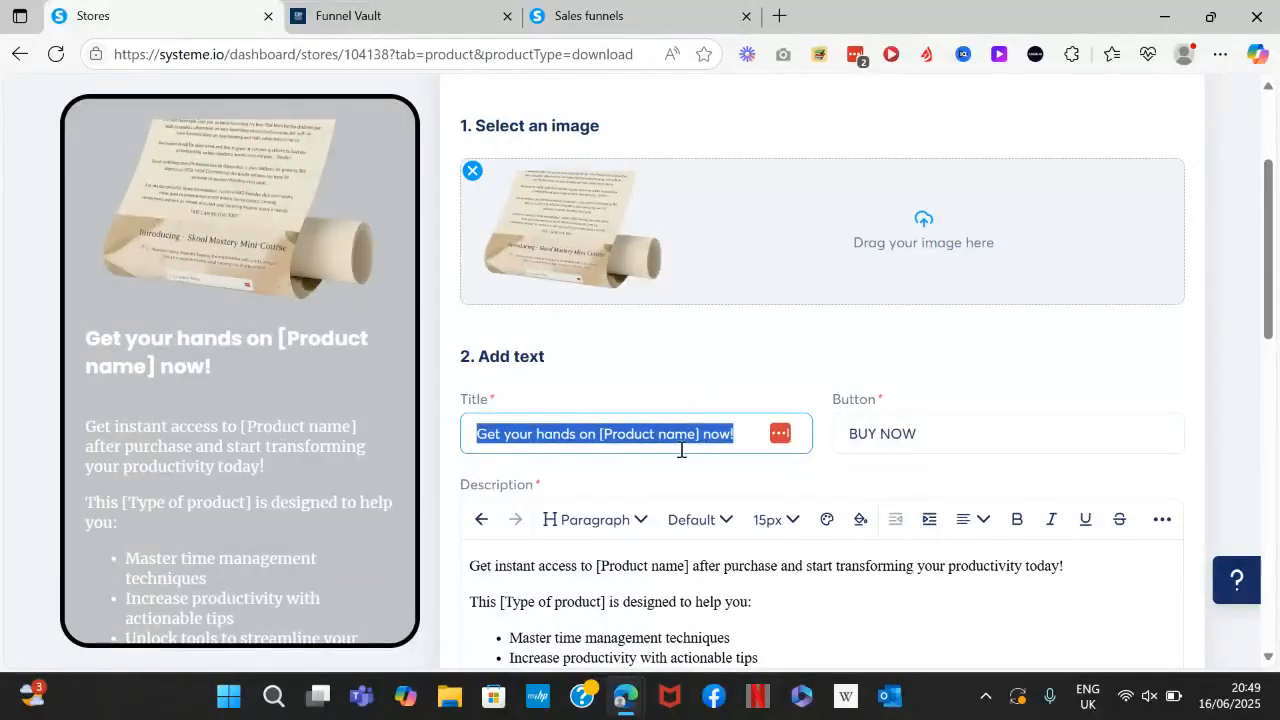
pyautogui.click(726, 433)
pyautogui.moveTo(703, 433); pyautogui.dragTo(595, 433)
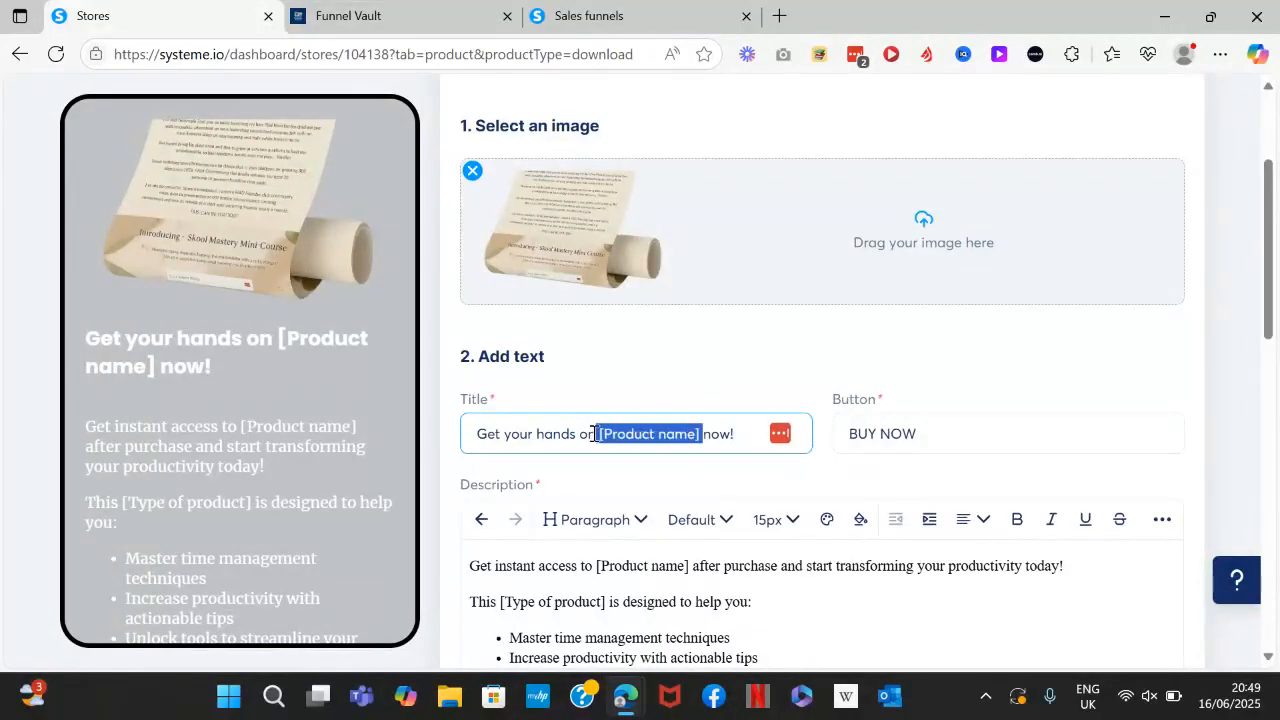
pyautogui.press('BackSpace')
pyautogui.write('Wa')
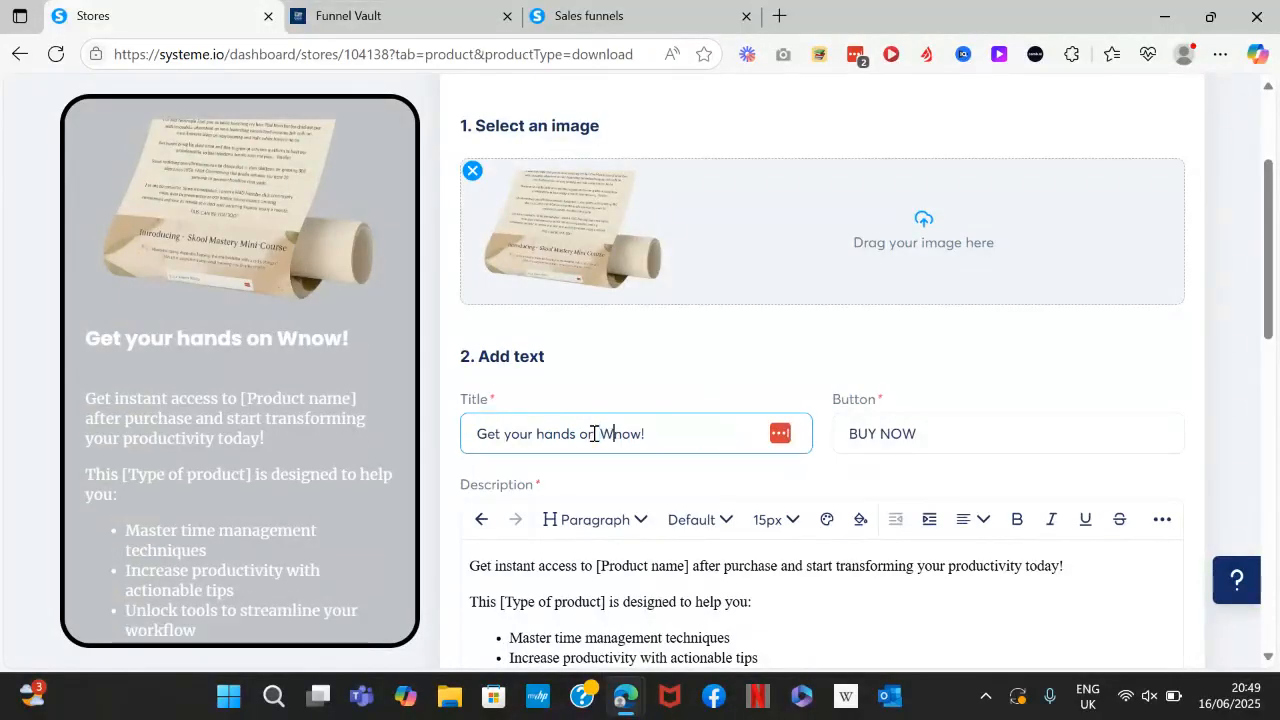
pyautogui.write('itlist Funnel')
# Append 'for $17' to the buy button and select the description's [Product name] placeholder.
pyautogui.click(975, 423)
pyautogui.write('for $17')
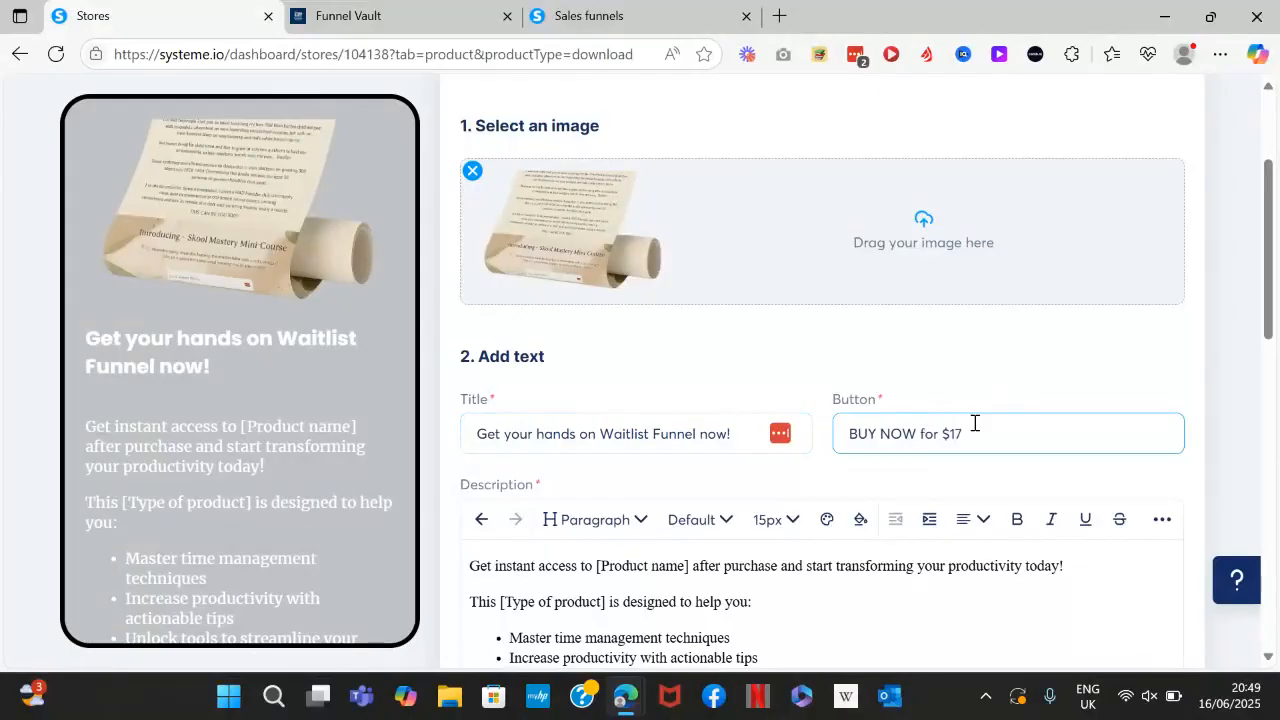
pyautogui.scroll(-2, 975, 423)
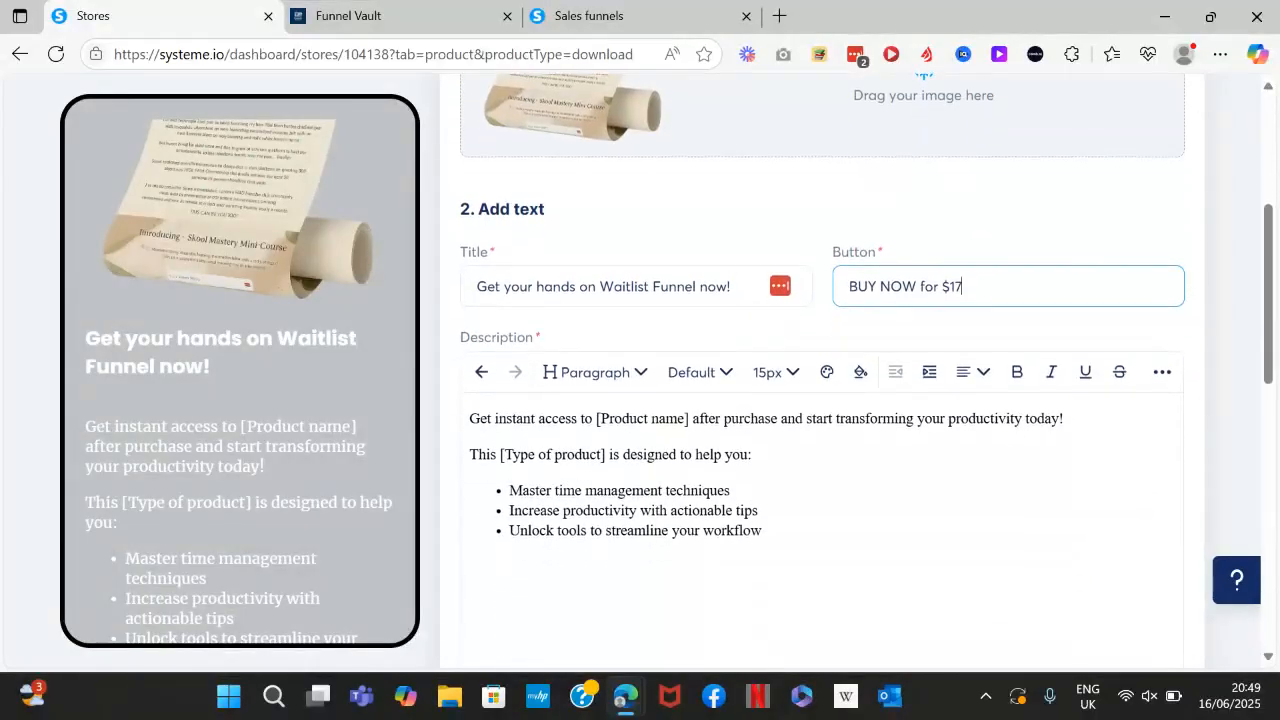
pyautogui.moveTo(688, 418); pyautogui.dragTo(596, 420)
# Reword the description's first line for the Waitlist Funnel TODAY, replacing [Type of product] with 'Funnel'.
pyautogui.write('the Wa')
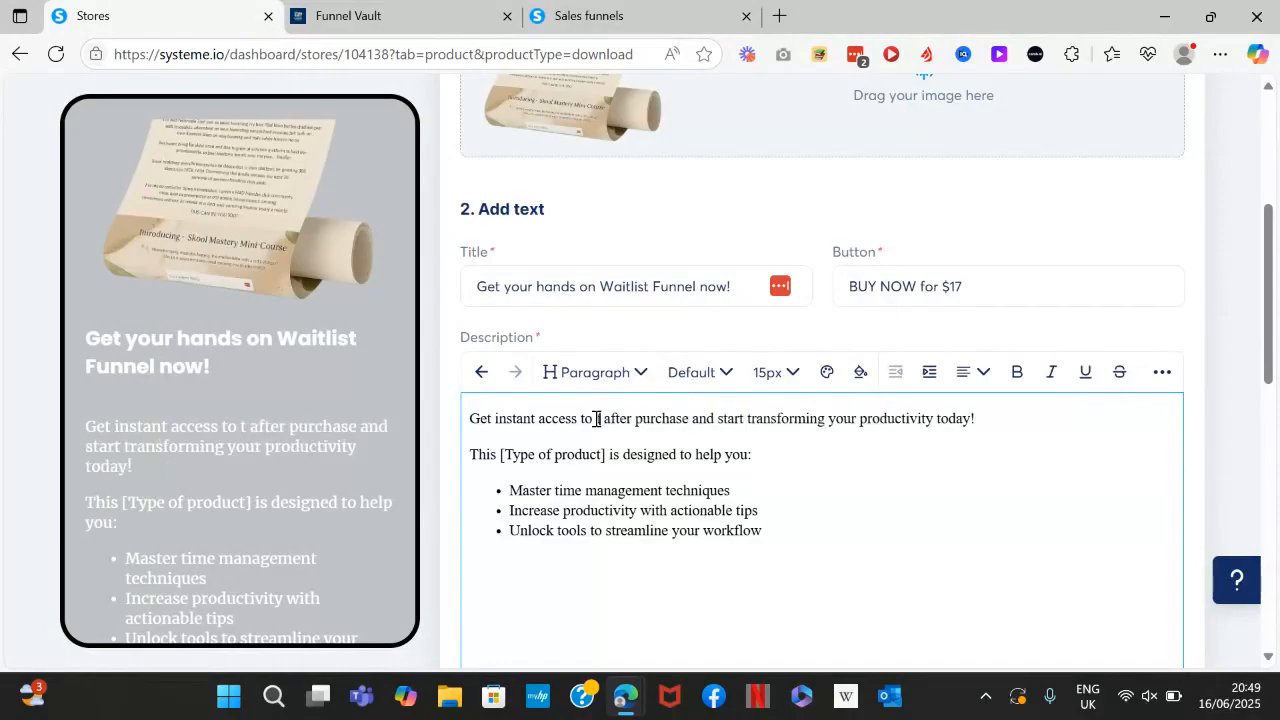
pyautogui.write('itlist Fu')
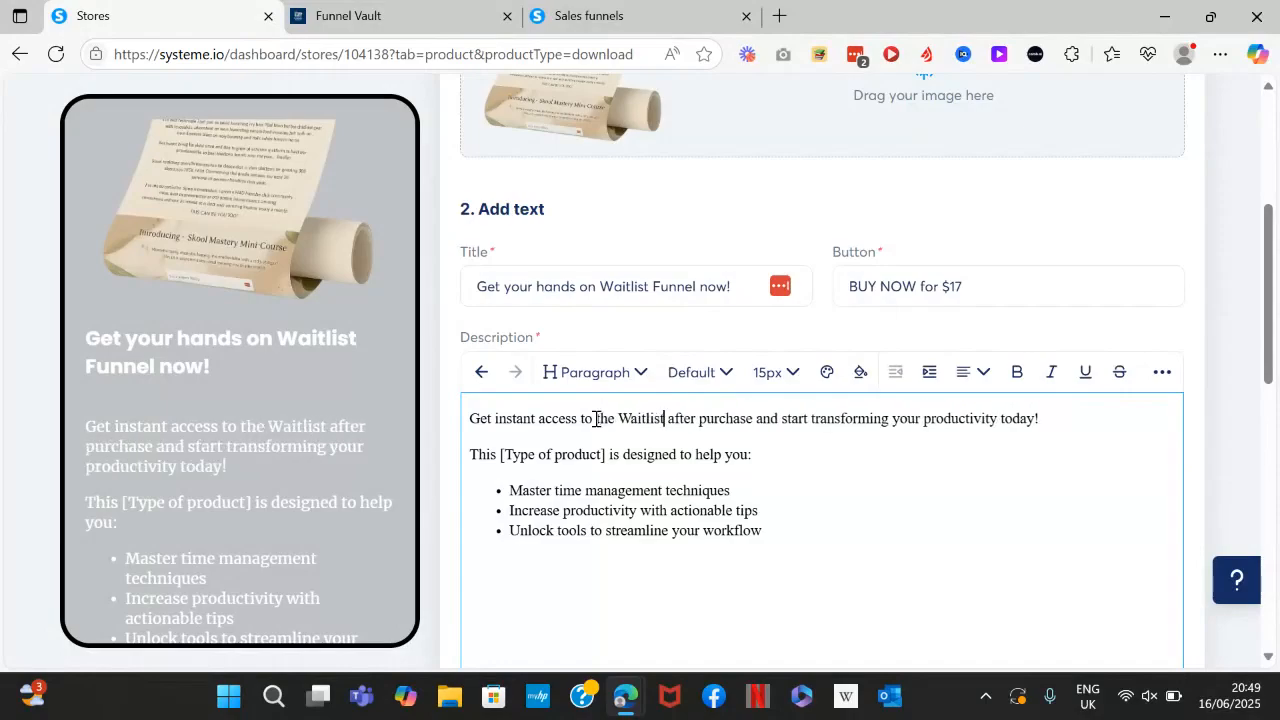
pyautogui.write('nnel')
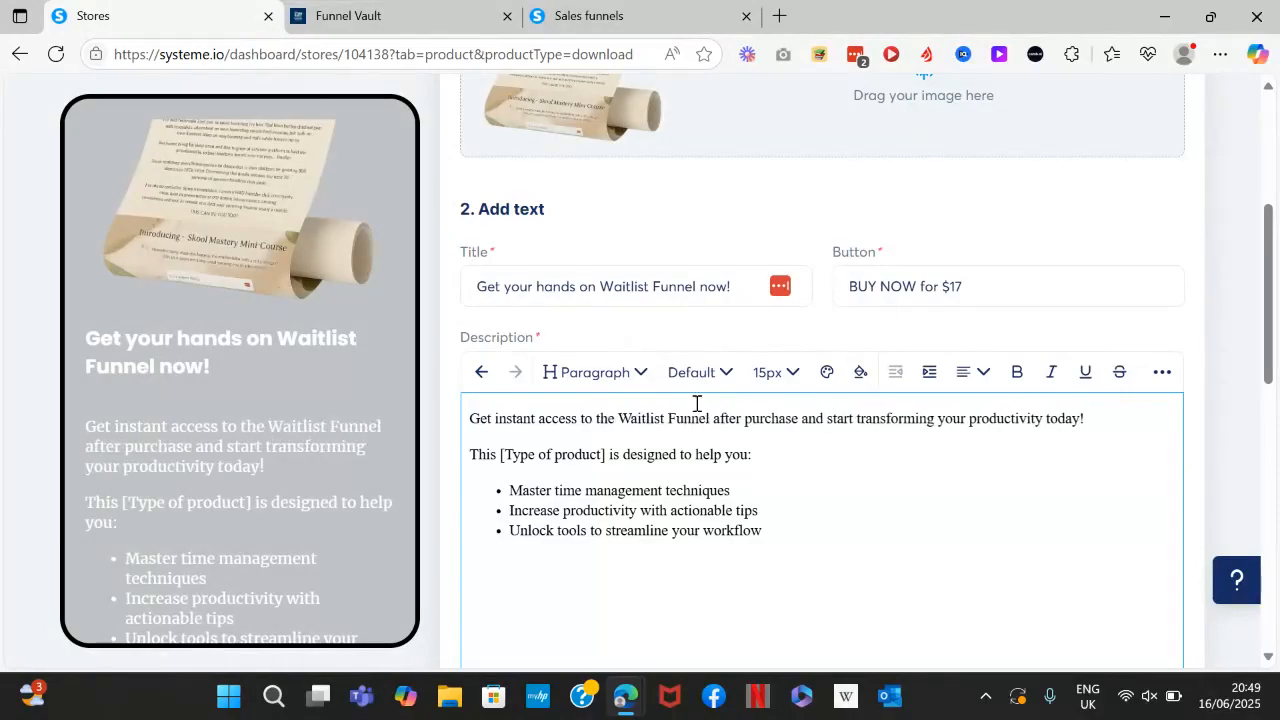
pyautogui.hotkey('shift', 'End')
pyautogui.press('Delete')
pyautogui.write('TODAY')
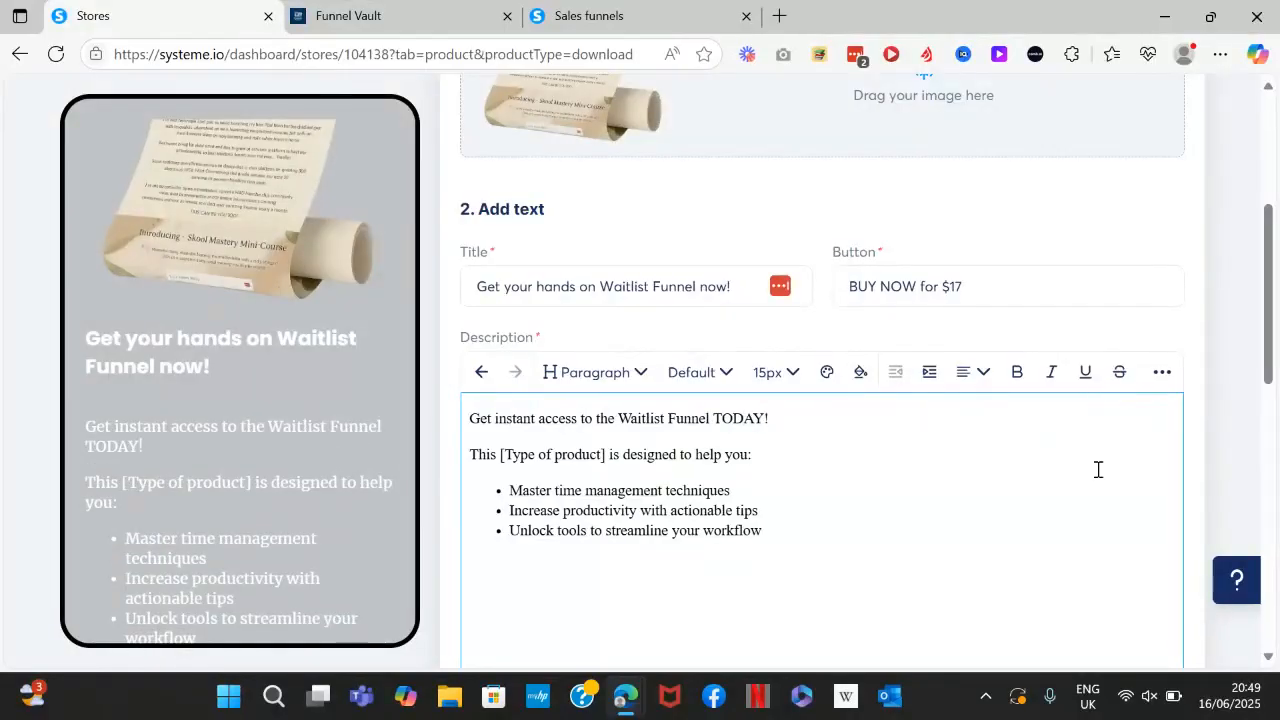
pyautogui.moveTo(613, 455); pyautogui.dragTo(498, 455)
pyautogui.press('BackSpace')
pyautogui.write('Funnel')
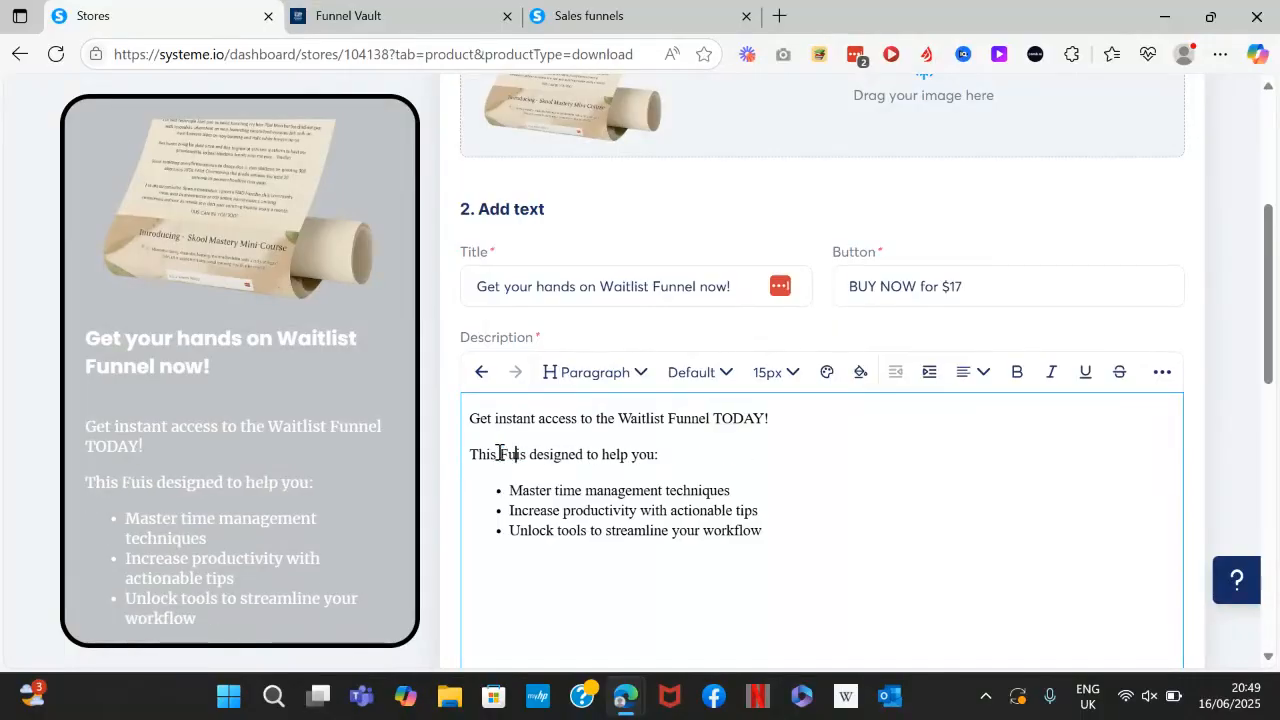
# Rewrite the bullets: Build Your Email List, Get people interested in an offer, Launch to an audience ready to buy.
pyautogui.moveTo(757, 488); pyautogui.dragTo(509, 490)
pyautogui.write('Build')
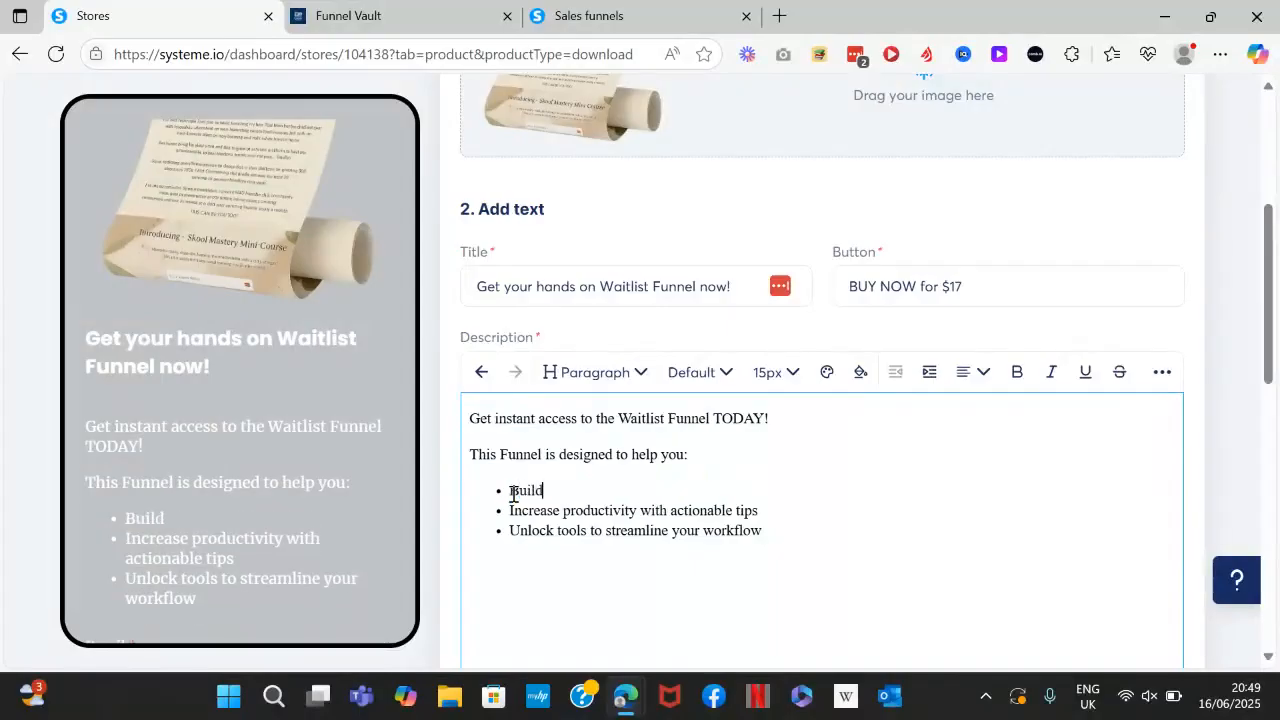
pyautogui.write(' Your Email List')
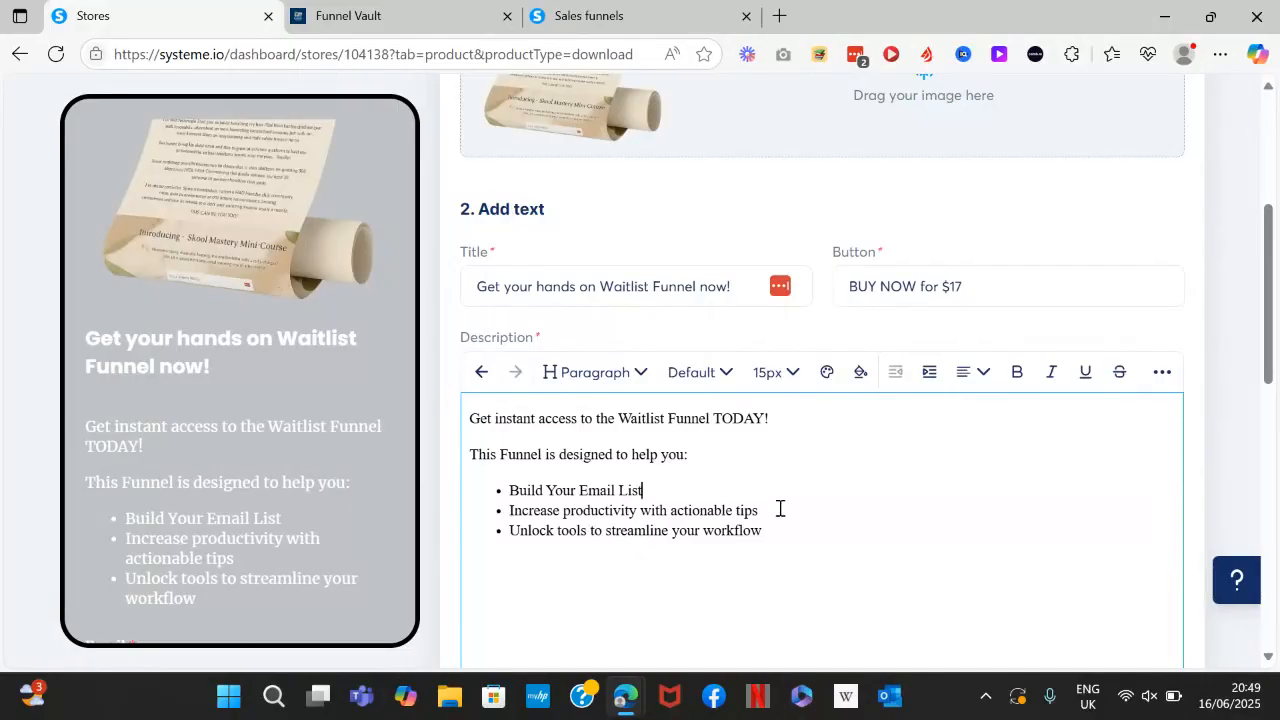
pyautogui.moveTo(778, 510); pyautogui.dragTo(507, 518)
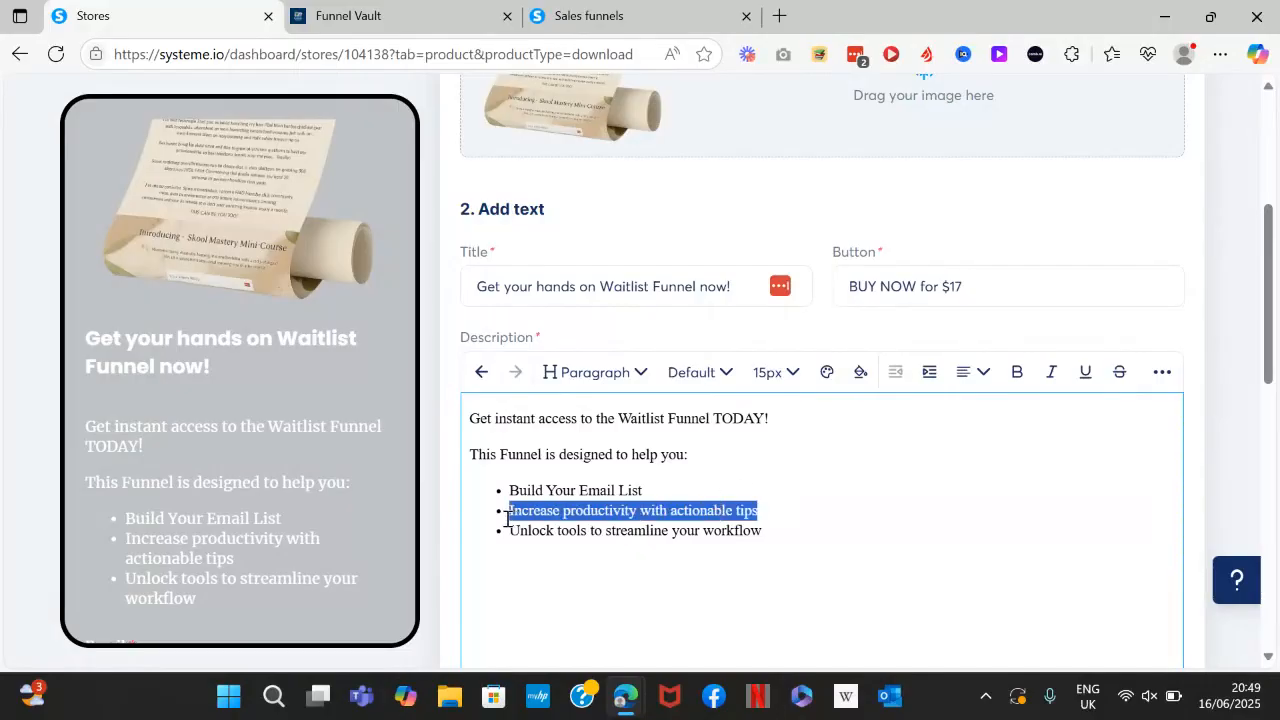
pyautogui.write('Get people interested in a n offer')
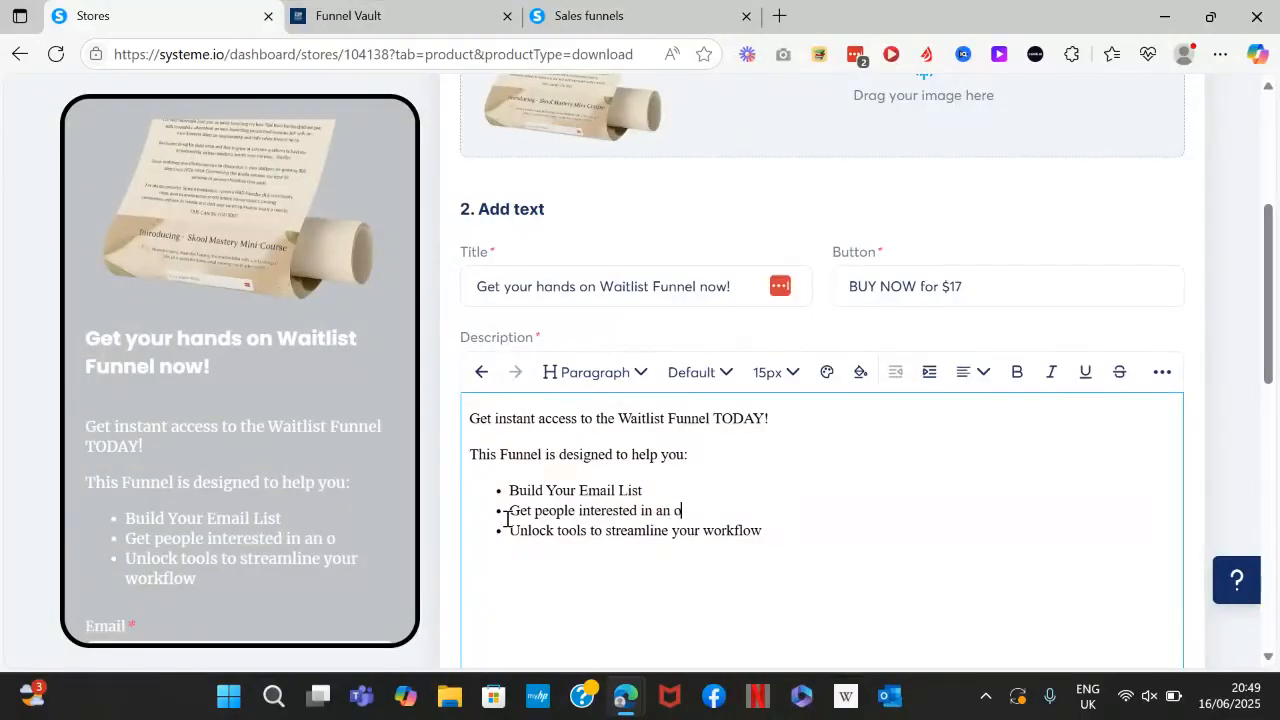
pyautogui.tripleClick(503, 551)
pyautogui.write('Launc')
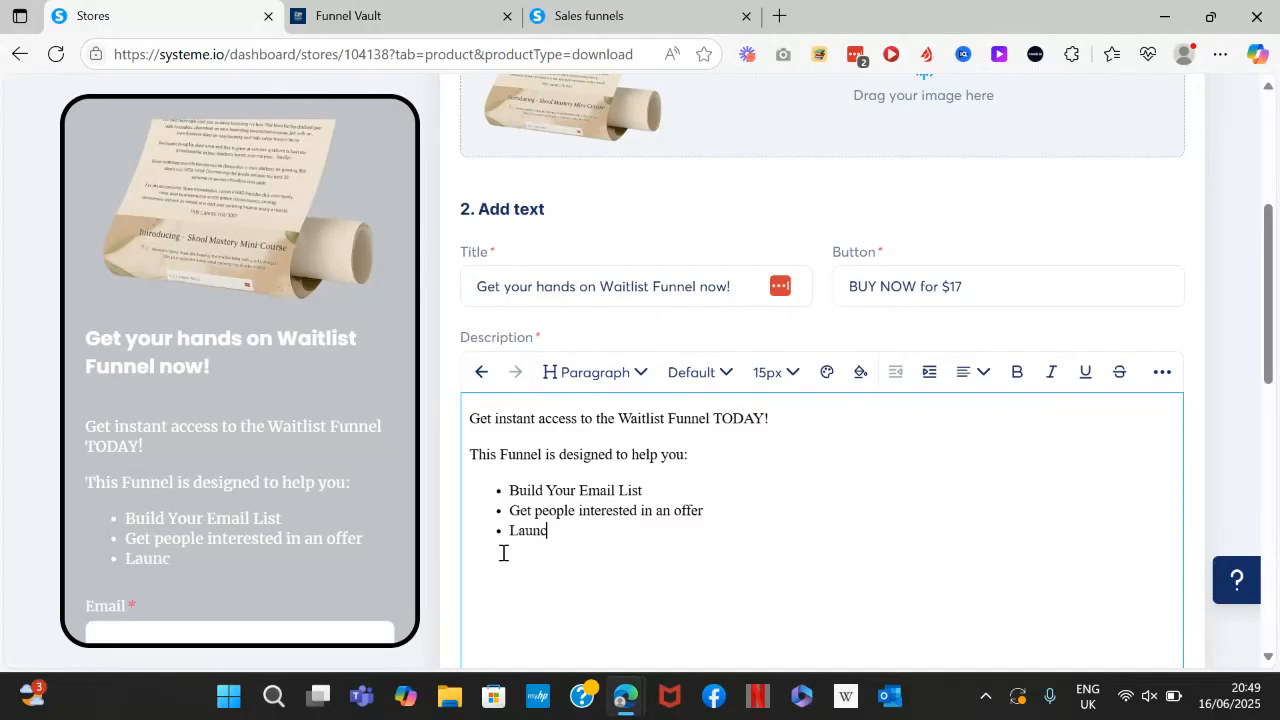
pyautogui.write('h to an audience ')
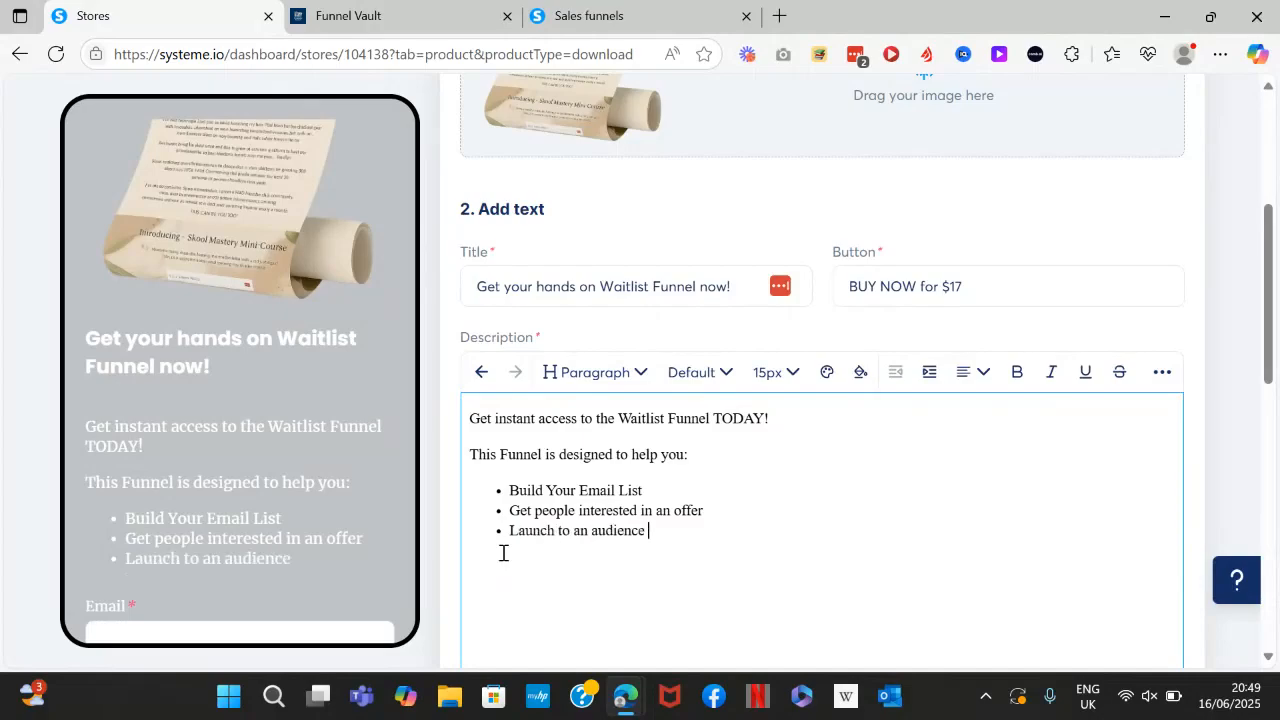
pyautogui.write('who is read')
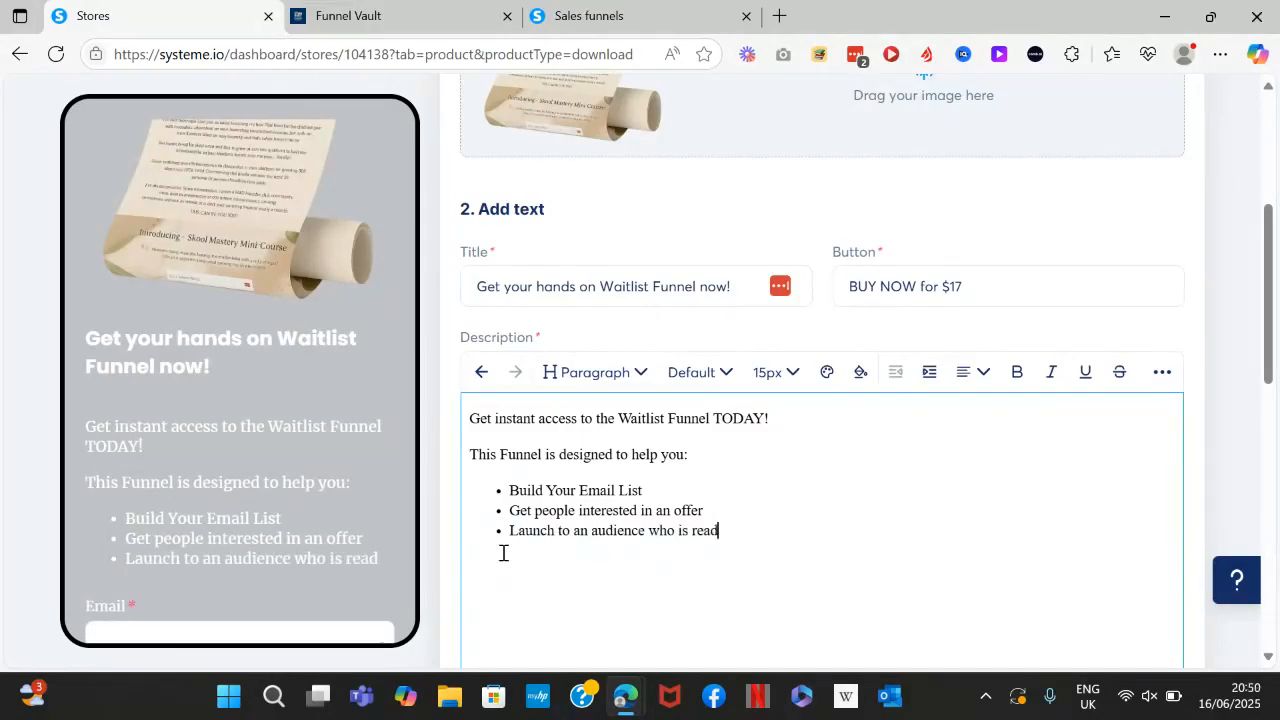
pyautogui.write('y to buy')
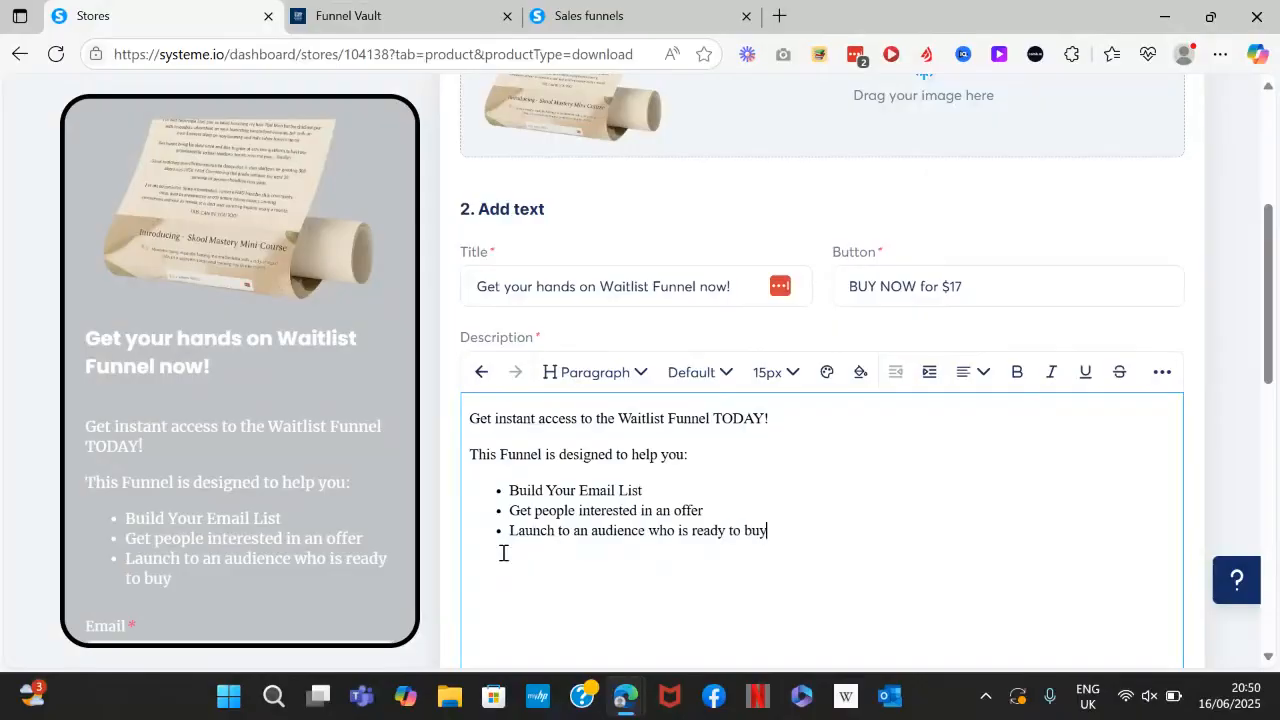
pyautogui.write(' your offer')
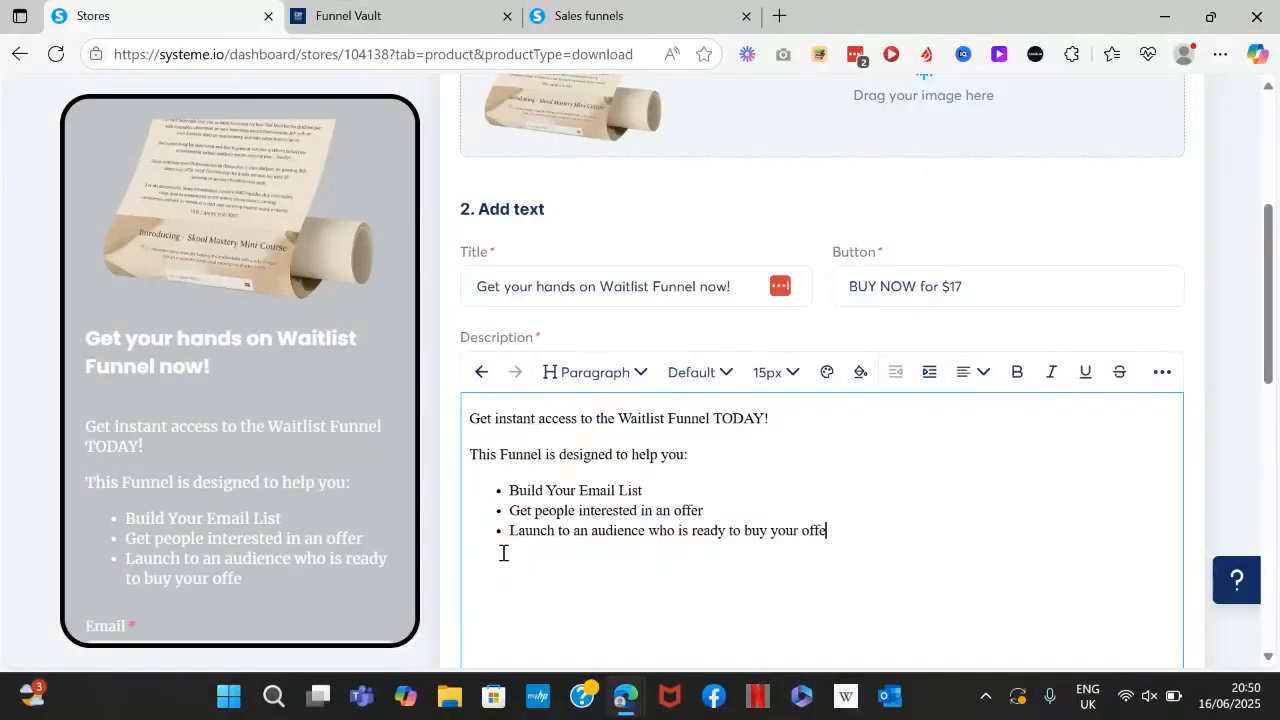
# Add an optional Phone number field to the Collect info checkout form.
pyautogui.scroll(-3, 503, 553)
pyautogui.scroll(-2, 820, 400)
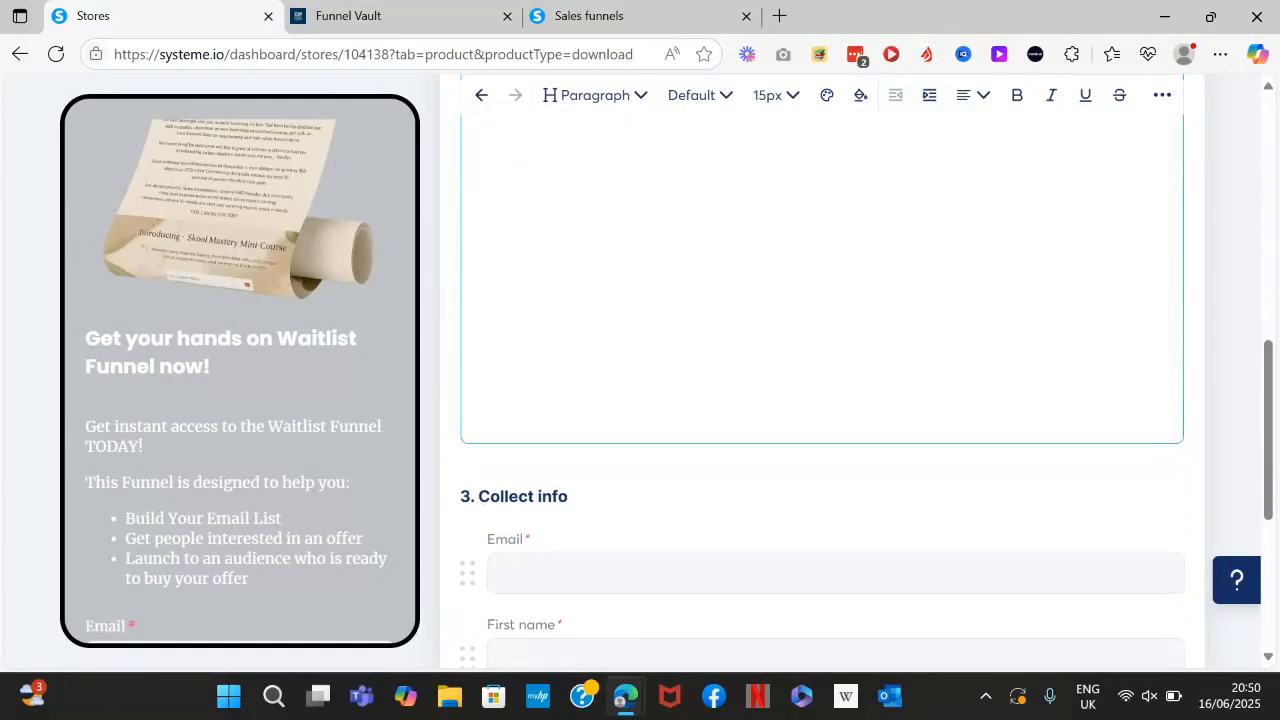
pyautogui.scroll(3, 820, 400)
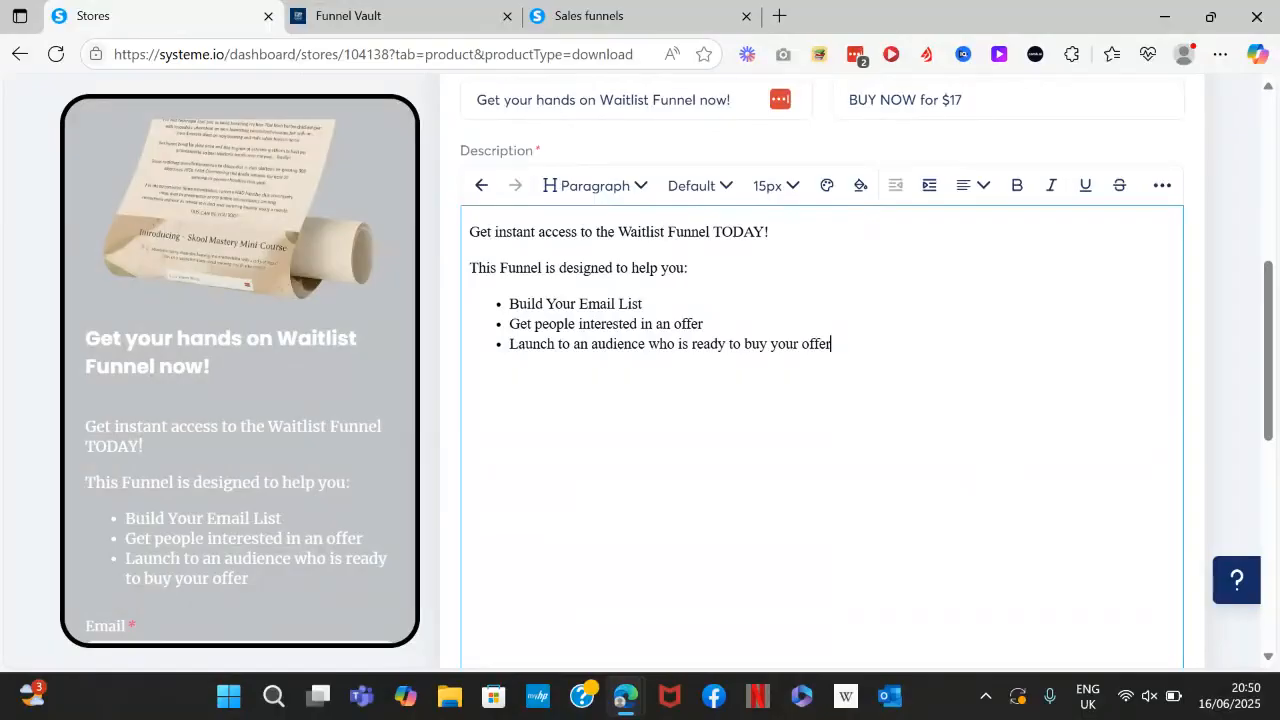
pyautogui.scroll(-4, 820, 400)
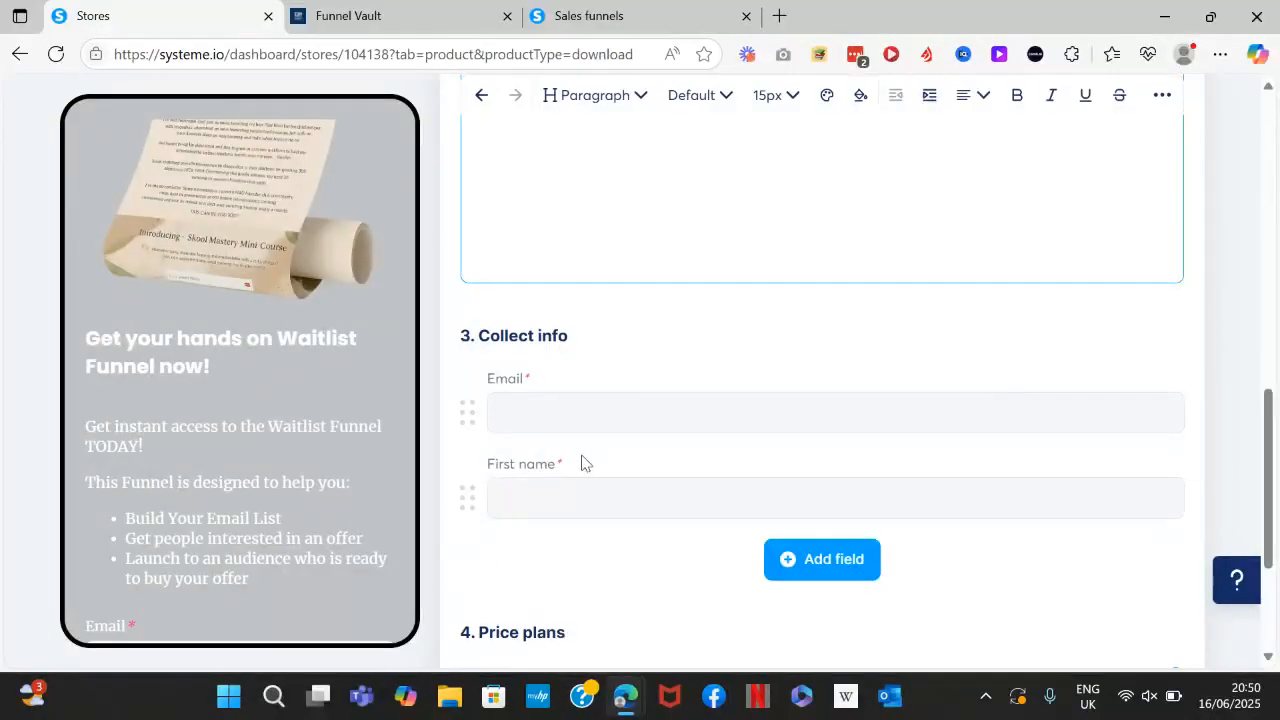
pyautogui.click(840, 559)
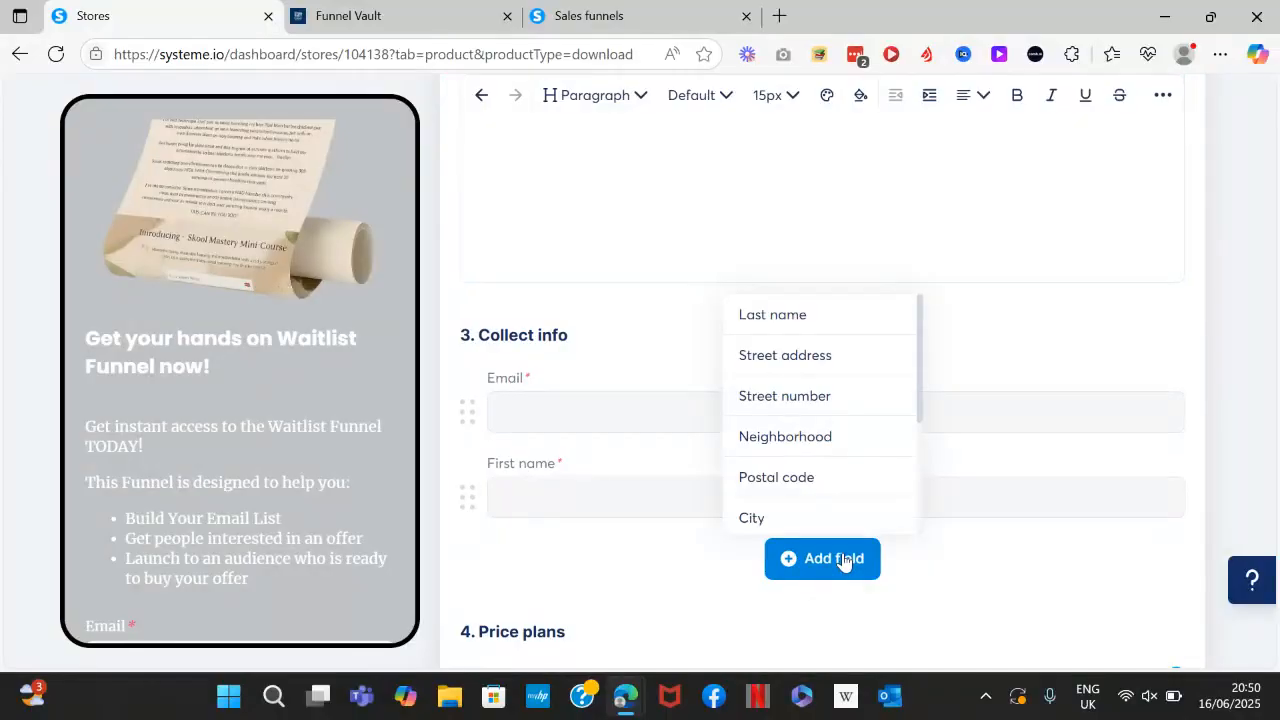
pyautogui.scroll(-2, 894, 409)
pyautogui.scroll(-1, 827, 413)
pyautogui.click(785, 433)
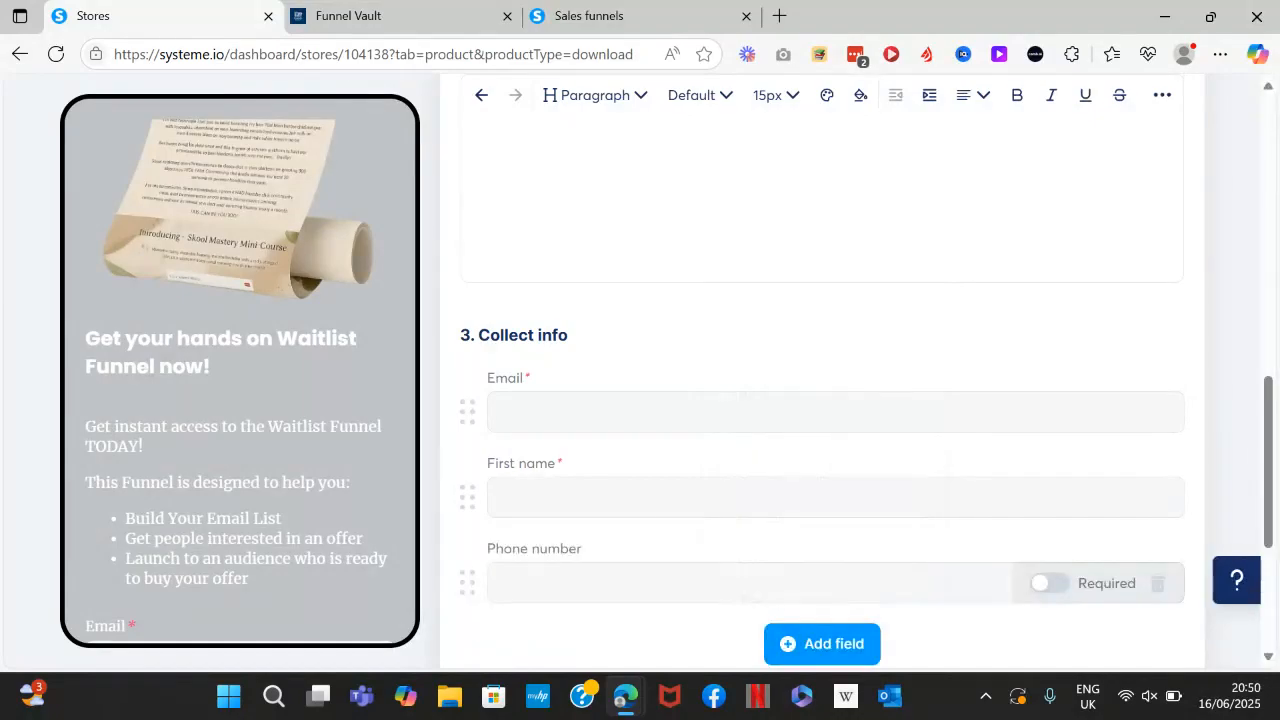
# Scroll down and start adding a price plan to the product.
pyautogui.scroll(-1, 822, 420)
pyautogui.scroll(-1, 822, 420)
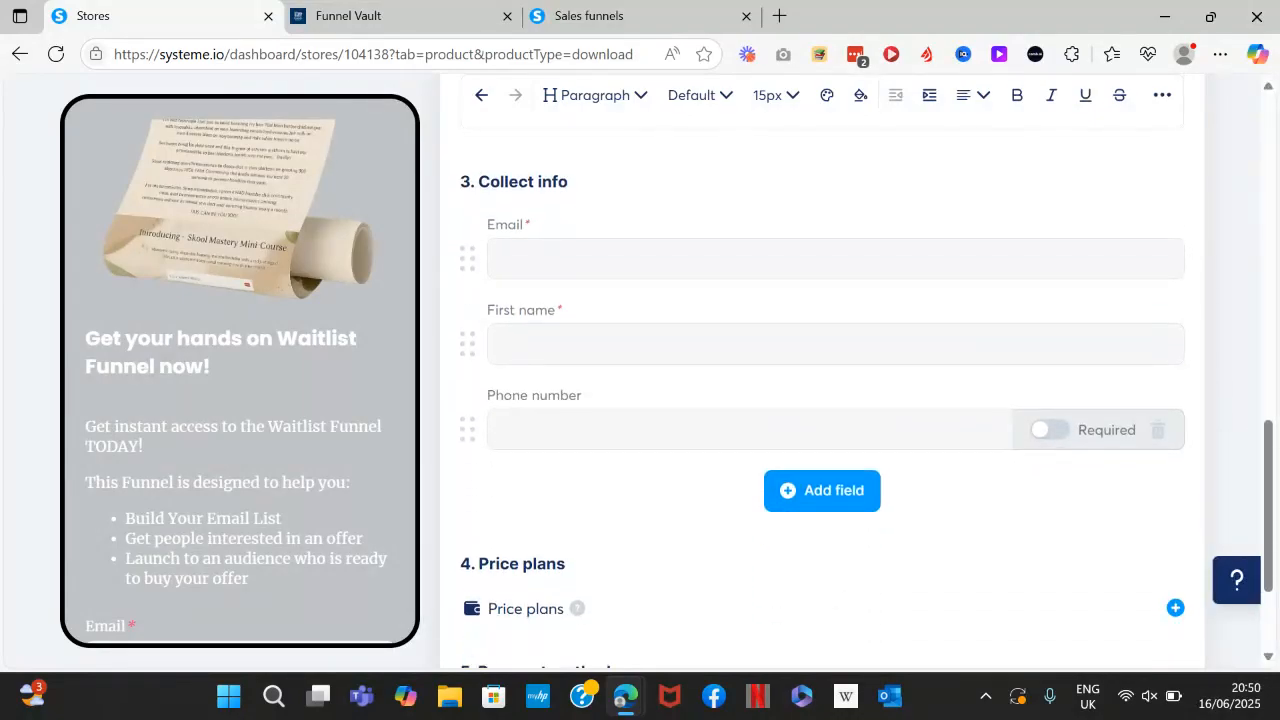
pyautogui.scroll(-1, 822, 420)
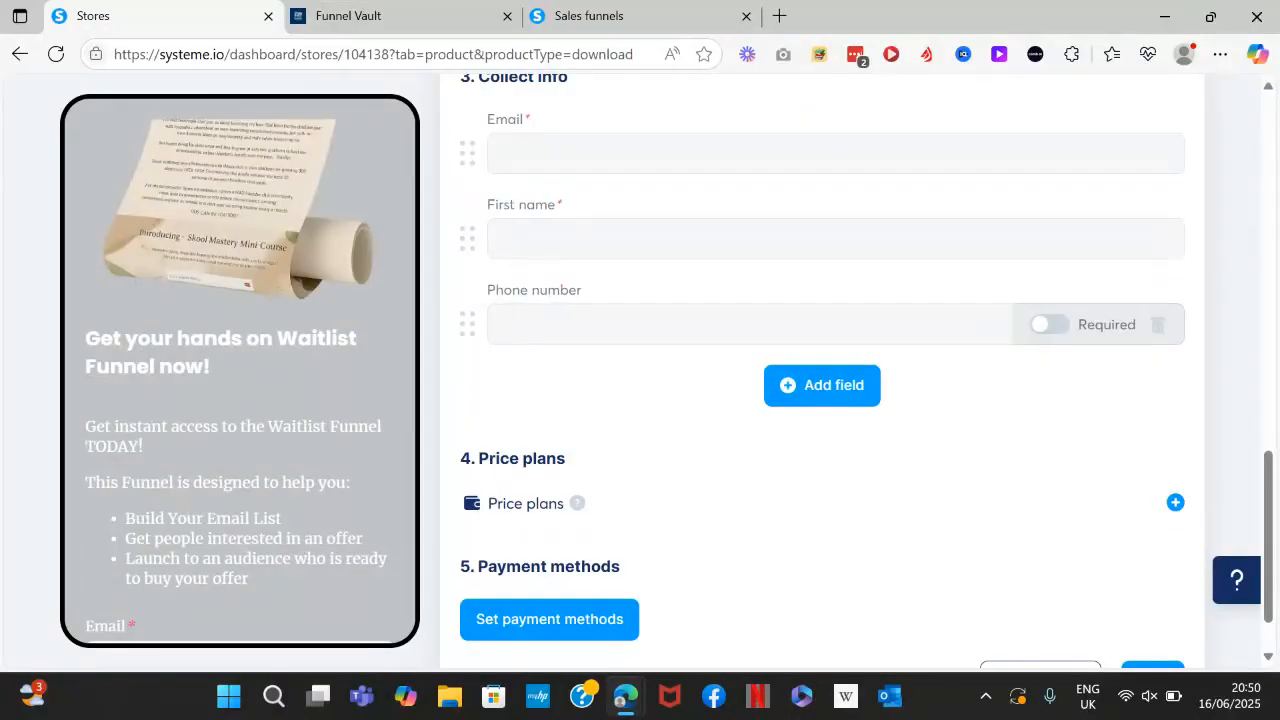
pyautogui.click(1175, 503)
# Create a new price plan named 'Waitlist Funnel $17' in both name fields and the statement descriptor.
pyautogui.scroll(-1, 822, 420)
pyautogui.scroll(-1, 822, 420)
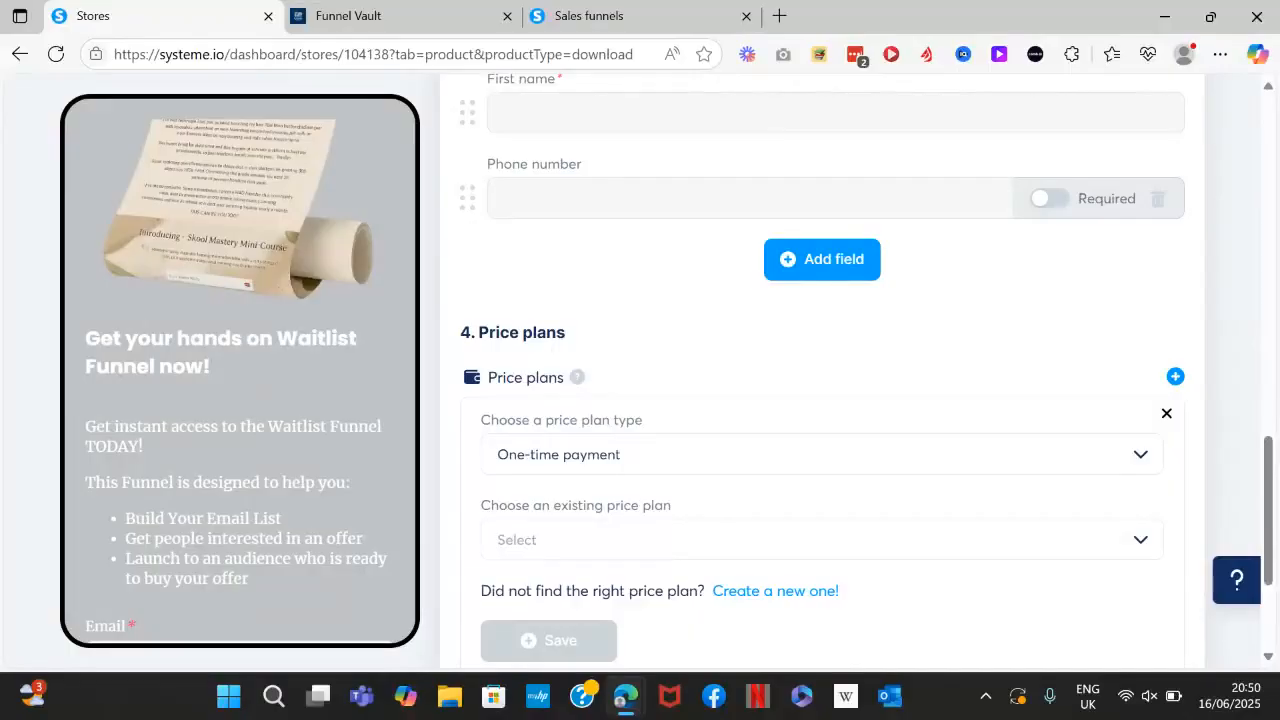
pyautogui.click(775, 590)
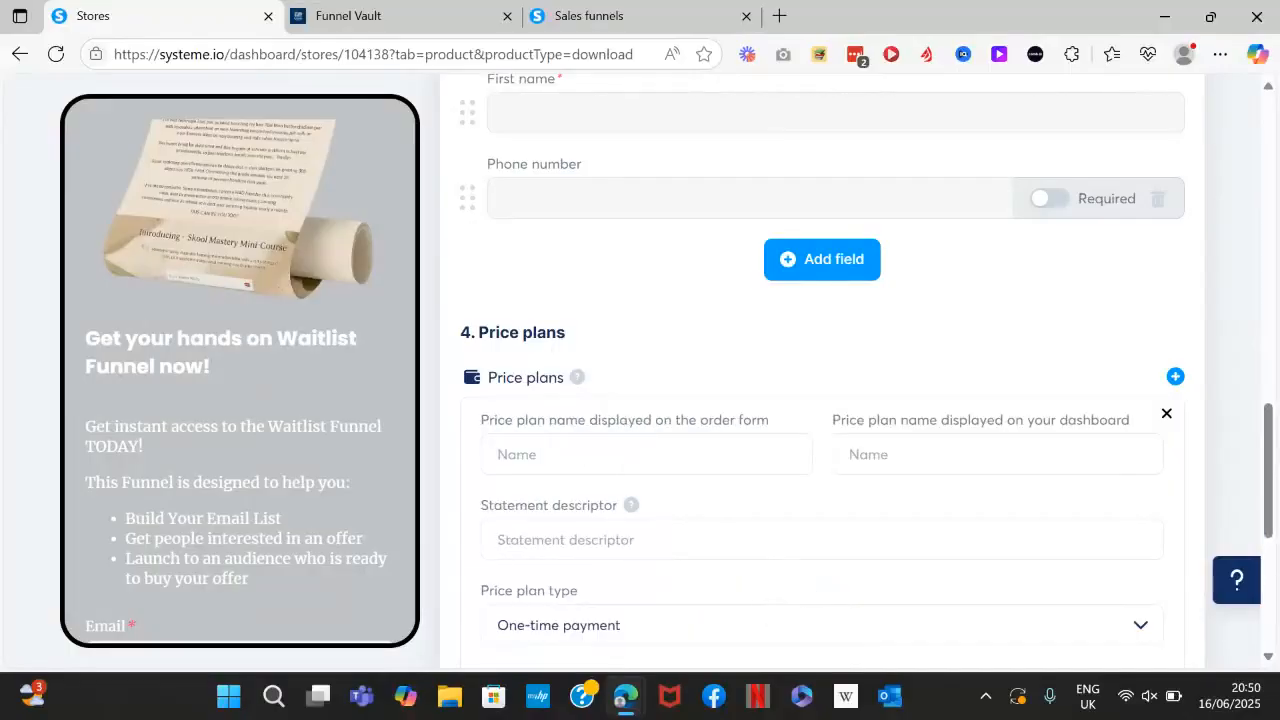
pyautogui.click(646, 455)
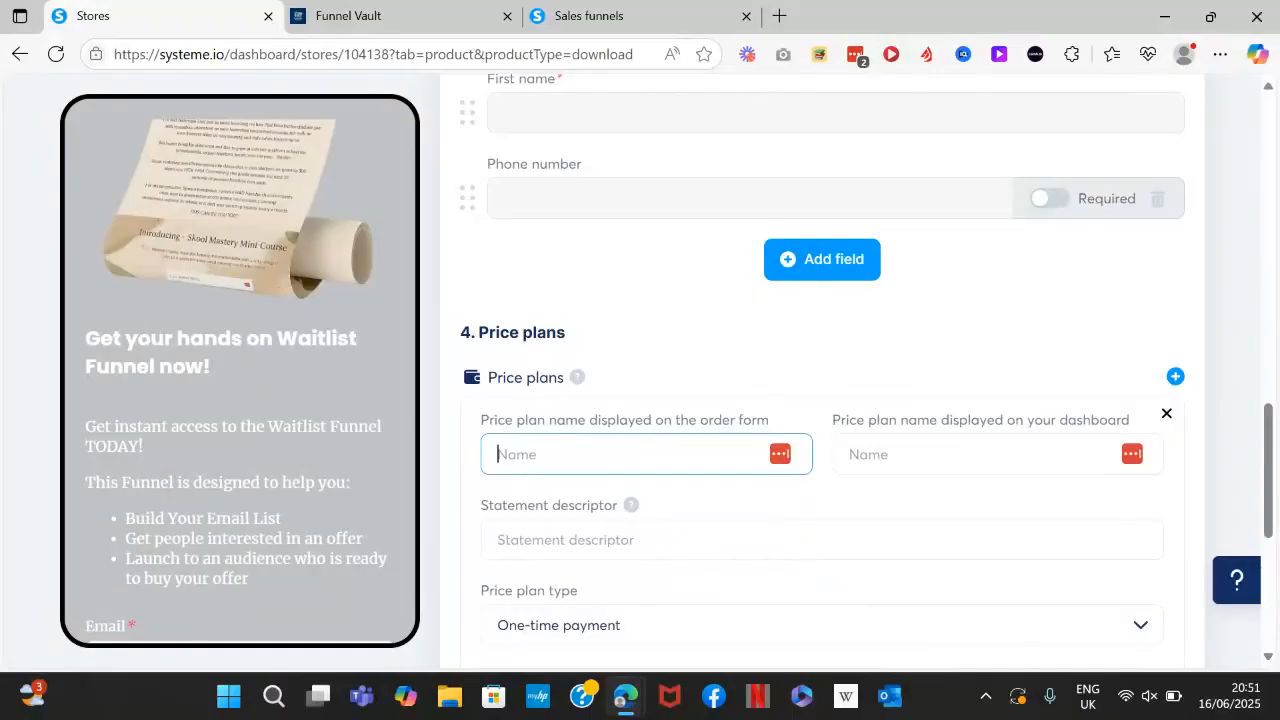
pyautogui.write('Waitlist Funnel $17')
pyautogui.moveTo(689, 451); pyautogui.dragTo(451, 457)
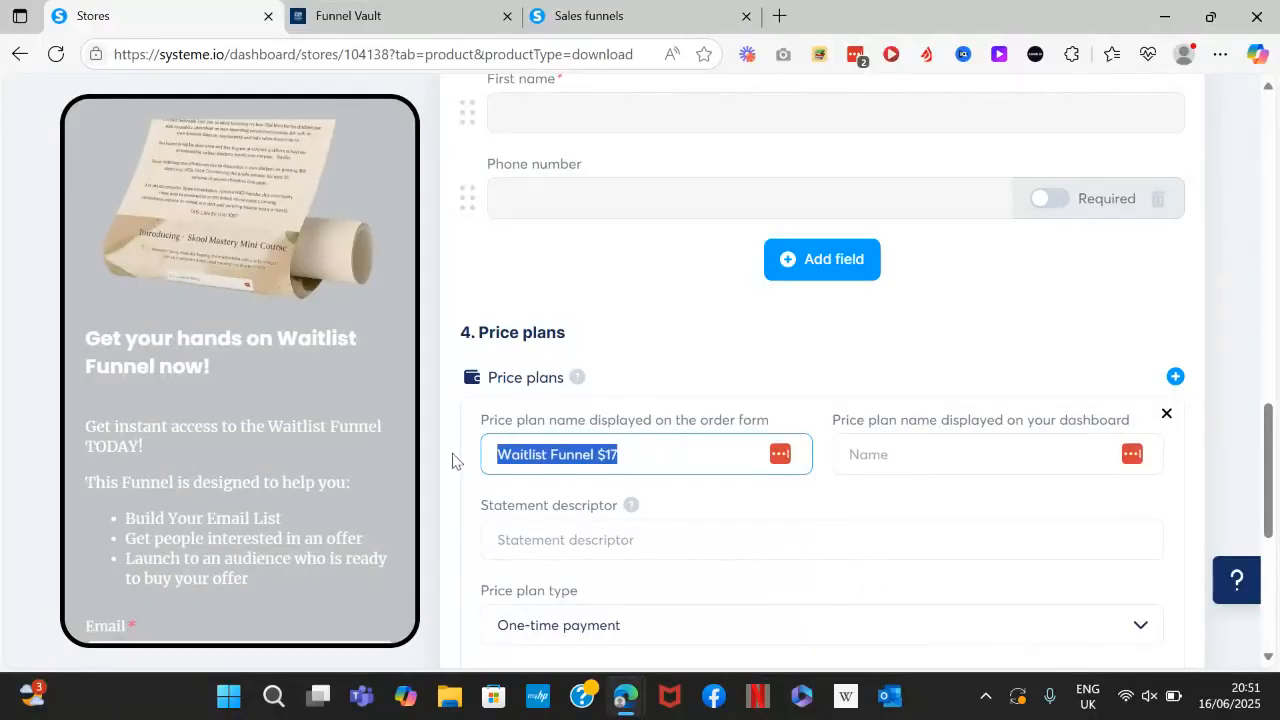
pyautogui.hotkey('ctrl', 'c')
pyautogui.click(994, 452)
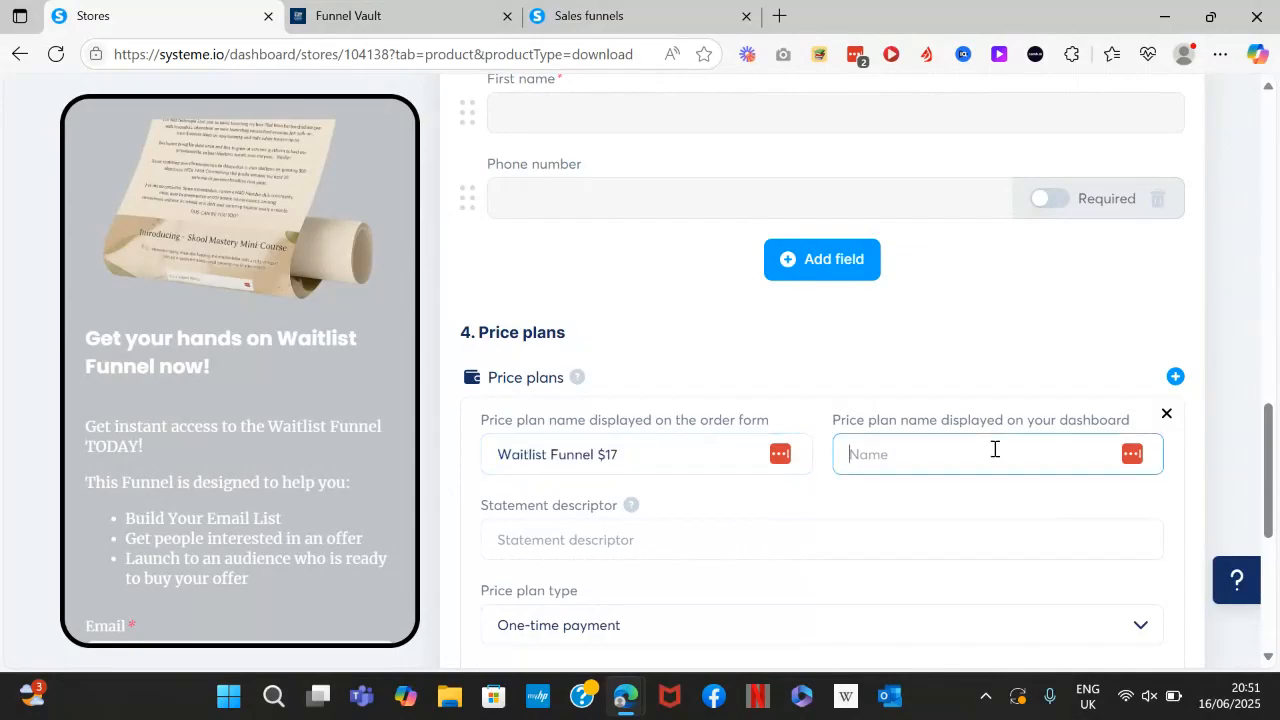
pyautogui.hotkey('ctrl', 'v')
pyautogui.click(723, 554)
pyautogui.hotkey('ctrl', 'v')
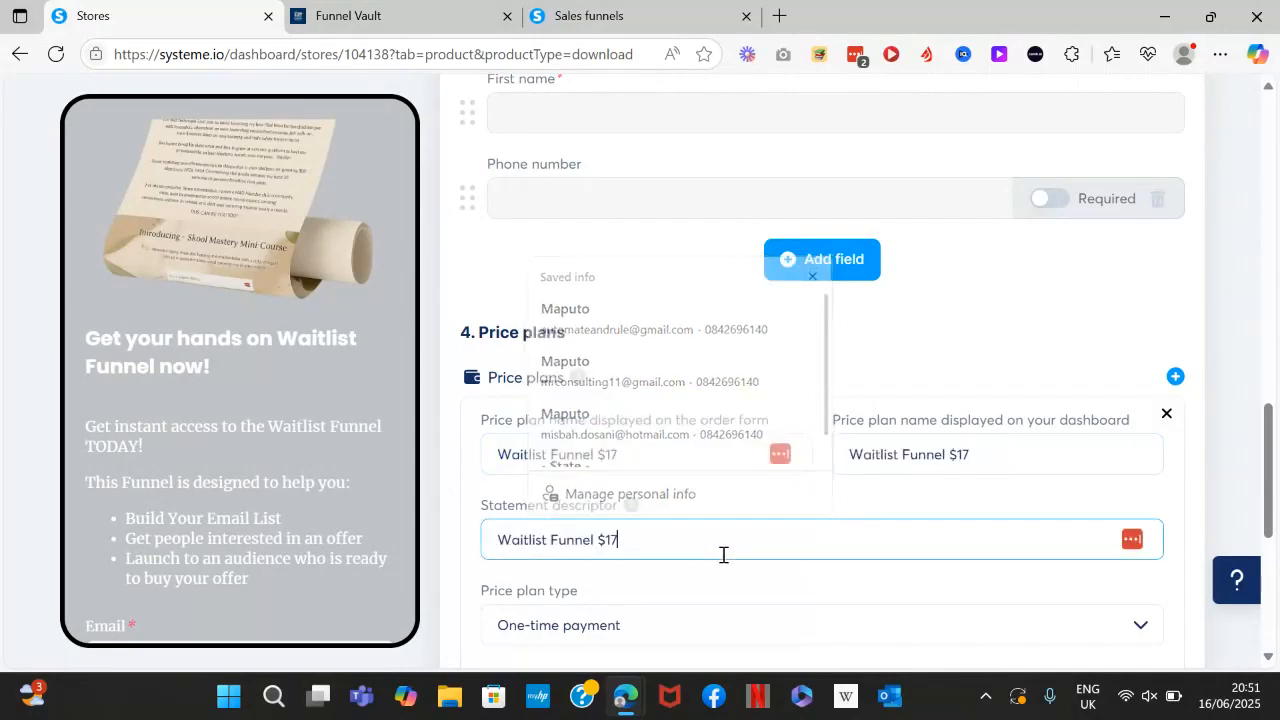
# Set the payment amount to 17 and save the price plan.
pyautogui.scroll(-2, 723, 554)
pyautogui.click(500, 518)
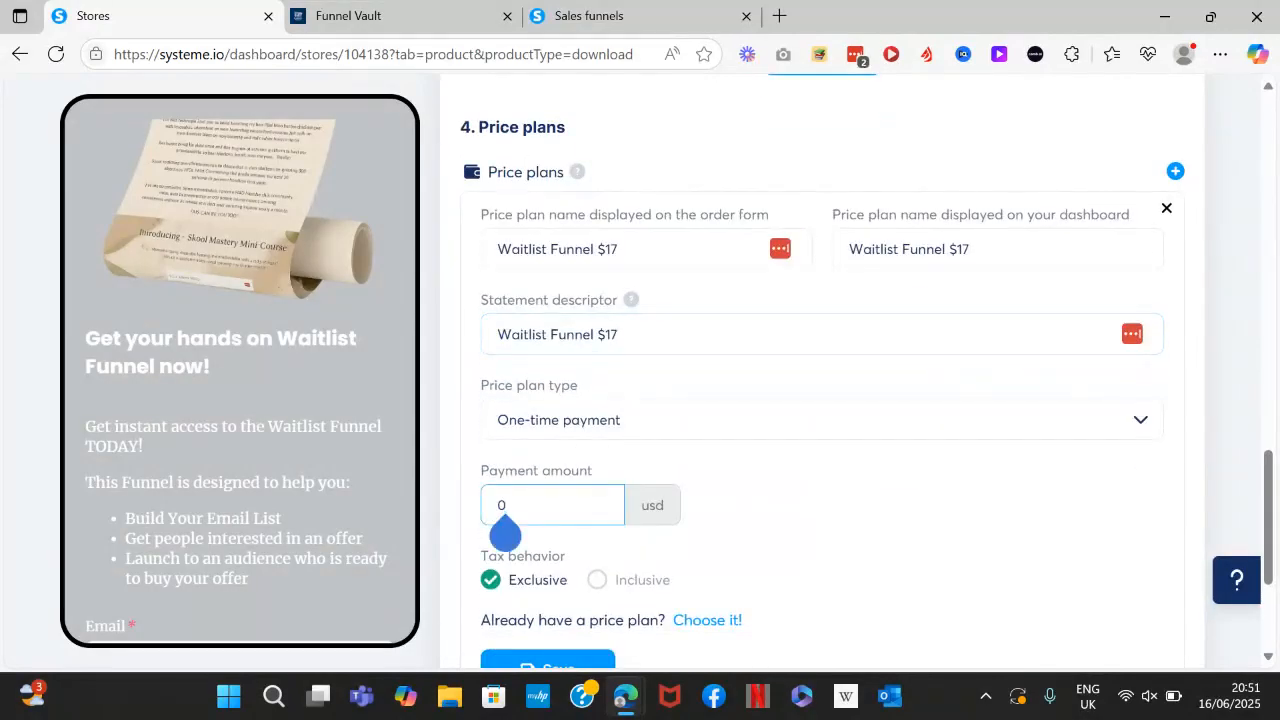
pyautogui.press('BackSpace')
pyautogui.write('17')
pyautogui.scroll(-1, 822, 370)
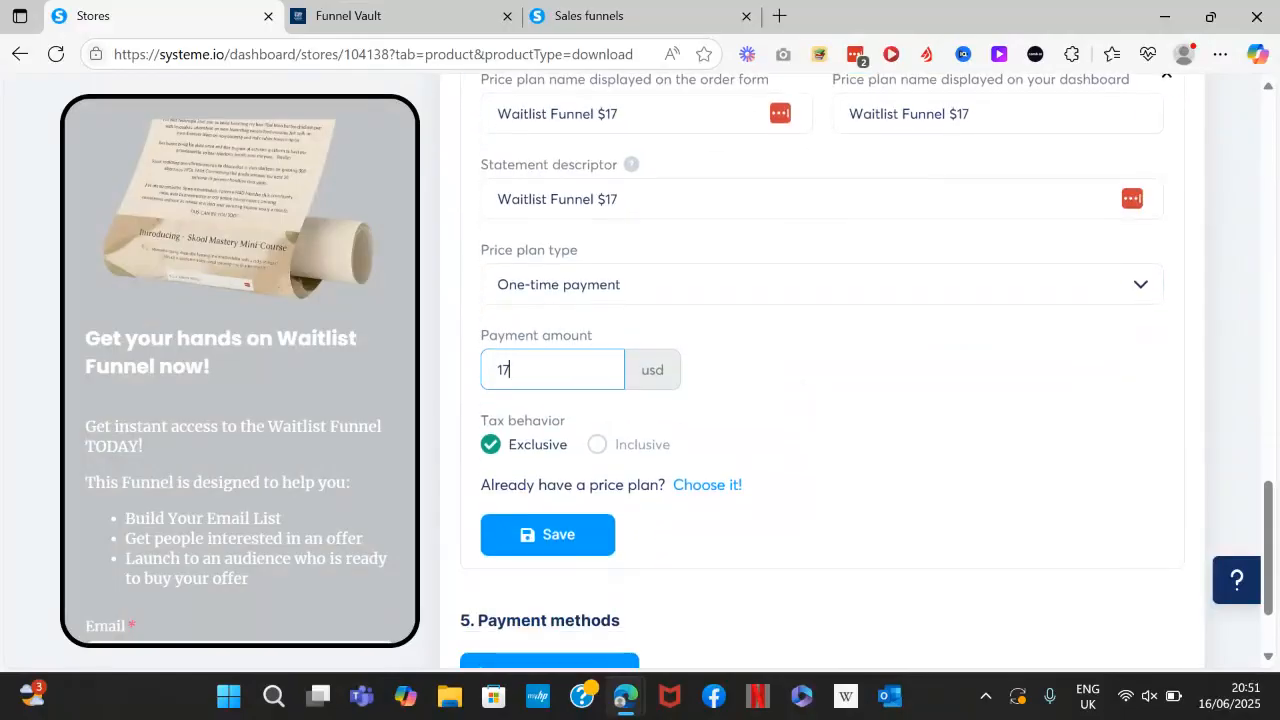
pyautogui.click(548, 535)
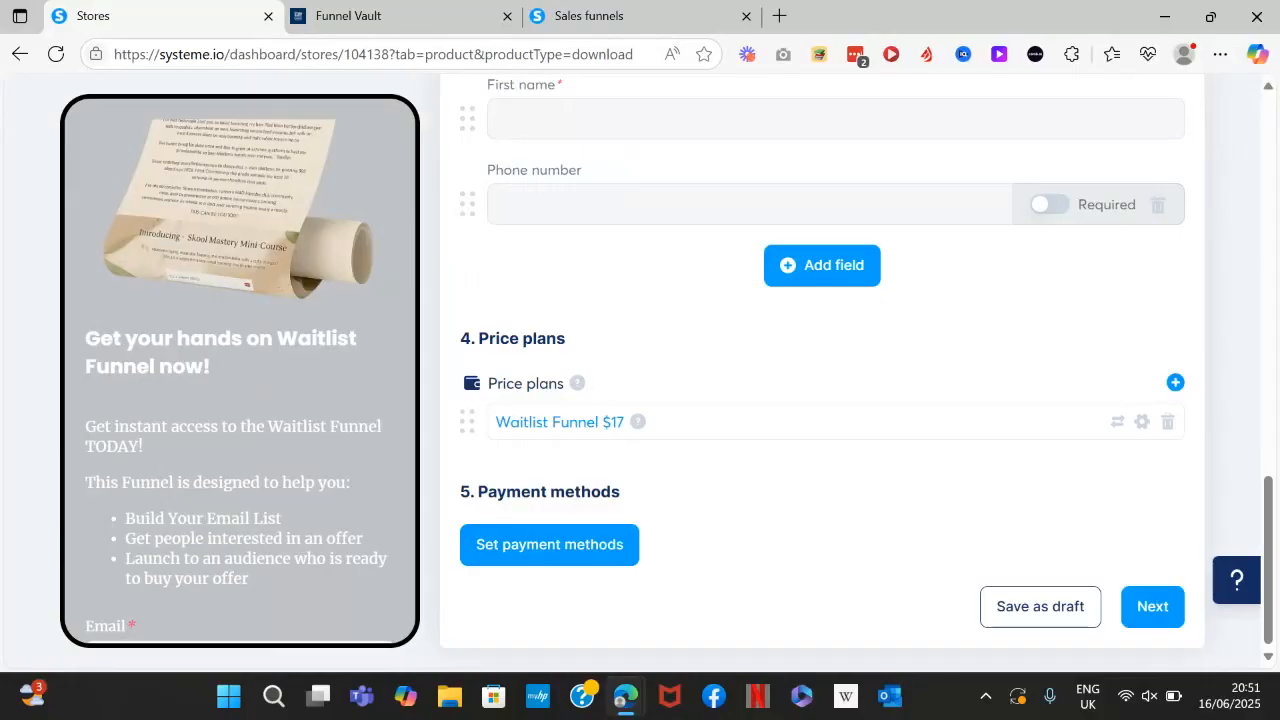
pyautogui.scroll(1, 822, 370)
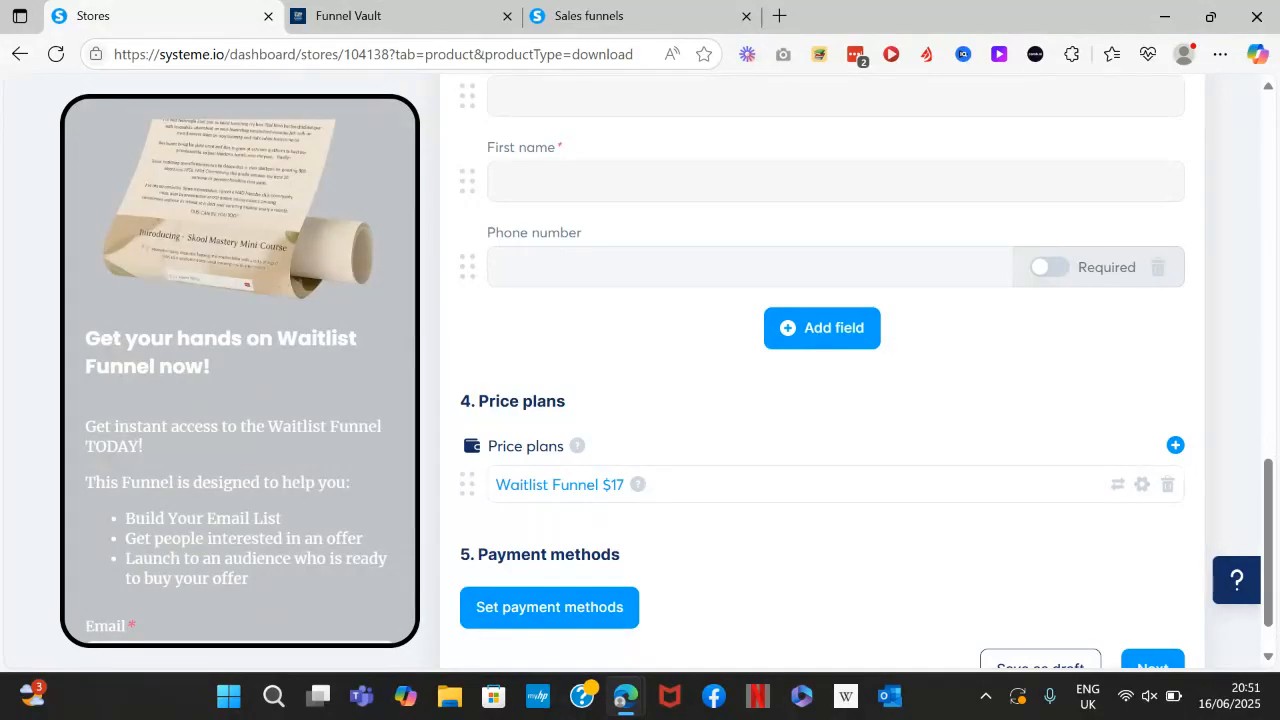
# Enable PayPal as the payment method, save it, and move on to the Digital download step.
pyautogui.scroll(-1, 820, 380)
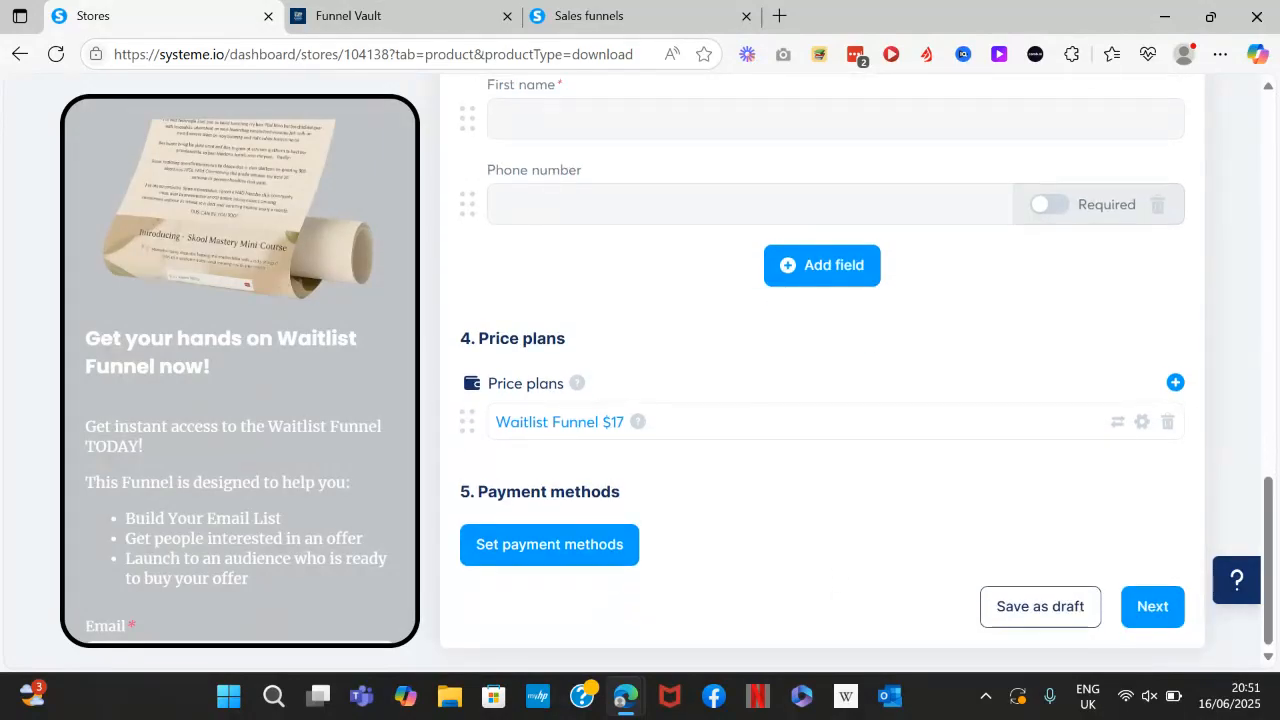
pyautogui.click(549, 545)
pyautogui.click(354, 421)
pyautogui.click(640, 492)
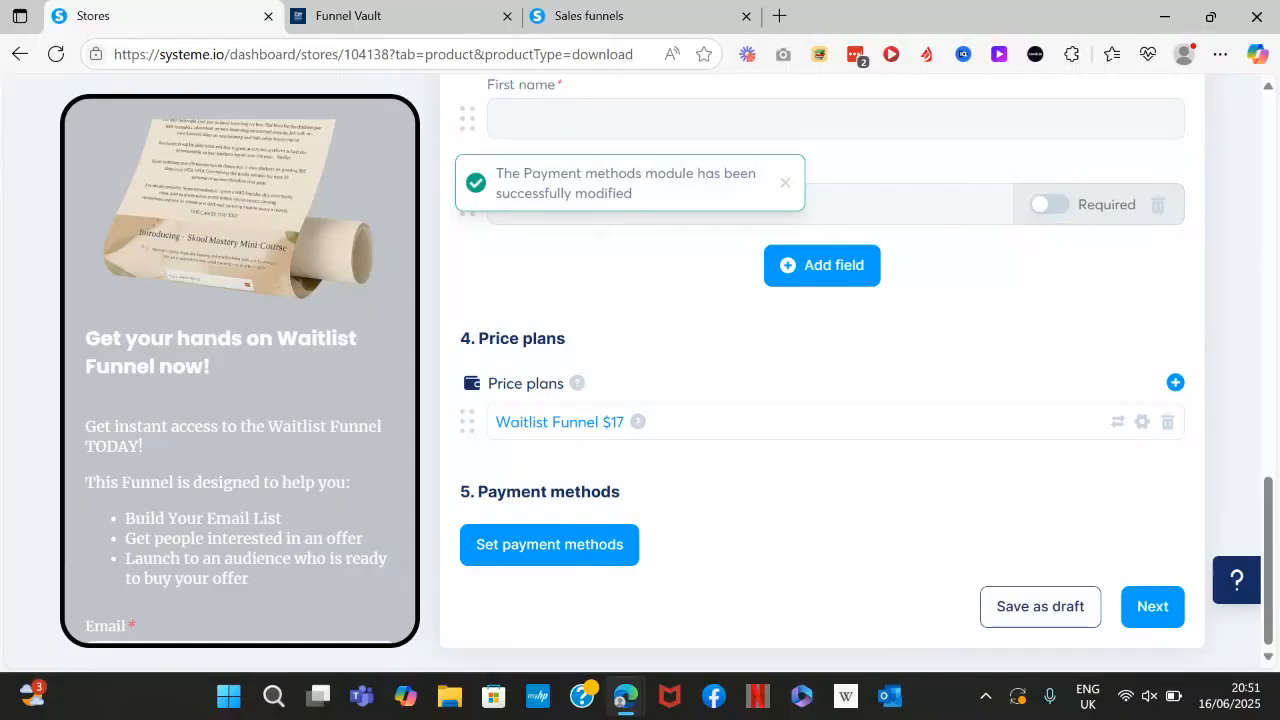
pyautogui.click(1152, 607)
pyautogui.scroll(1, 822, 400)
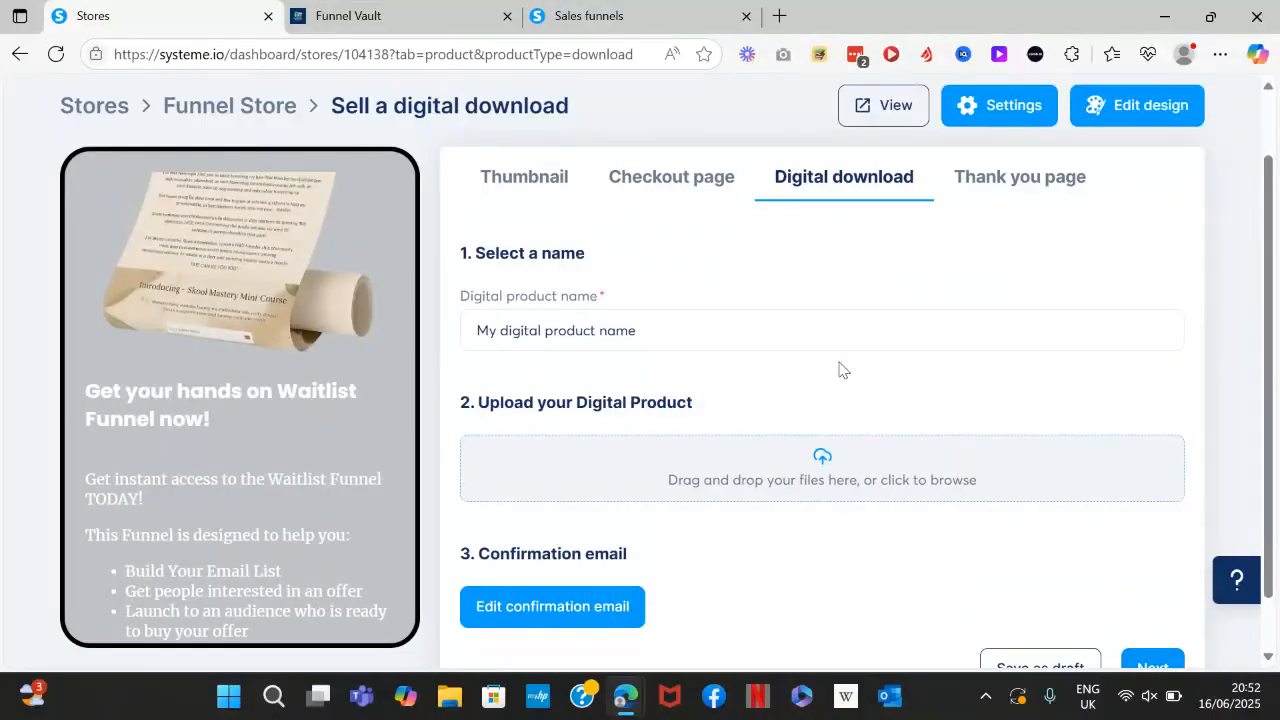
# Name the digital download 'Waitlist Funnel' and upload LeadGen3_1_1.png as its file.
pyautogui.moveTo(648, 340); pyautogui.dragTo(451, 343)
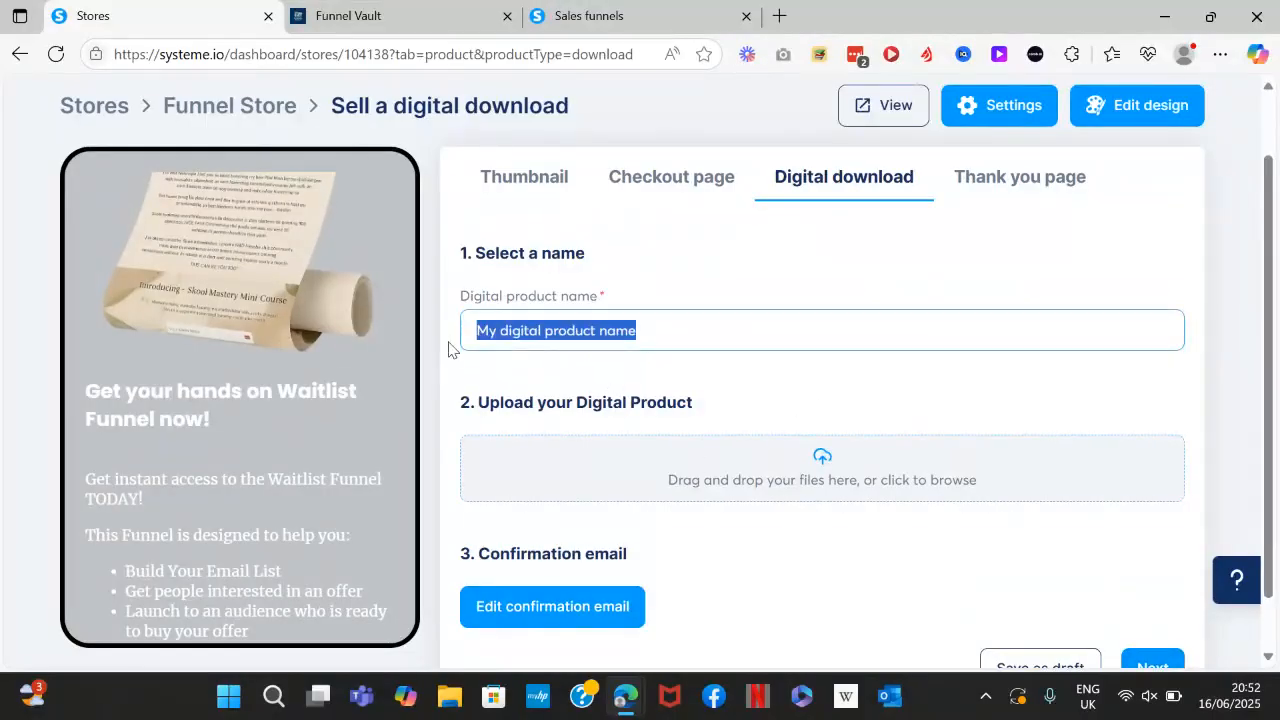
pyautogui.write('Waitlist Funnel')
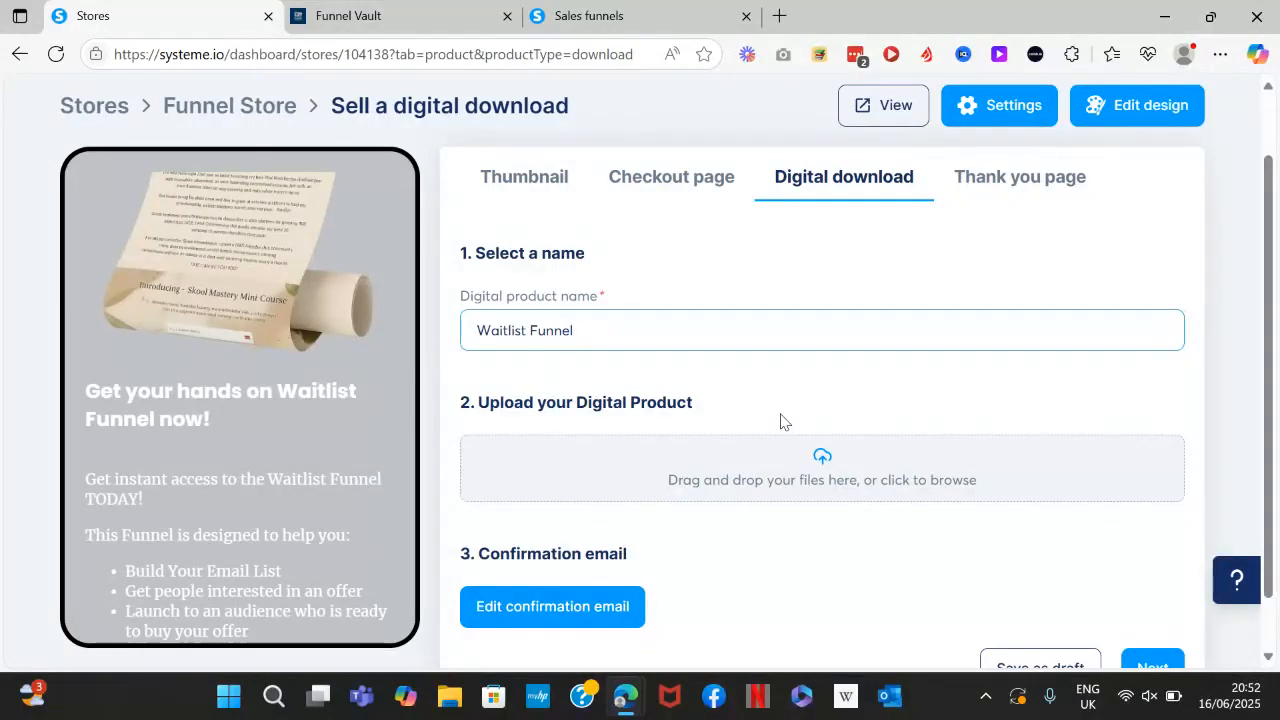
pyautogui.click(840, 474)
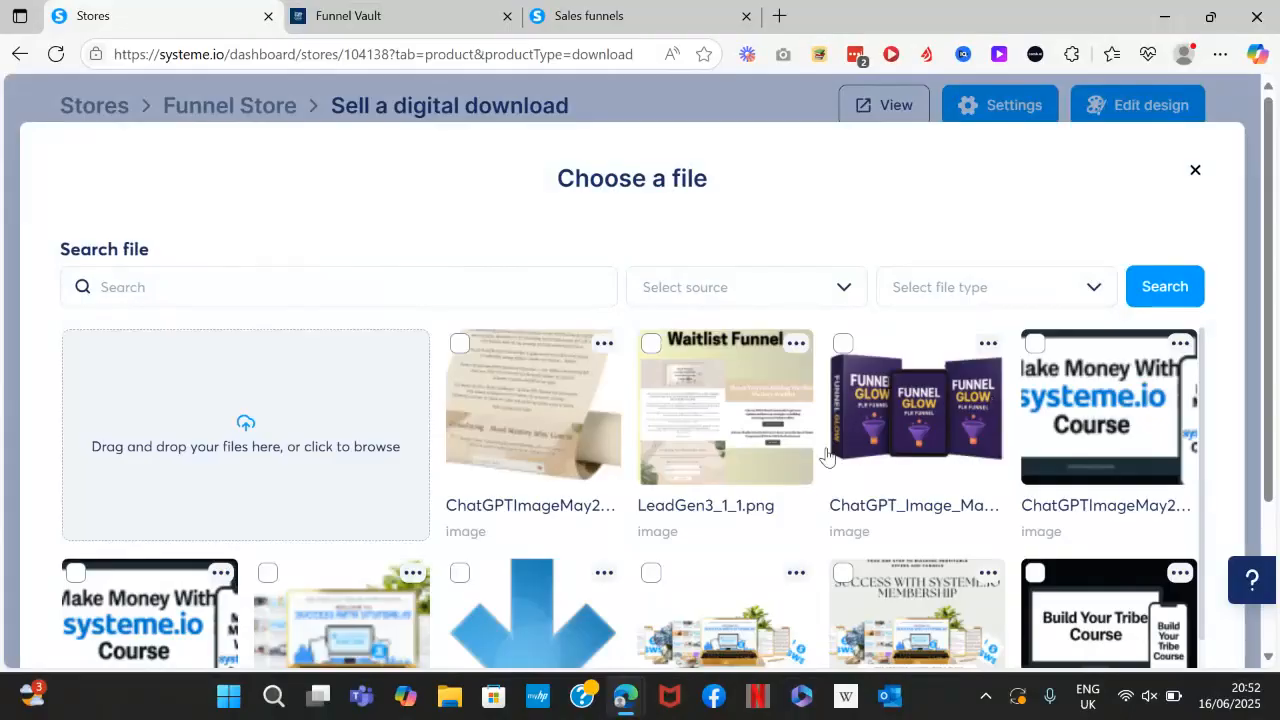
pyautogui.click(658, 356)
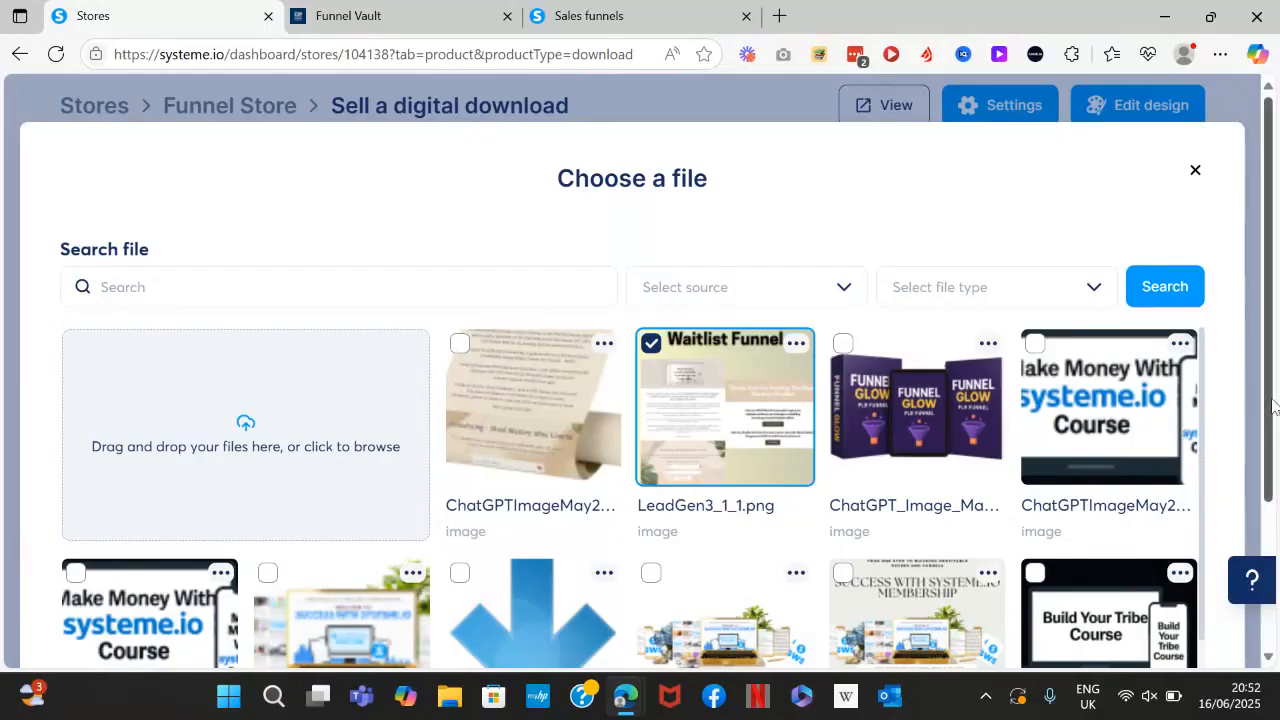
pyautogui.moveTo(1272, 406); pyautogui.dragTo(1278, 598)
pyautogui.click(1178, 562)
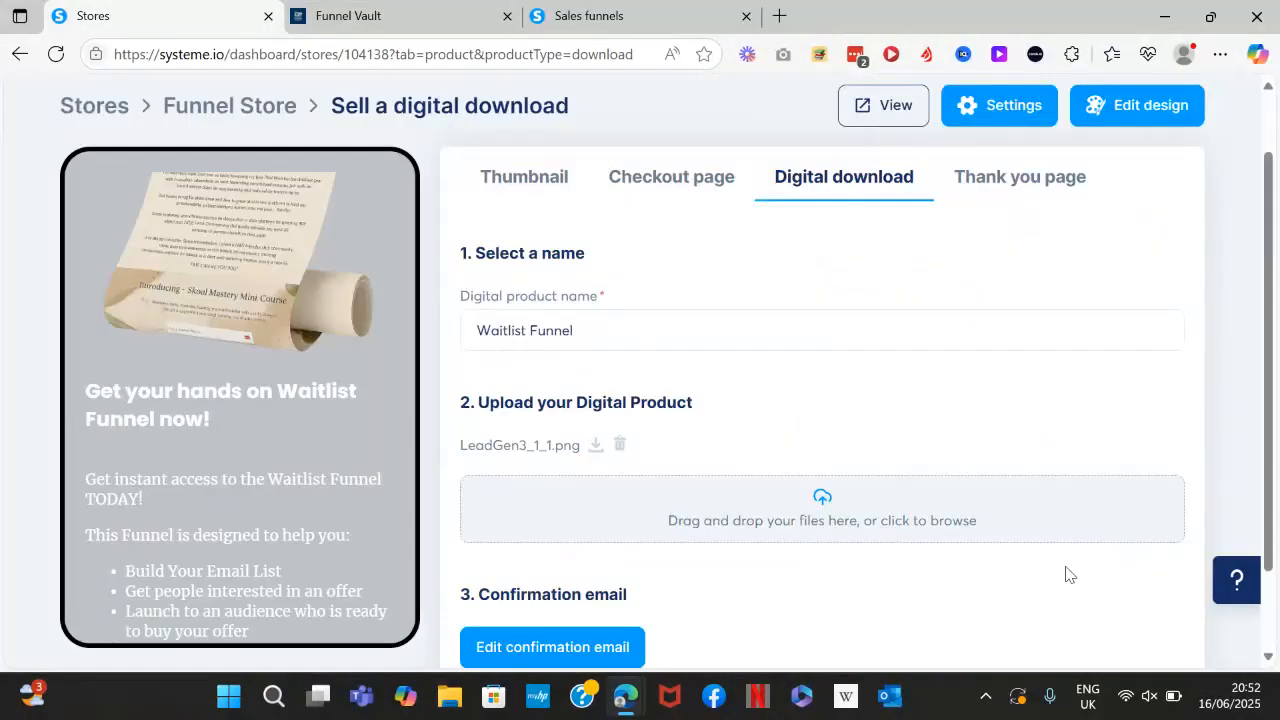
pyautogui.scroll(-1, 827, 586)
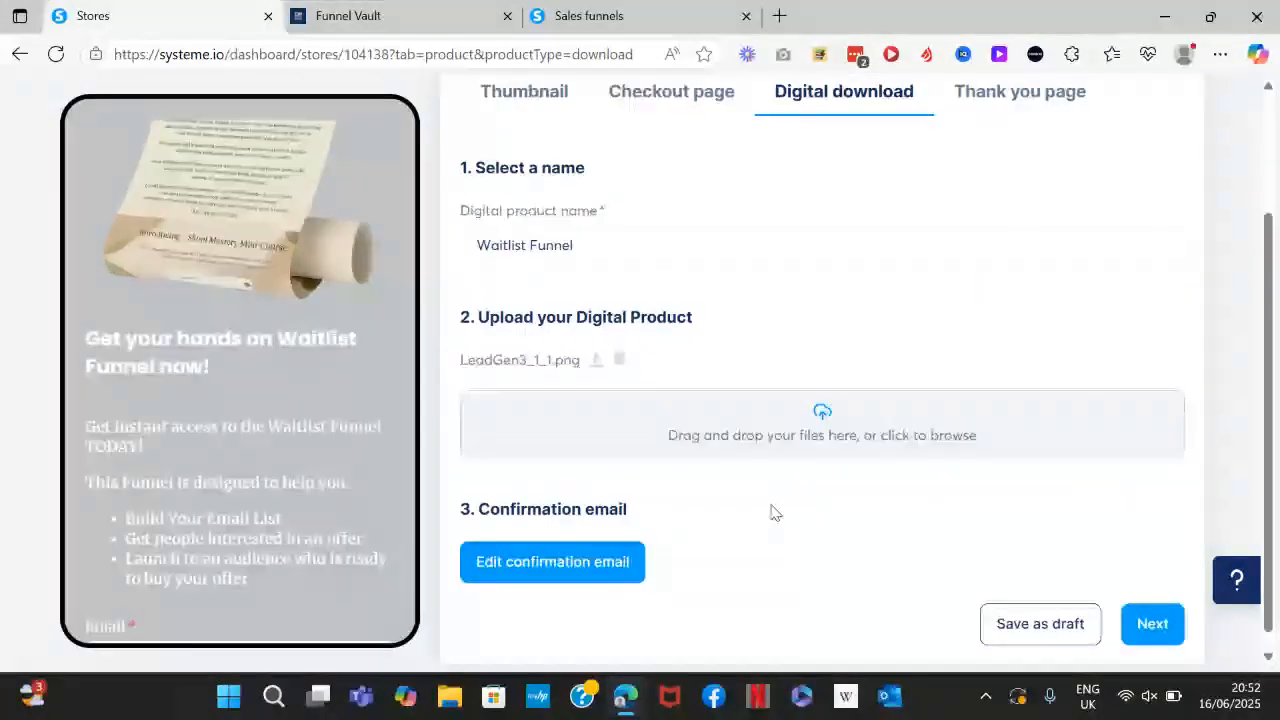
# Change the confirmation email subject to 'You got the Waitlist Funnel'.
pyautogui.click(598, 567)
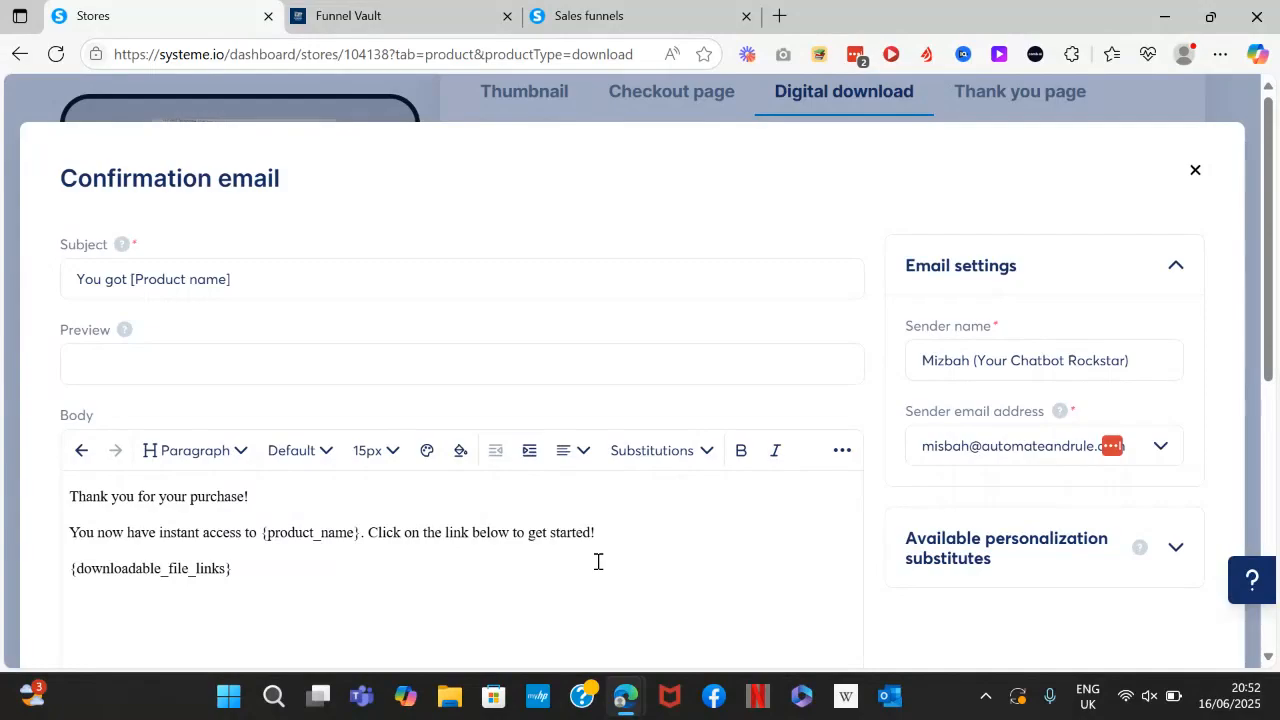
pyautogui.moveTo(232, 279); pyautogui.dragTo(133, 279)
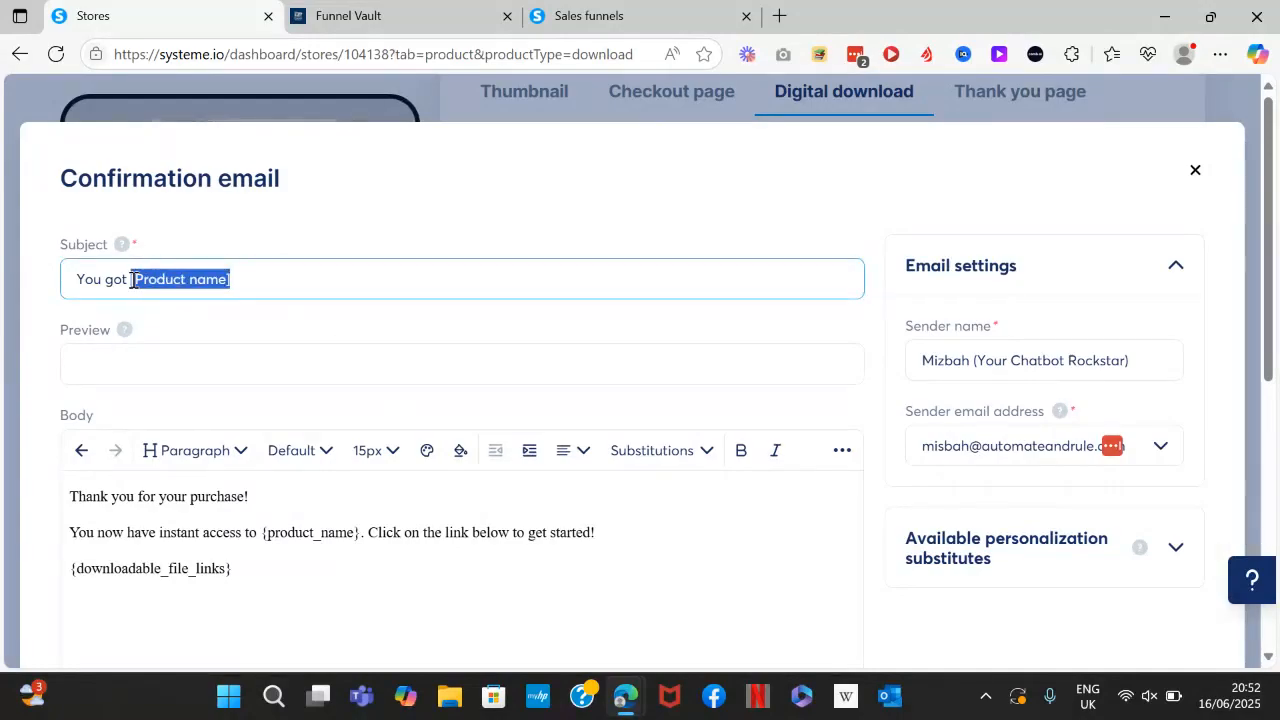
pyautogui.press('BackSpace')
pyautogui.write('the Waitli')
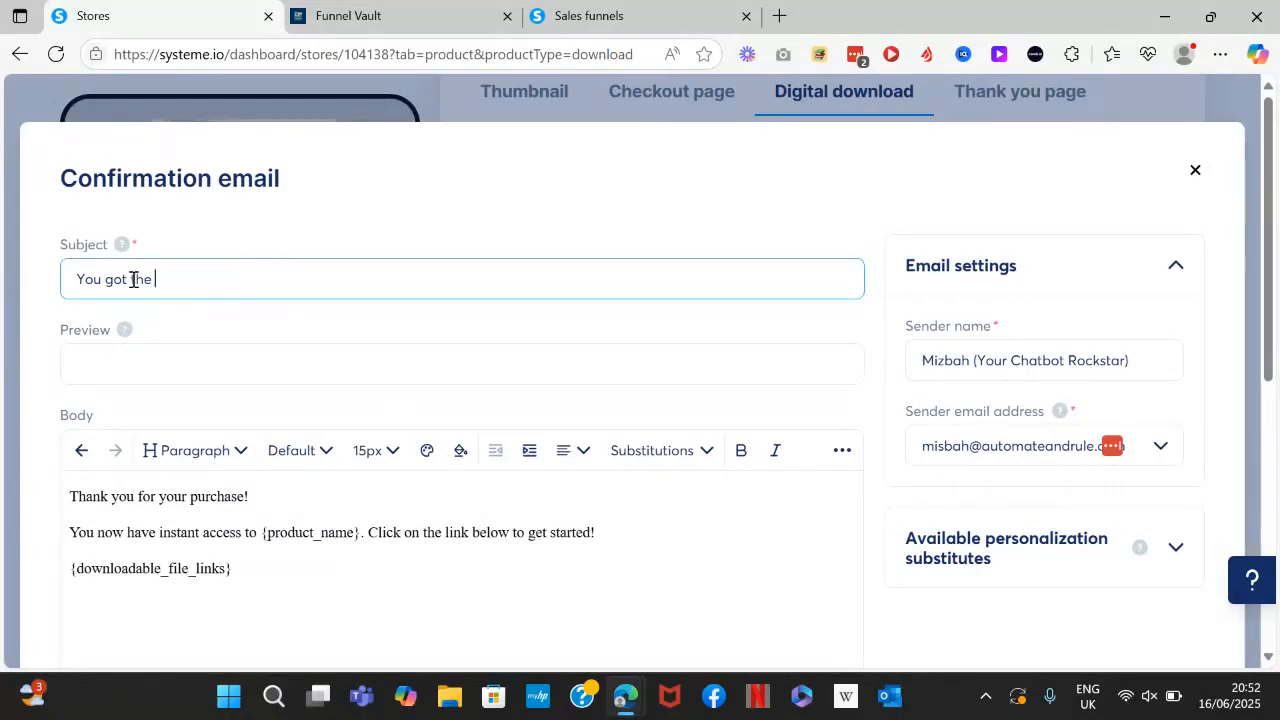
pyautogui.write('st Funnel')
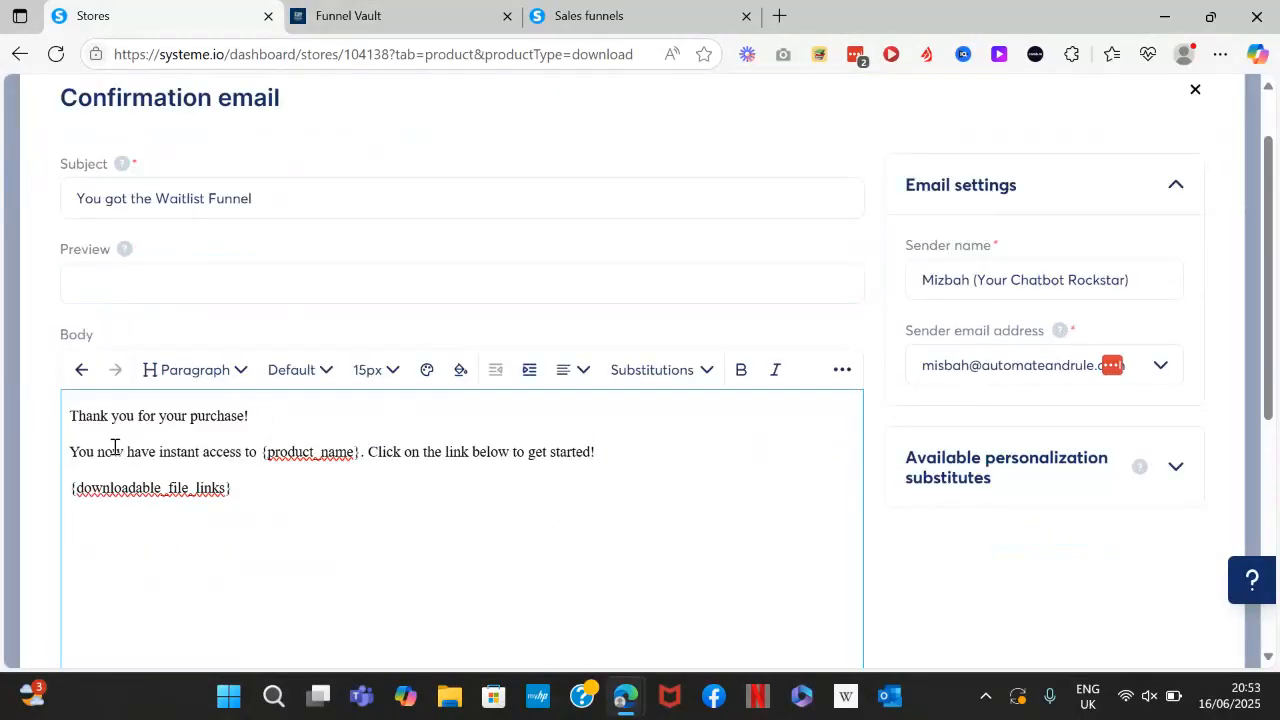
# Replace {product_name} in the email body with the funnel name and add a new line.
pyautogui.click(358, 452)
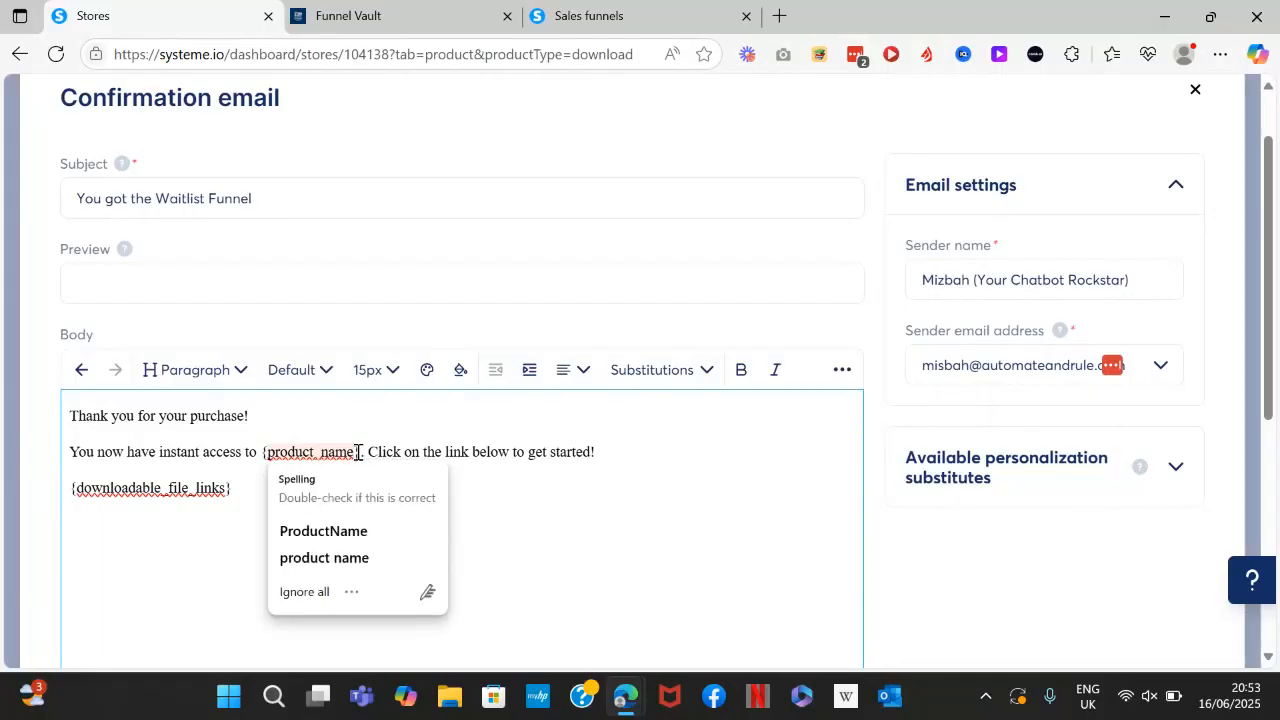
pyautogui.moveTo(361, 452); pyautogui.dragTo(262, 452)
pyautogui.press('BackSpace')
pyautogui.write('WaitList Funnel')
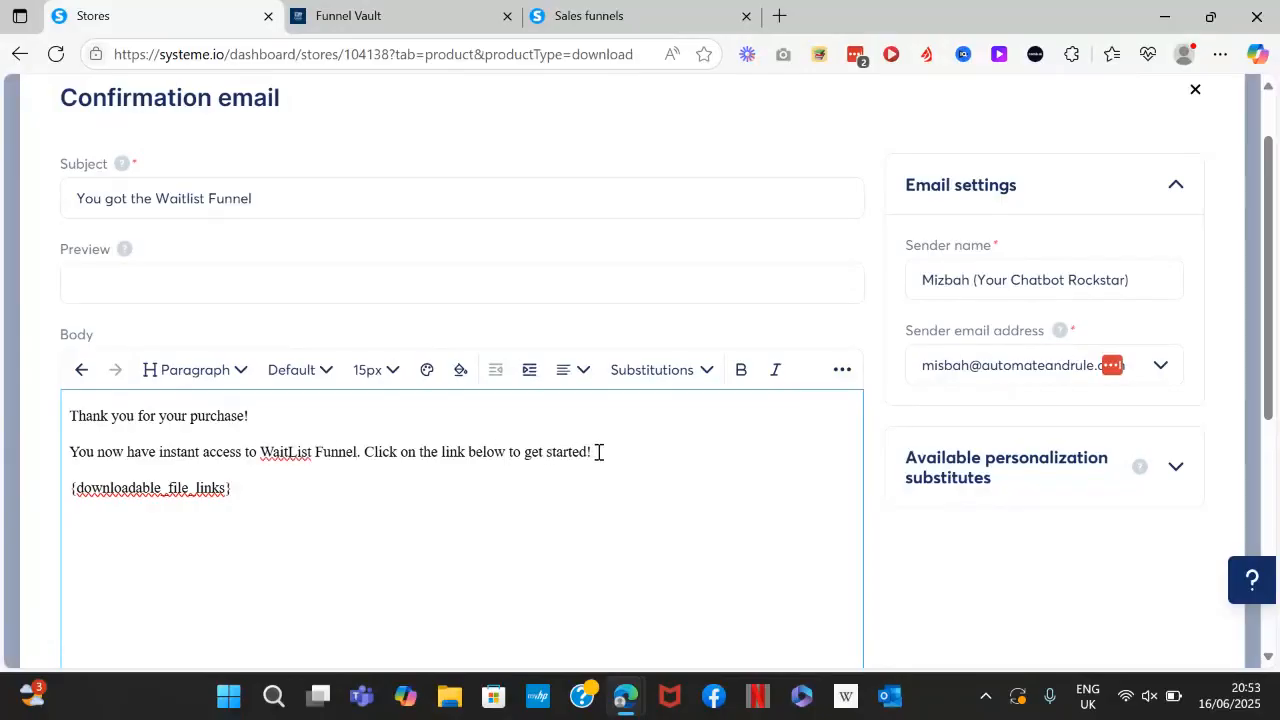
pyautogui.press('Return')
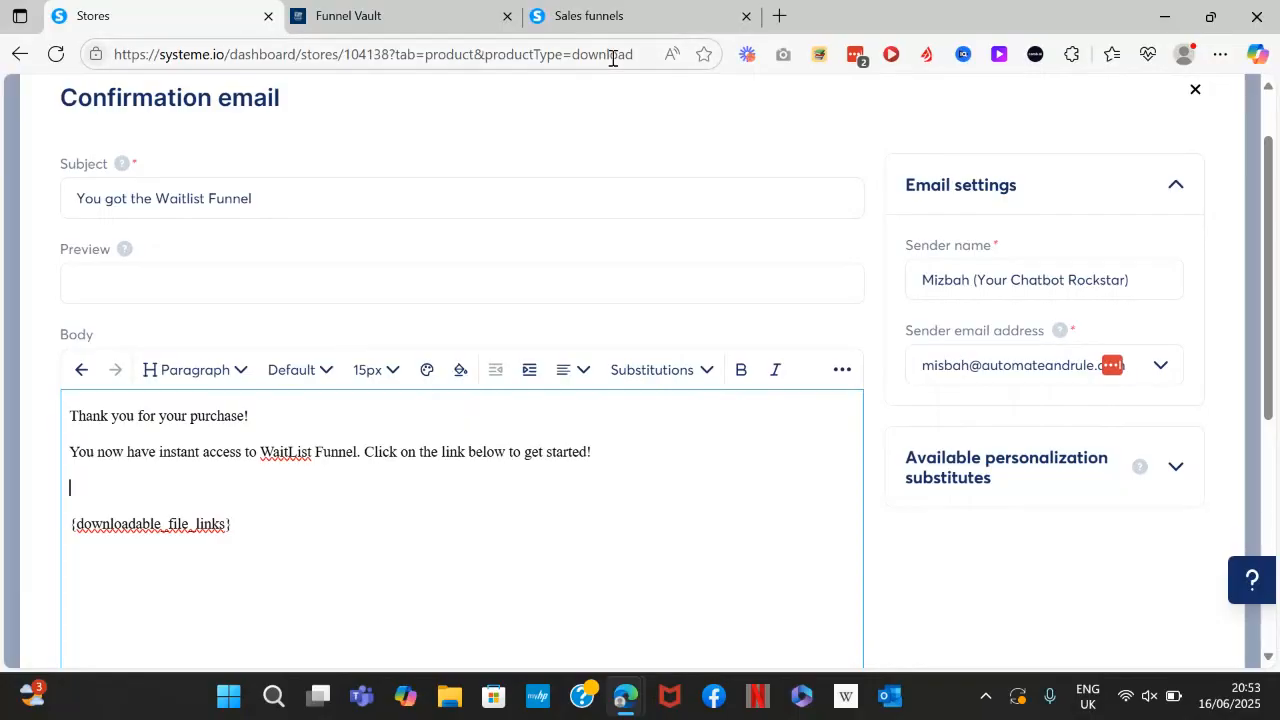
pyautogui.click(600, 12)
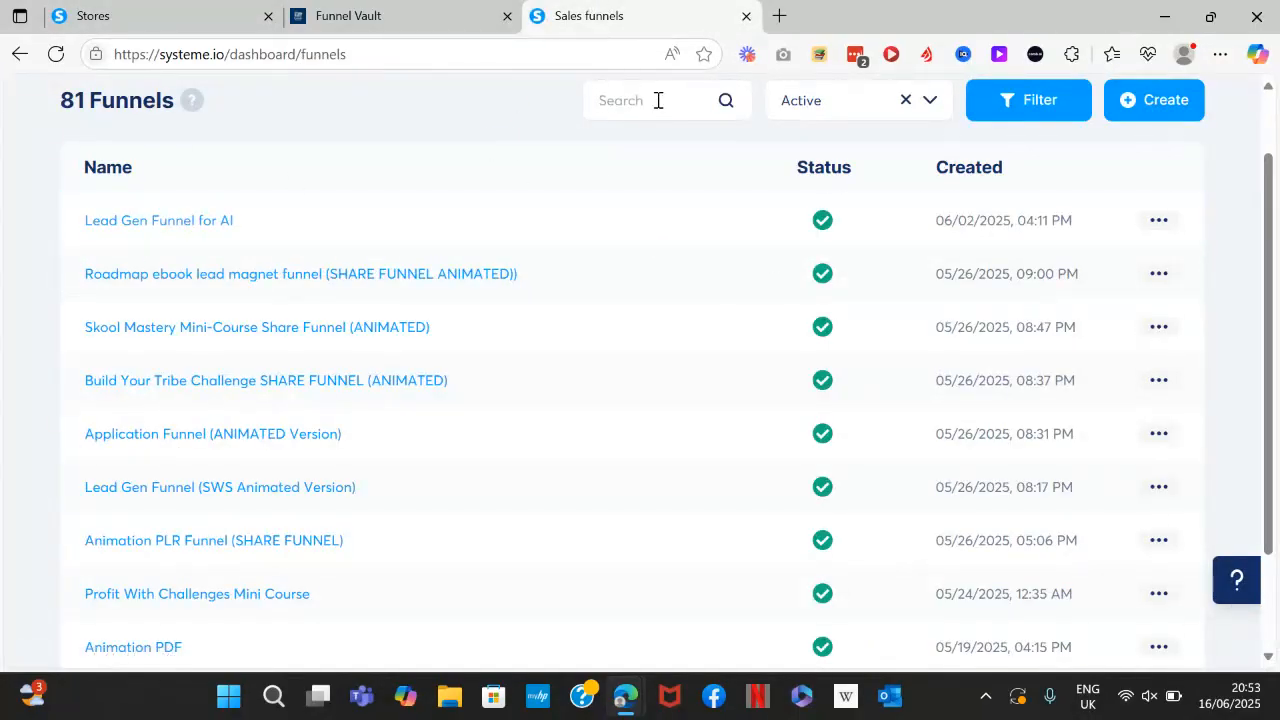
# Paste the Lead Gen Funnel for AI share link into the email body.
pyautogui.click(1163, 226)
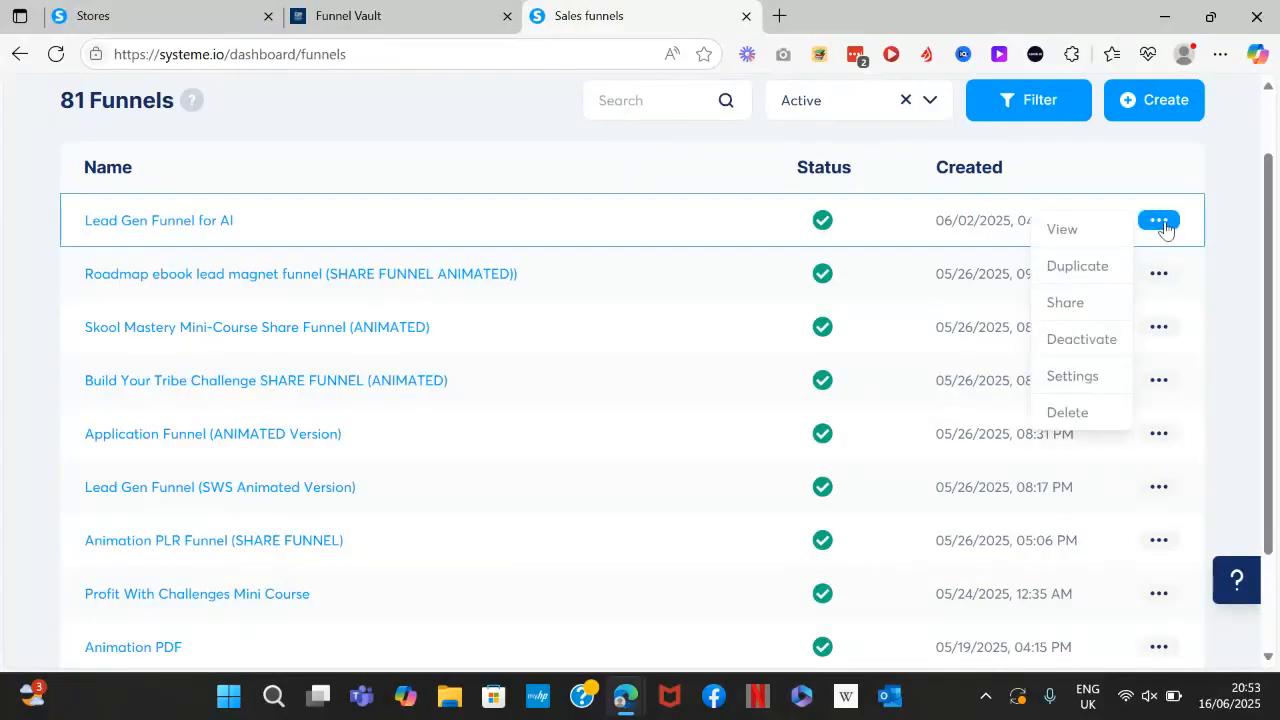
pyautogui.click(1065, 304)
pyautogui.click(631, 459)
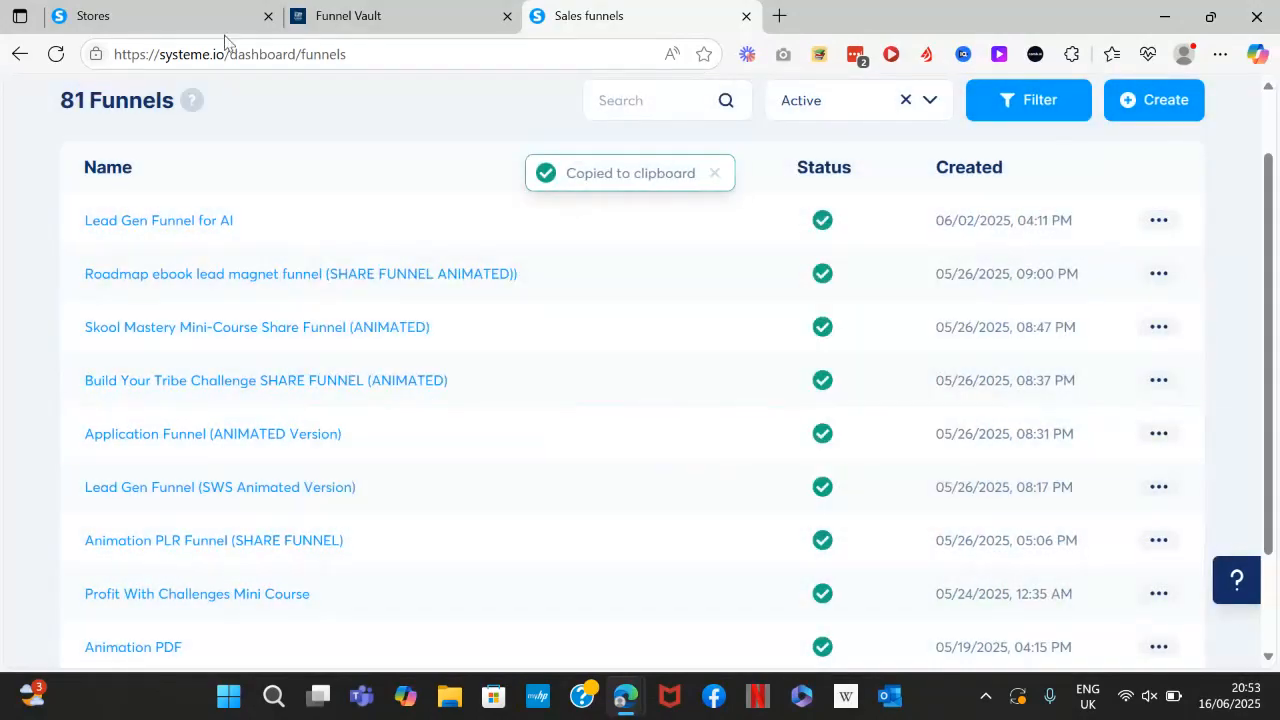
pyautogui.click(200, 18)
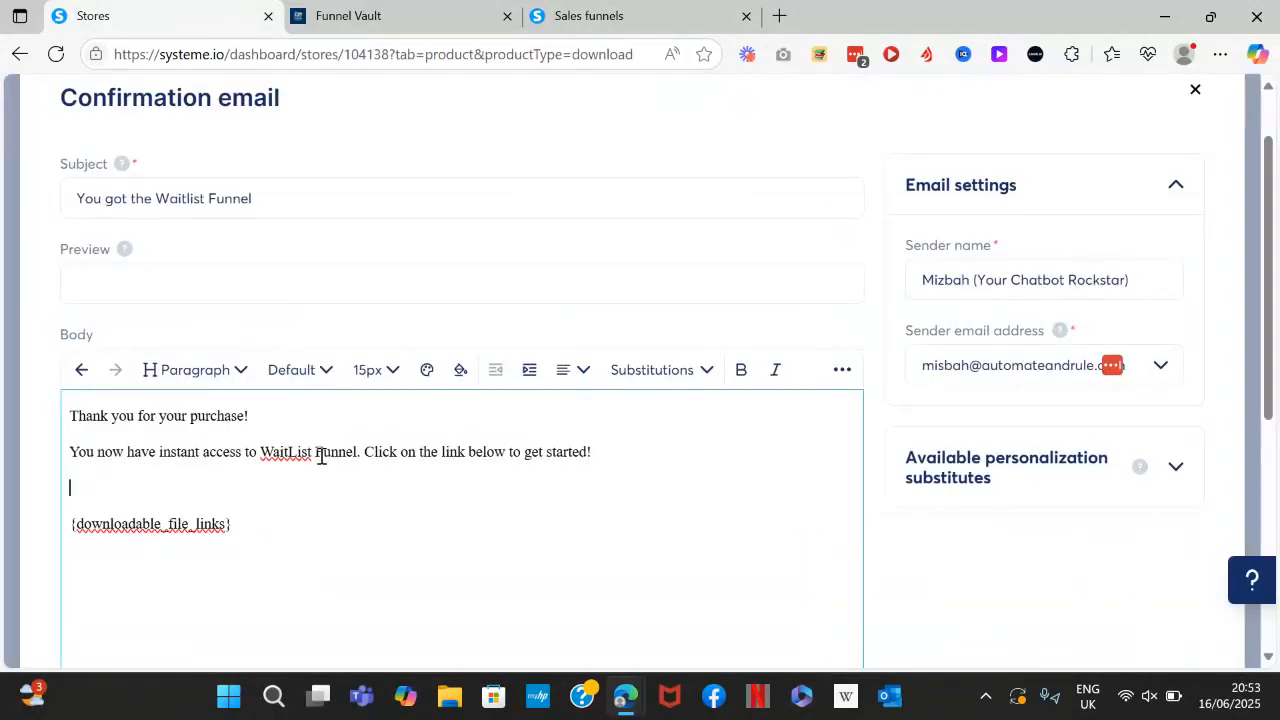
pyautogui.hotkey('ctrl', 'v')
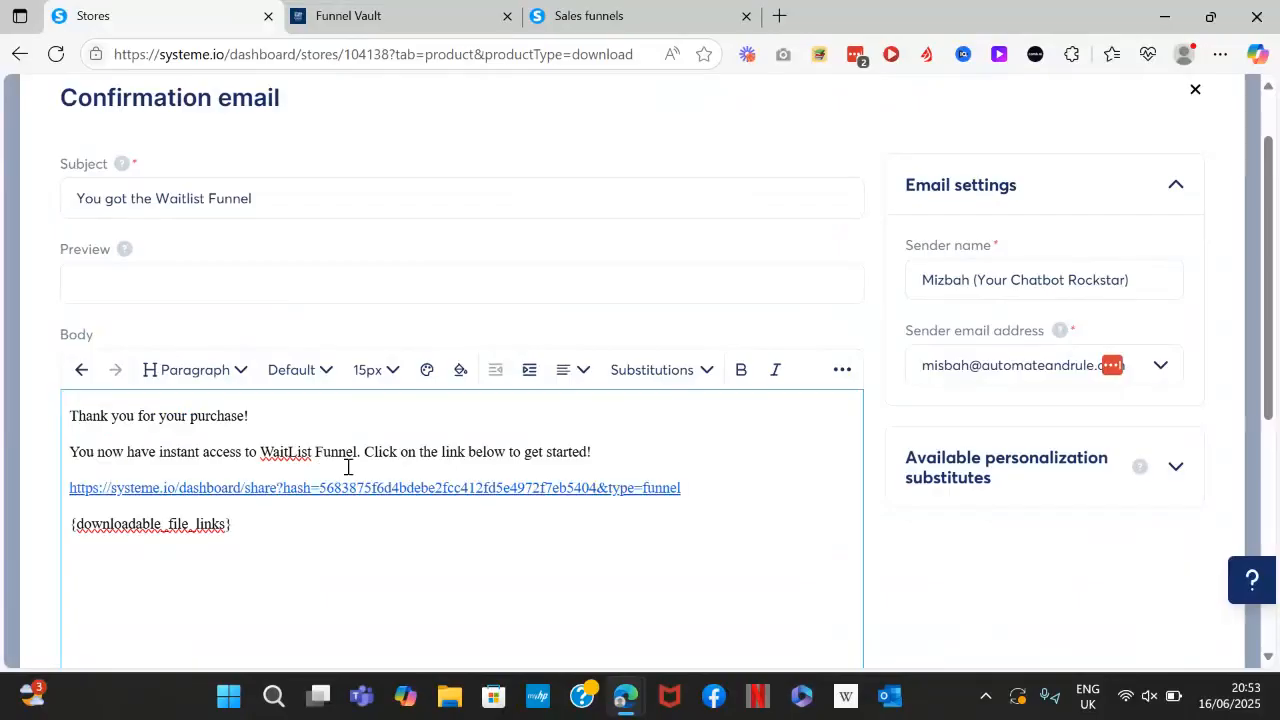
# Move the {downloadable_file_links} placeholder to its own line below the link and save the email.
pyautogui.moveTo(260, 523); pyautogui.dragTo(70, 537)
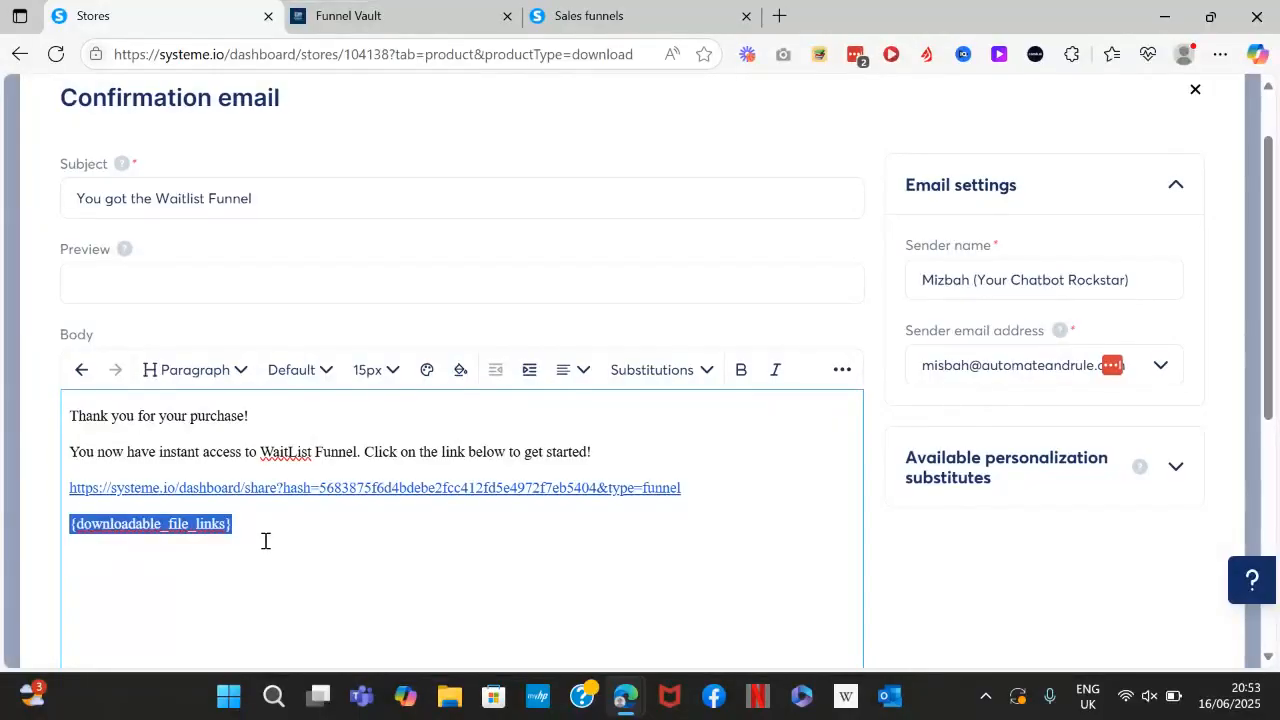
pyautogui.press('BackSpace')
pyautogui.scroll(-3, 266, 540)
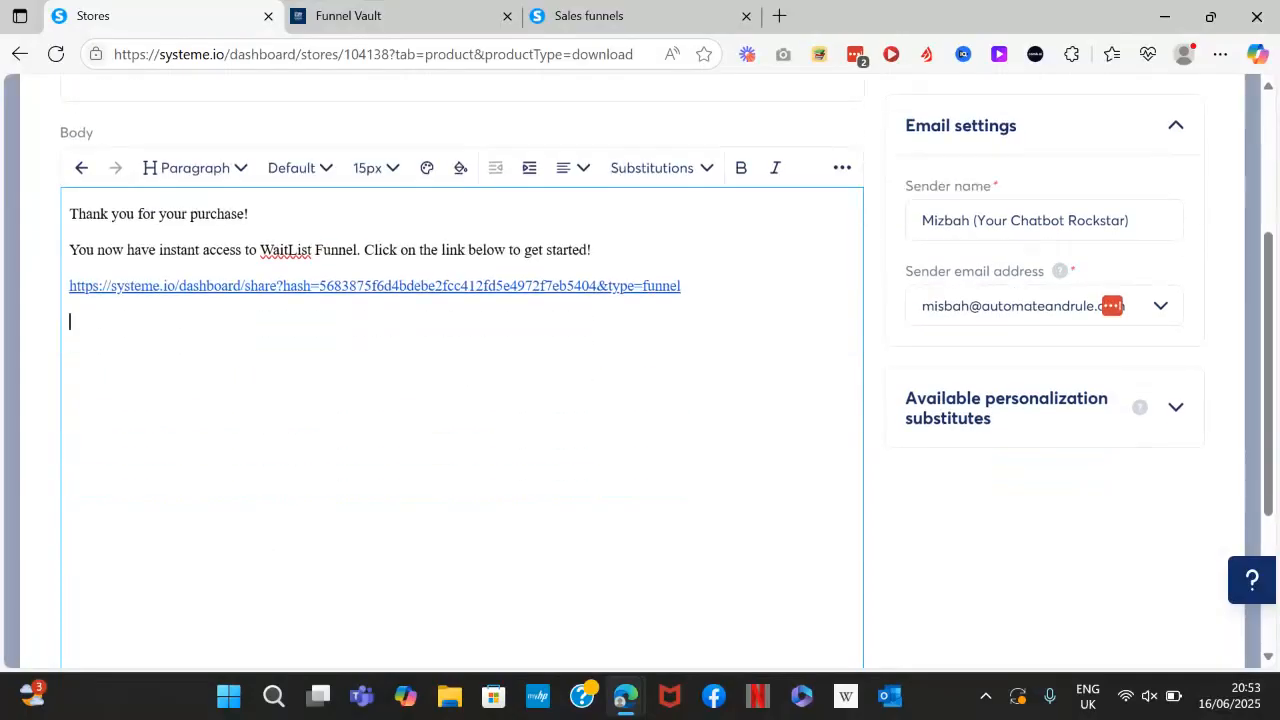
pyautogui.scroll(-1, 460, 350)
pyautogui.click(704, 559)
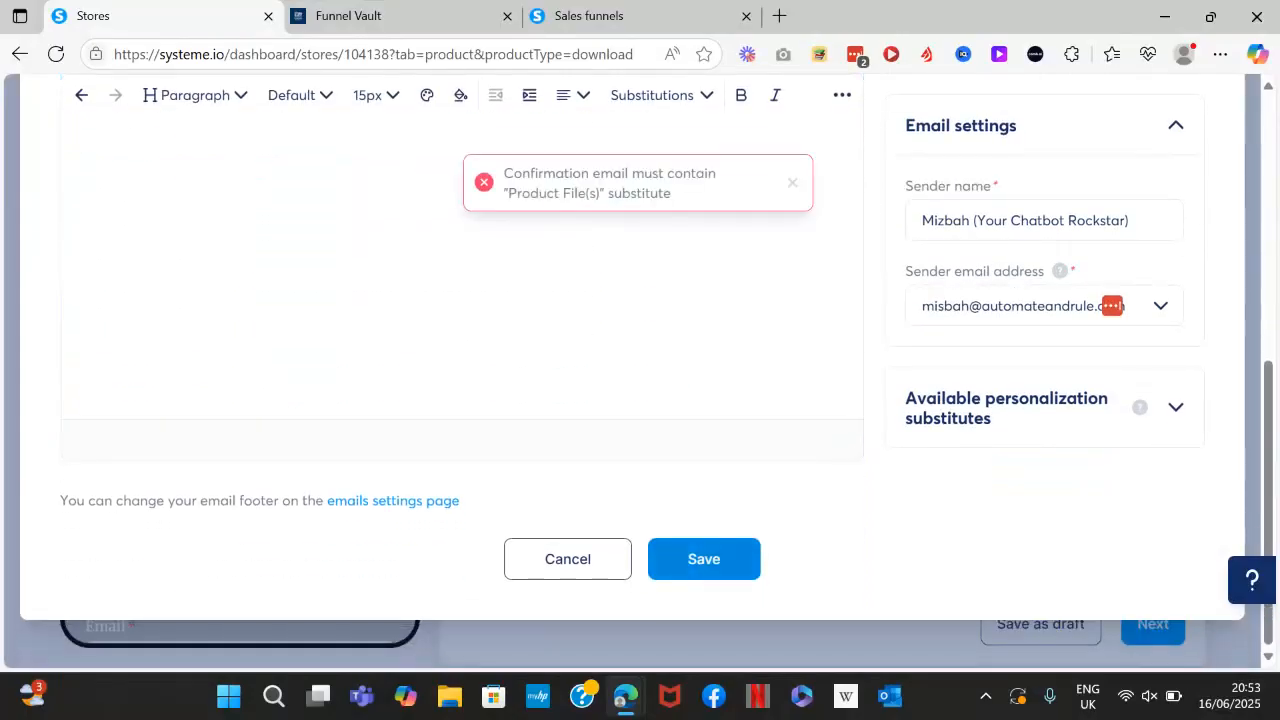
pyautogui.scroll(1, 704, 559)
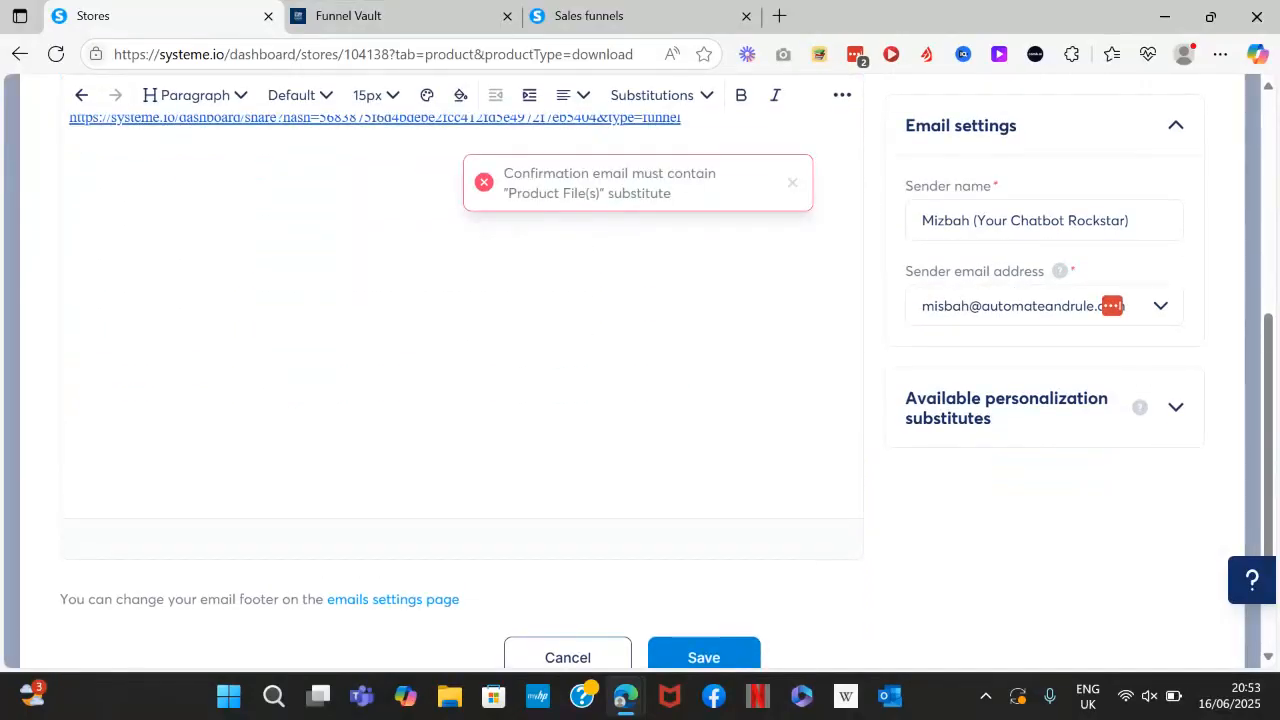
pyautogui.scroll(1, 460, 380)
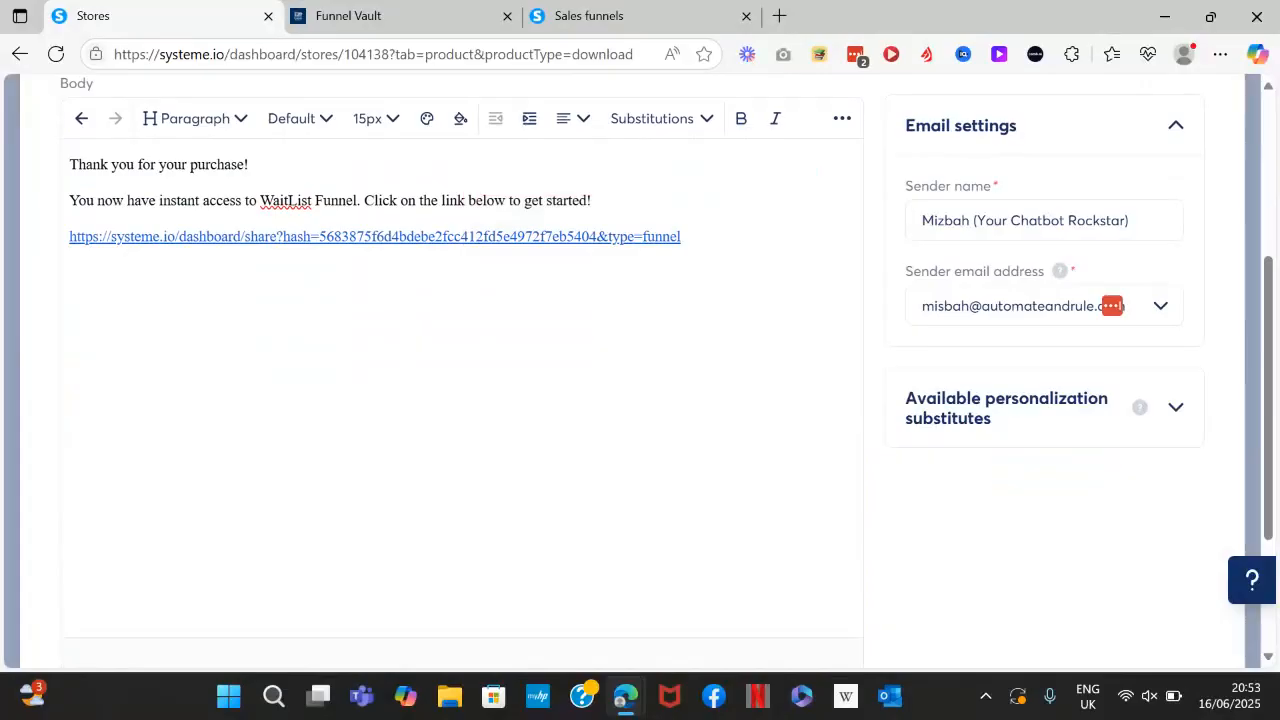
pyautogui.click(658, 309)
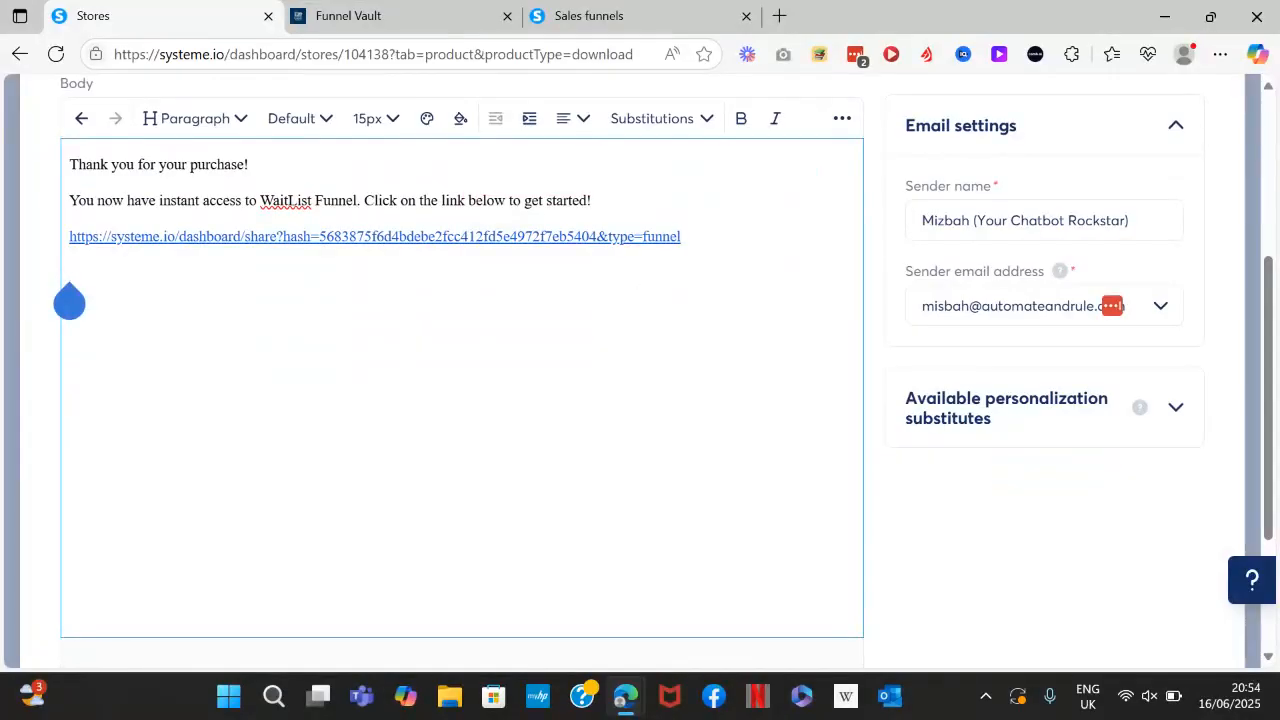
pyautogui.hotkey('ctrl', 'v')
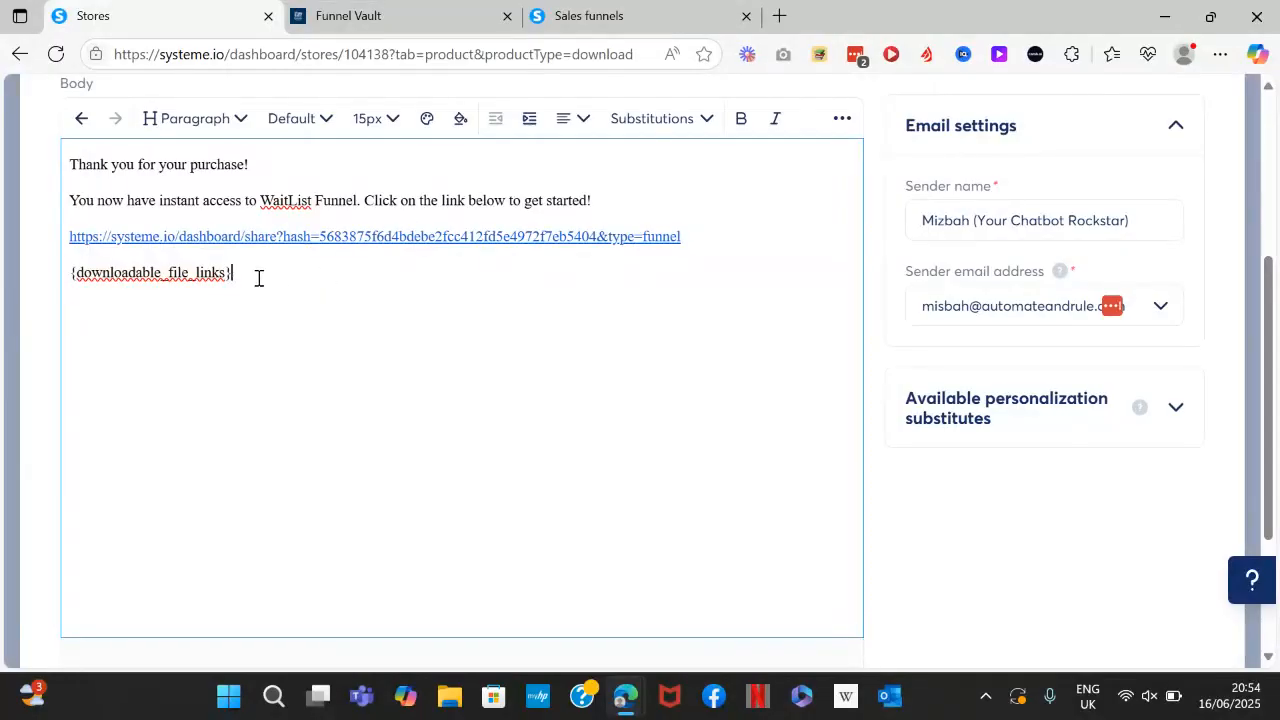
pyautogui.moveTo(250, 277); pyautogui.dragTo(60, 283)
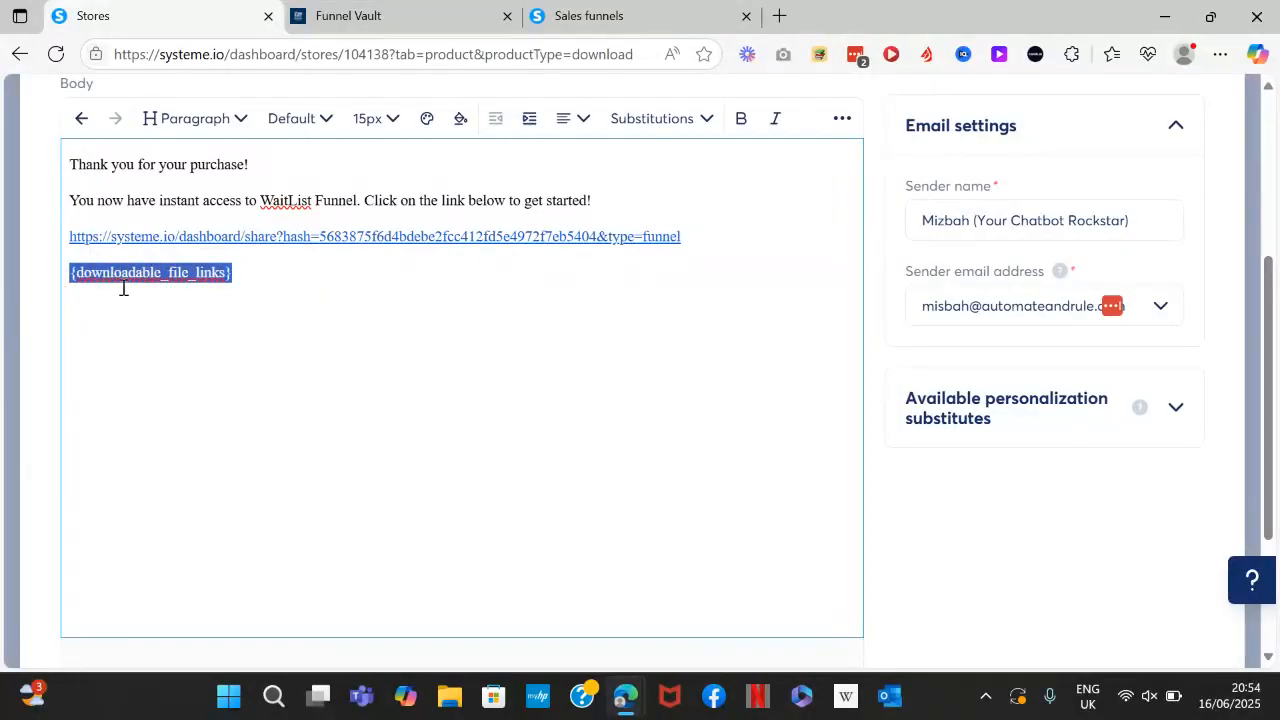
# Close the confirmation email, continue to the Thank you page, and return to the store dashboard.
pyautogui.click(296, 315)
pyautogui.scroll(-3, 296, 315)
pyautogui.click(568, 561)
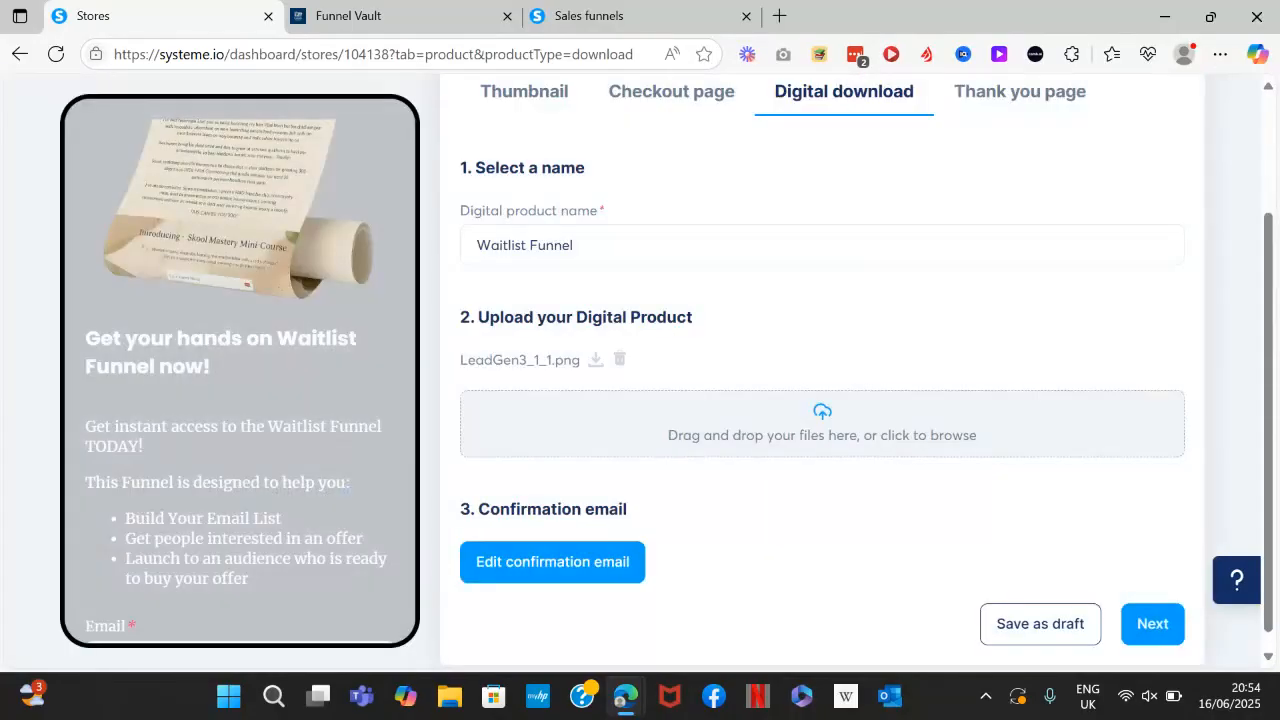
pyautogui.click(1153, 624)
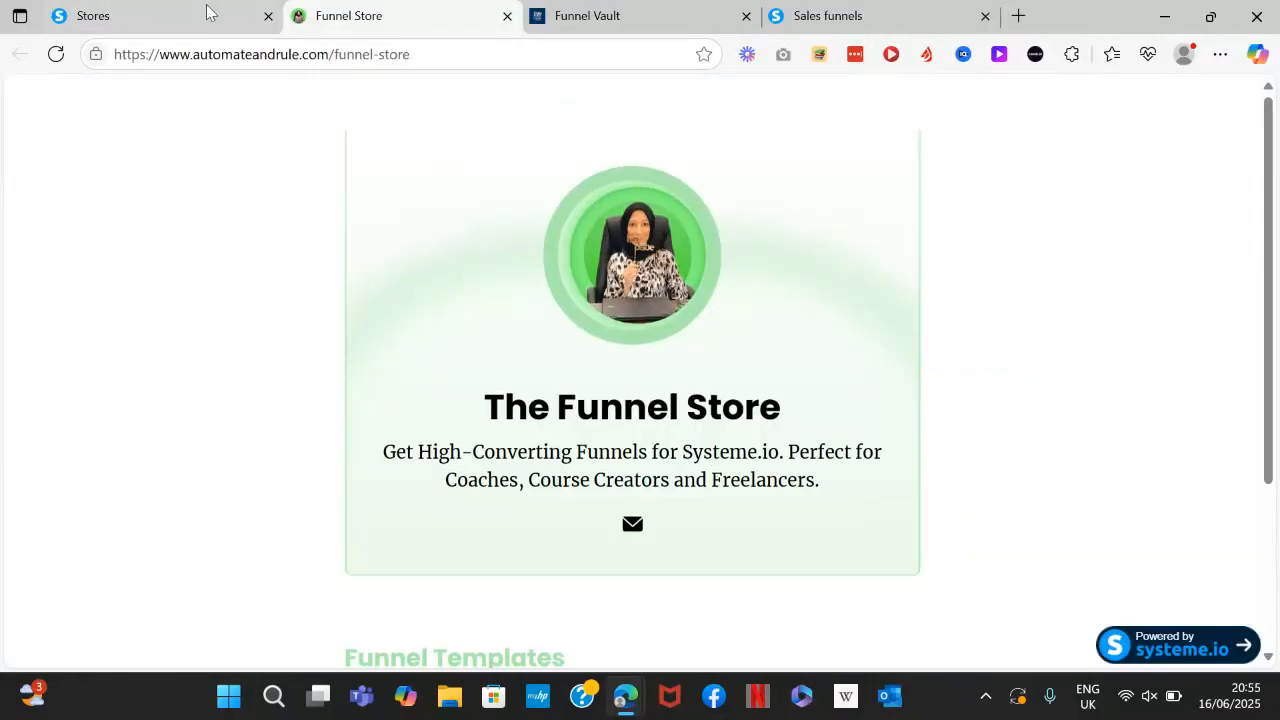
pyautogui.click(160, 16)
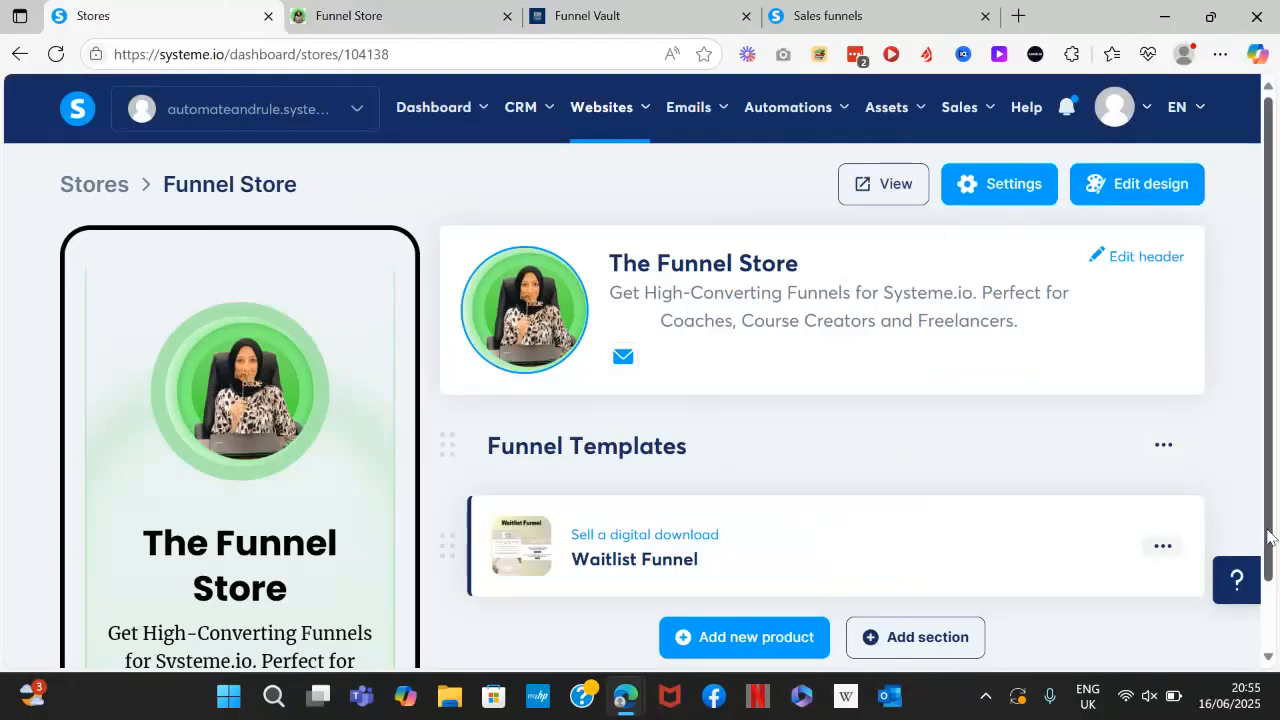
pyautogui.scroll(-2, 1100, 560)
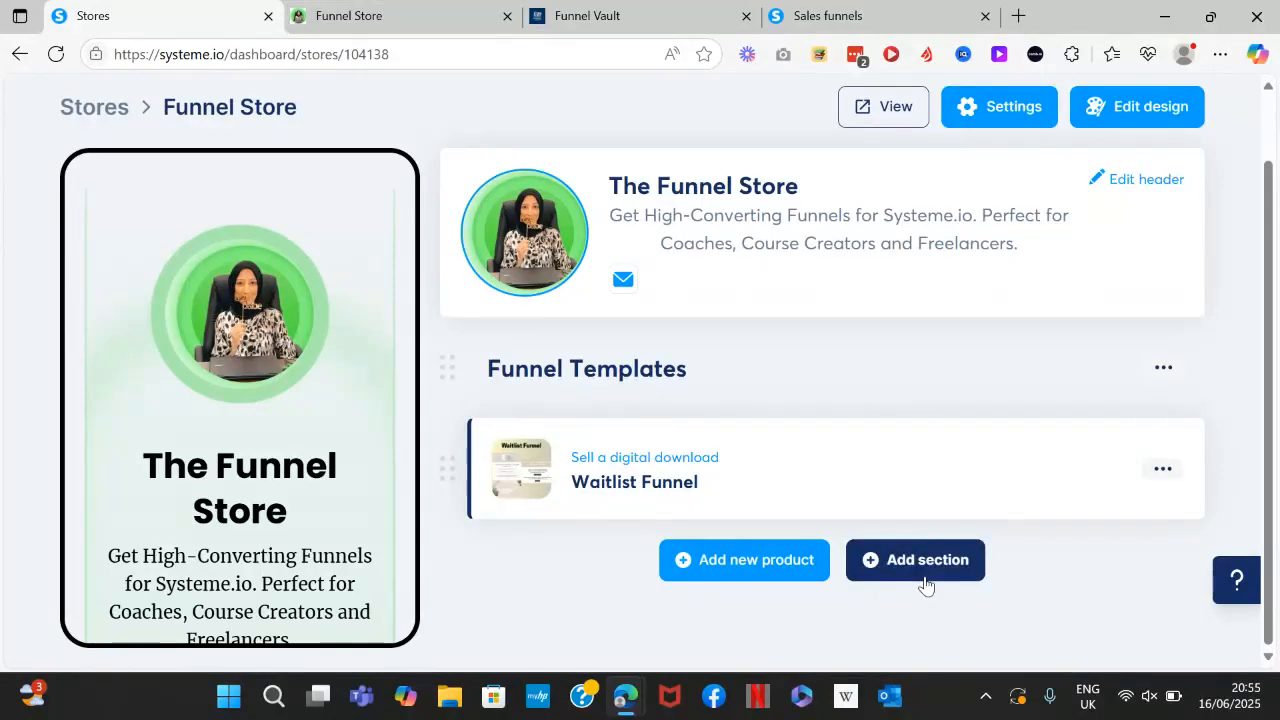
# Add a new store section named 'Email Templates'.
pyautogui.click(925, 585)
pyautogui.click(637, 380)
pyautogui.write('Email Templates')
pyautogui.click(638, 460)
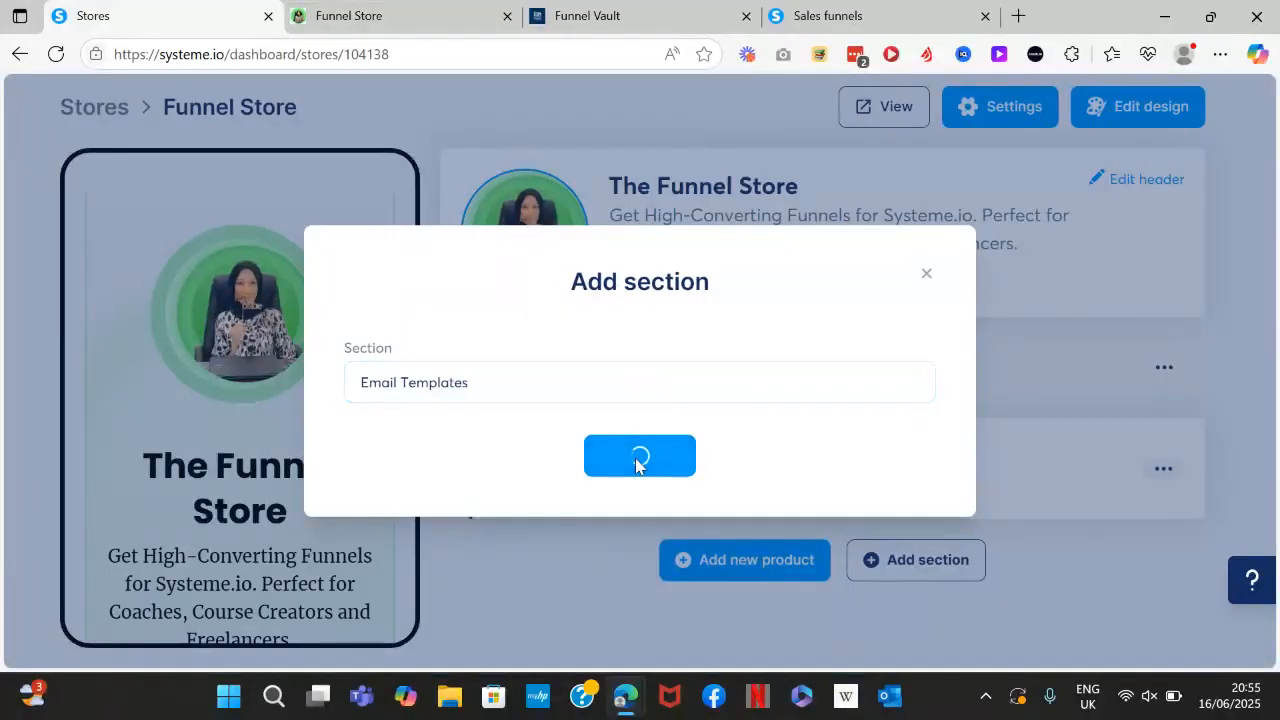
pyautogui.scroll(-1, 760, 545)
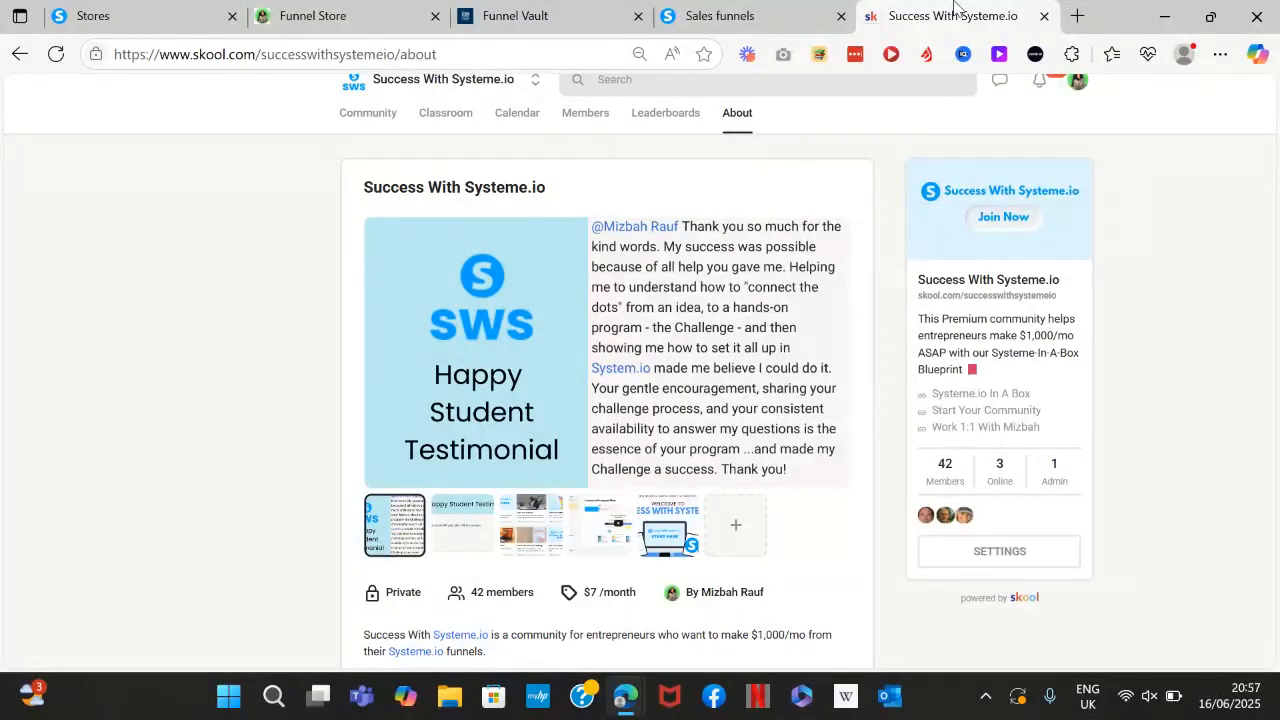
# Scroll down the Success With Systeme.io About page to review its benefits, then return to the top.
pyautogui.scroll(-3, 779, 192)
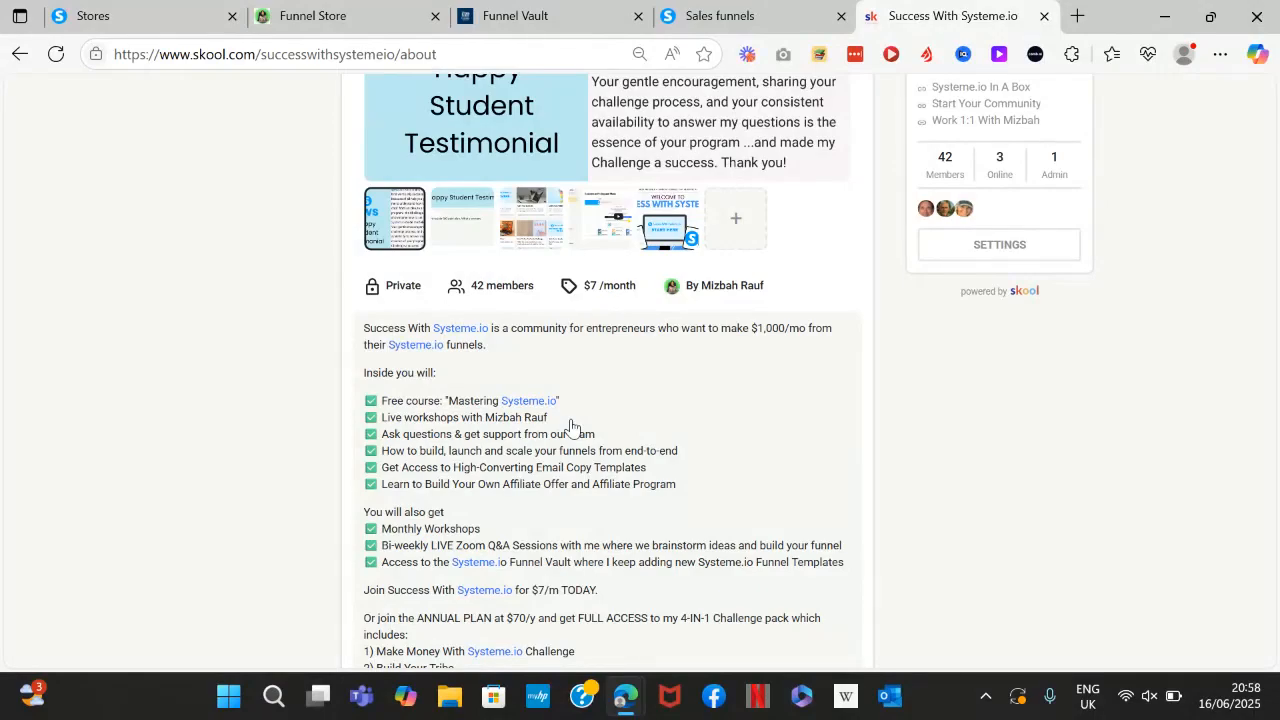
pyautogui.scroll(3, 571, 425)
pyautogui.scroll(3, 607, 372)
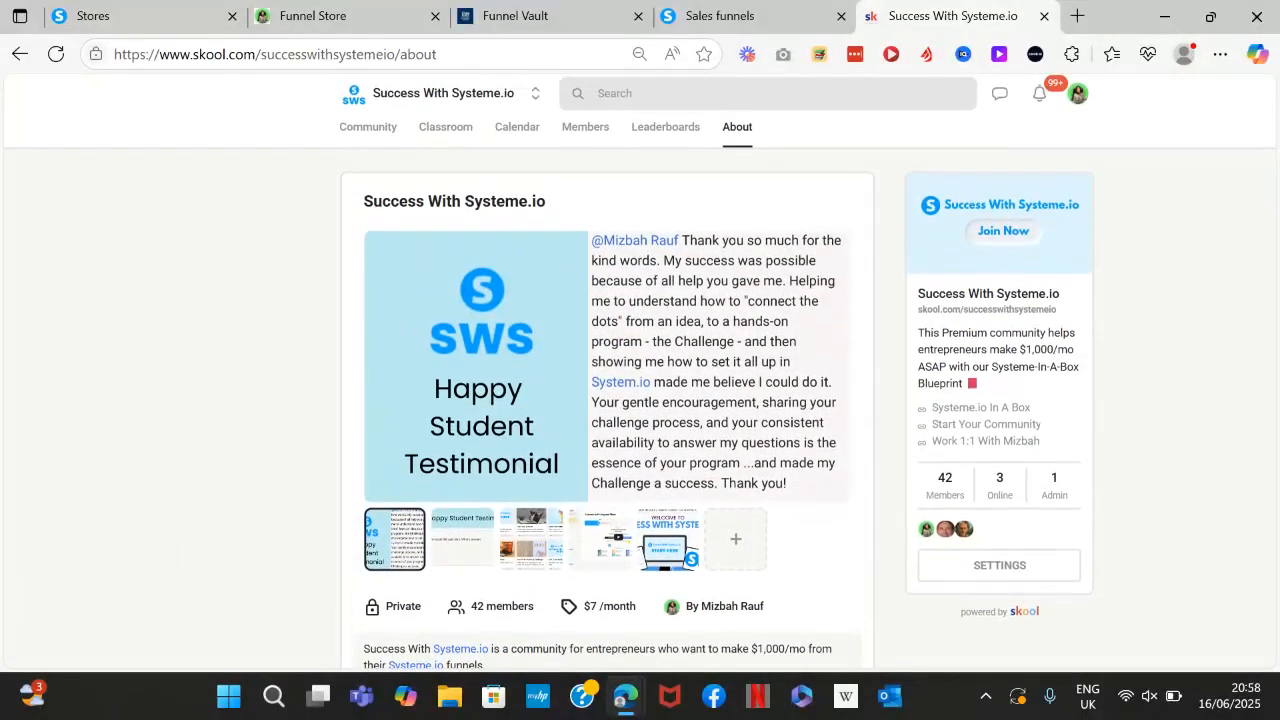